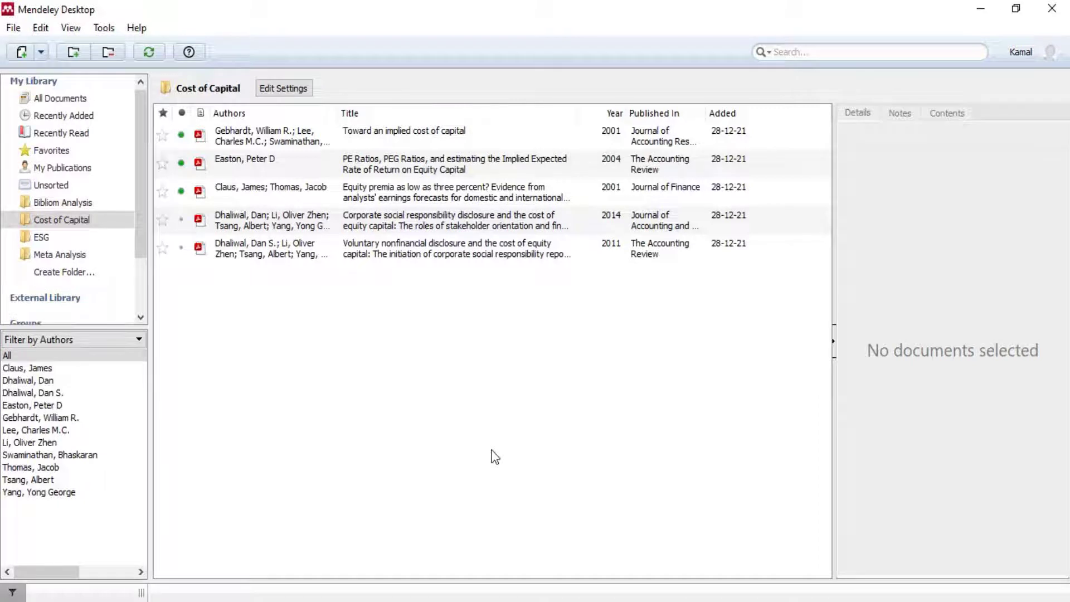
- Export all documents in the Cost of Capital folder to the Desktop as EndNote XML named My Collection, overwriting the existing file
click(373, 254)
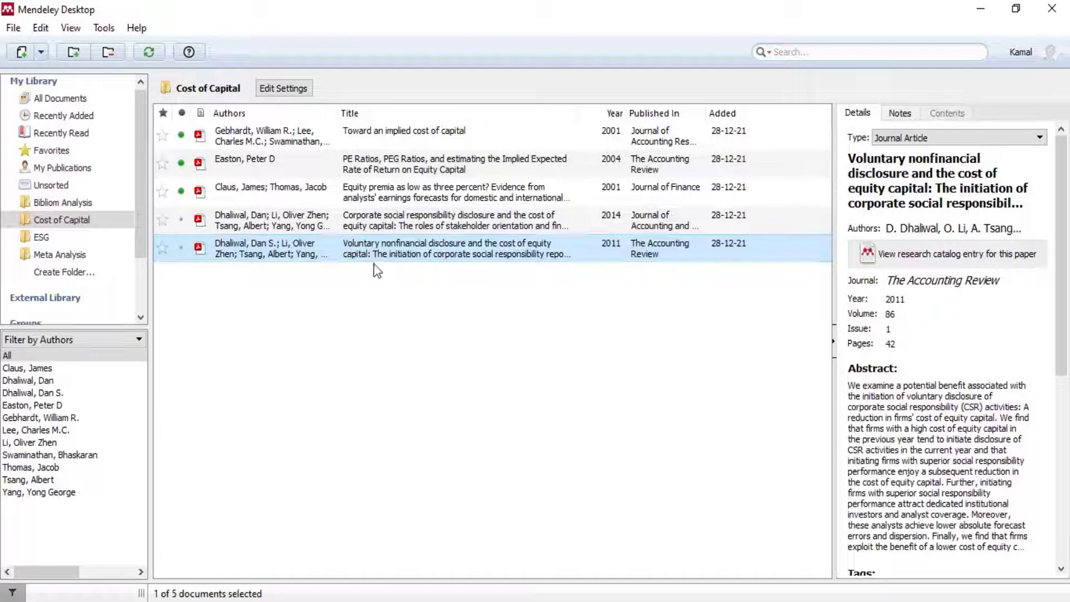
key(ctrl+a)
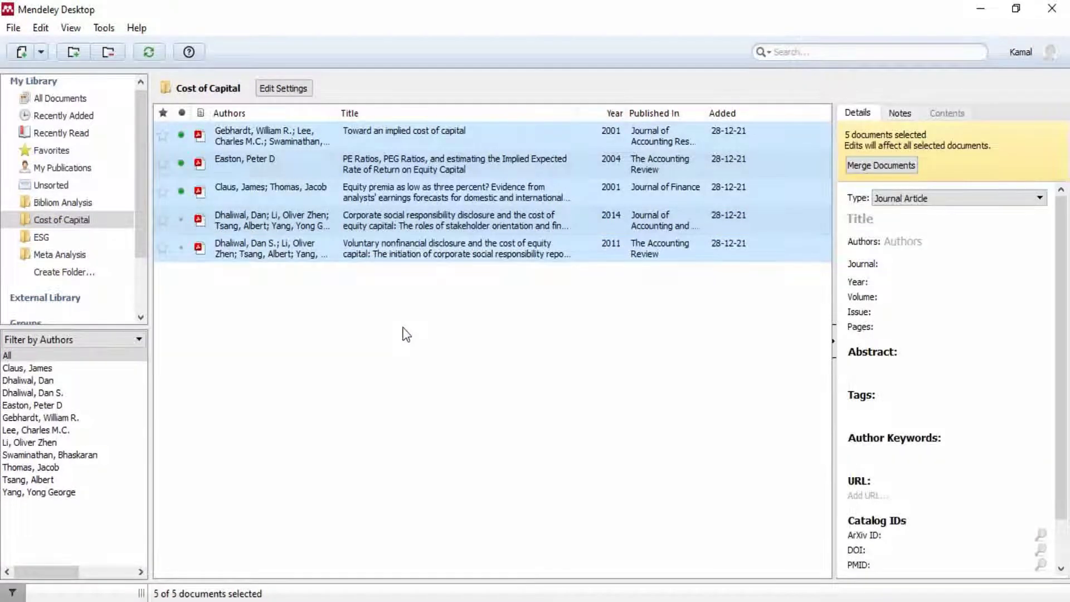
right_click(377, 189)
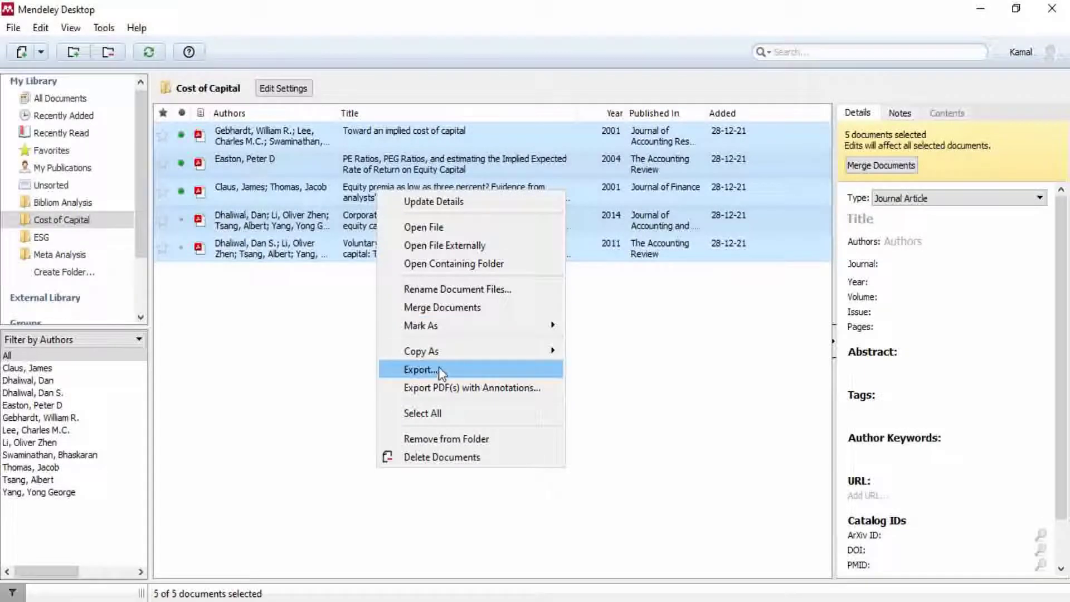
click(419, 370)
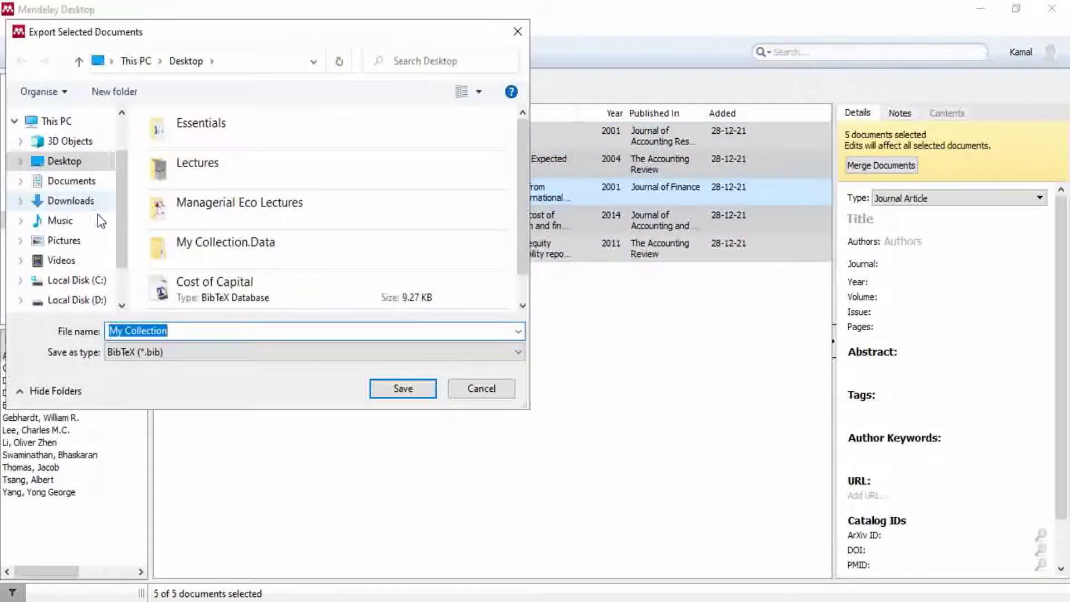
click(193, 352)
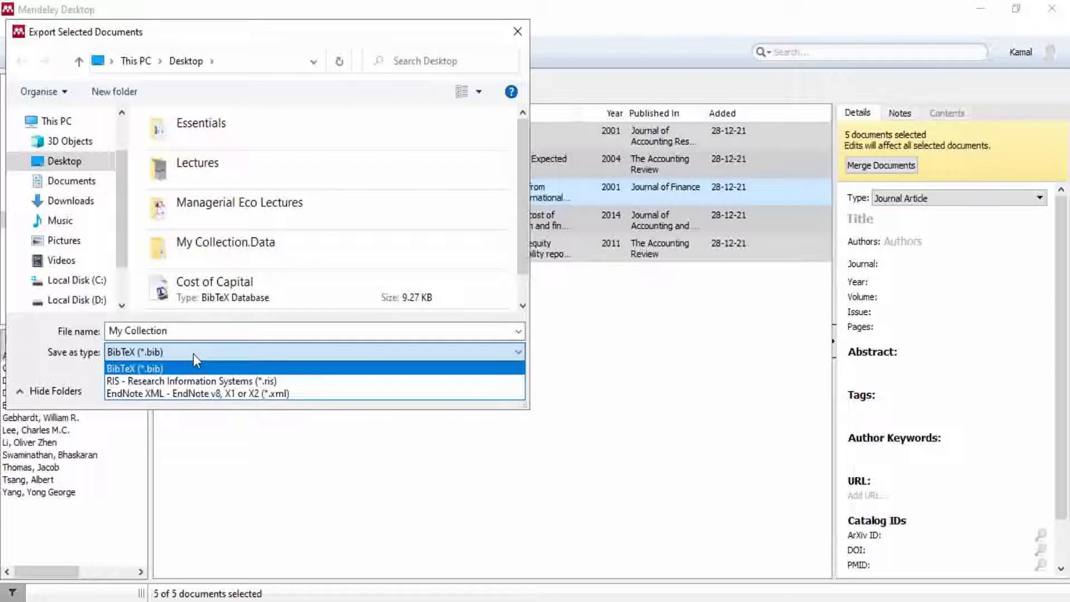
click(181, 393)
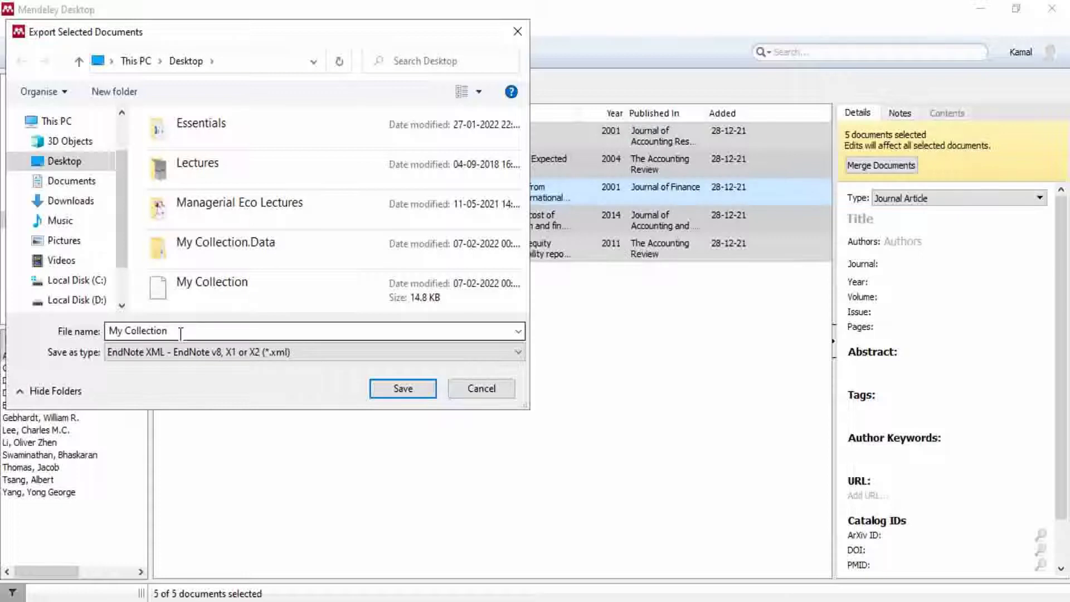
click(420, 388)
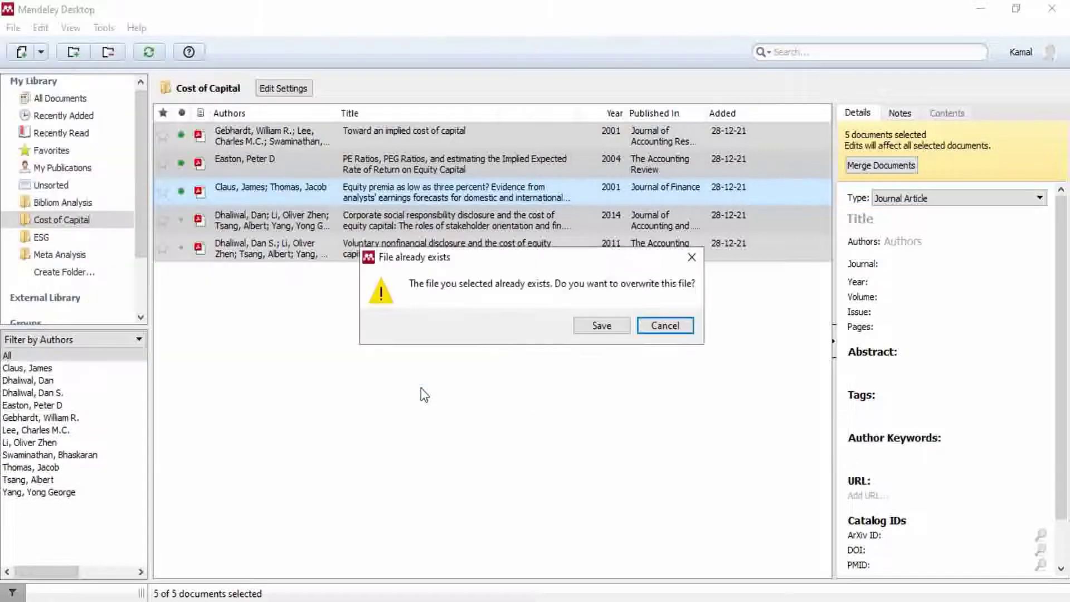
click(602, 328)
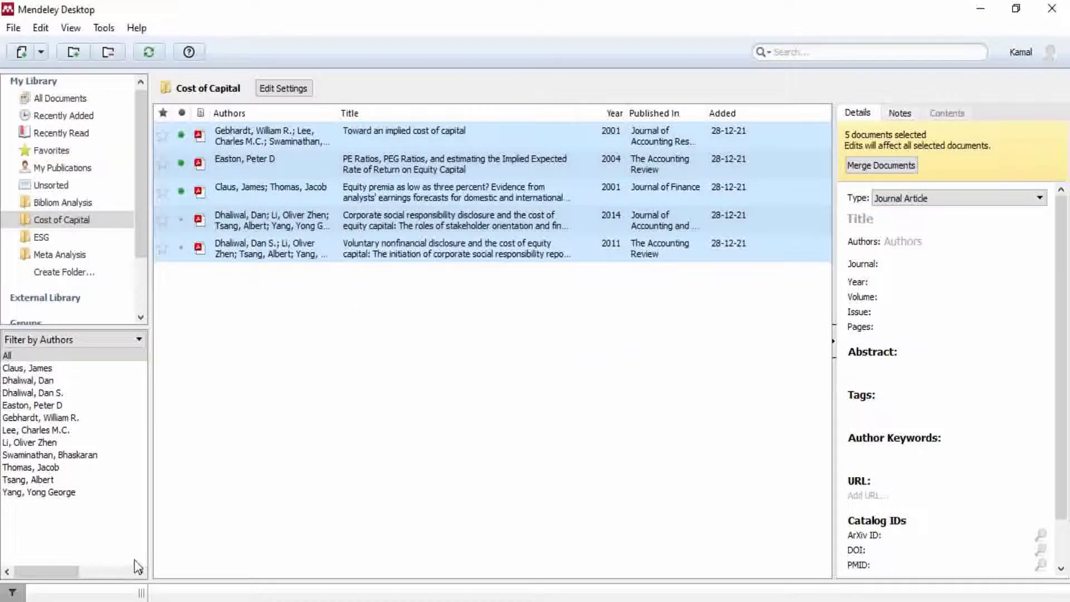
- Switch to Excel and make sure the Developer tab is enabled in the ribbon customization options
click(216, 591)
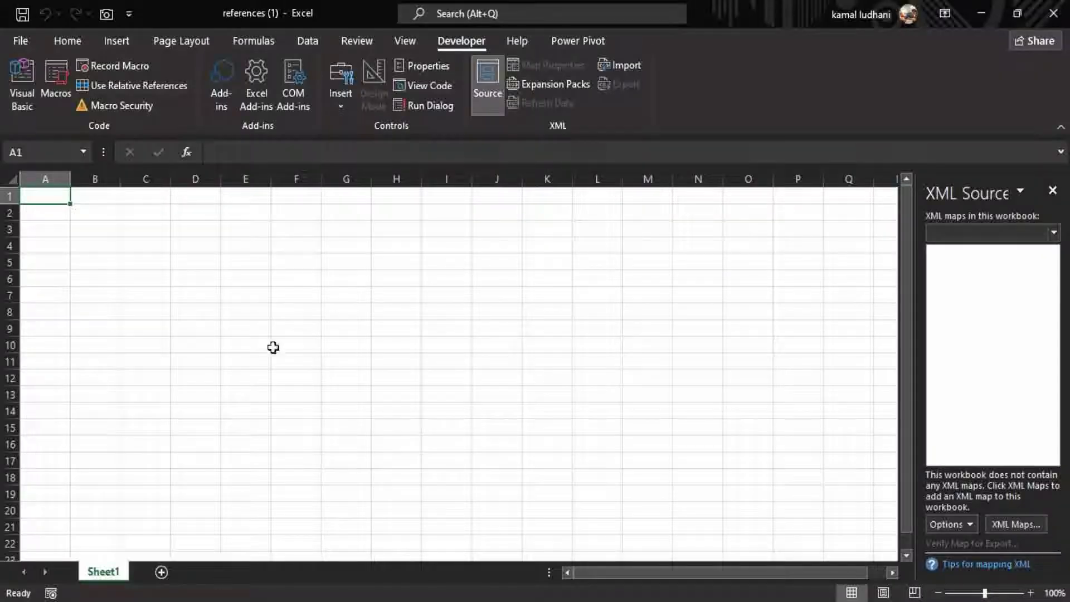
click(83, 42)
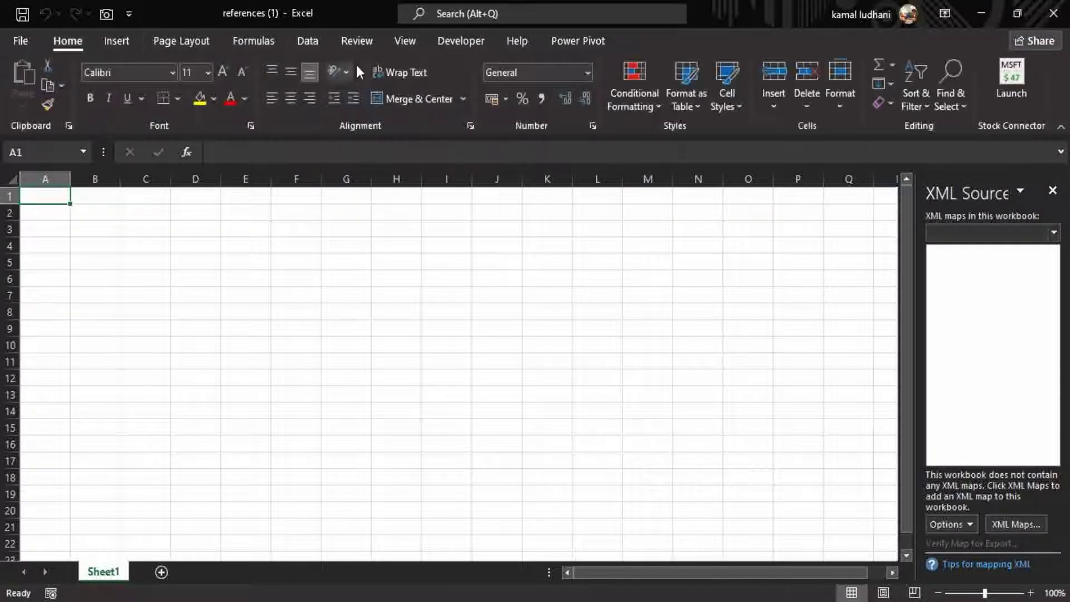
click(451, 40)
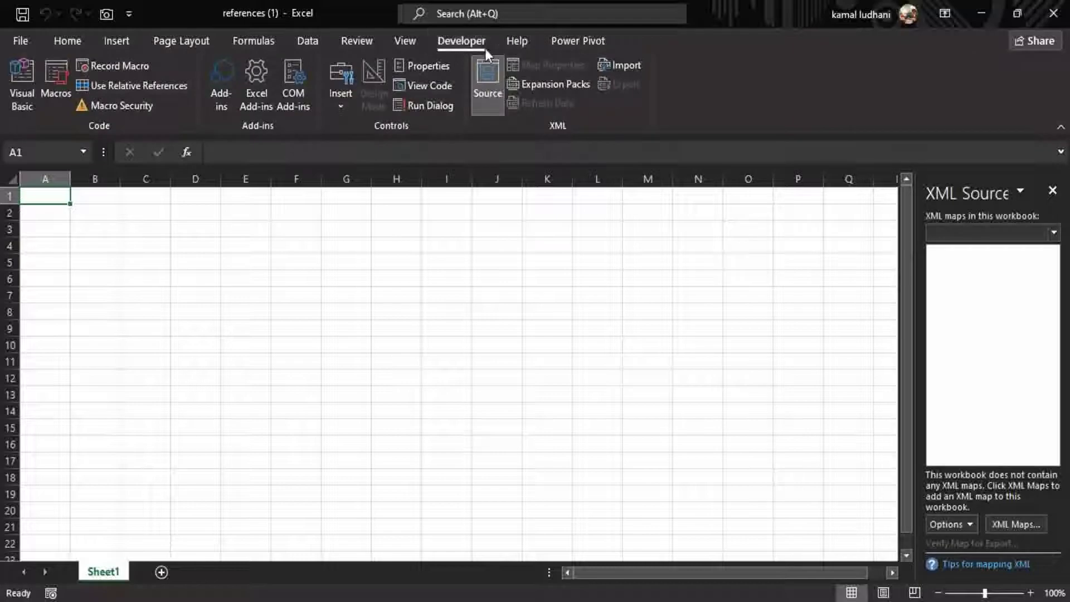
click(16, 42)
click(42, 539)
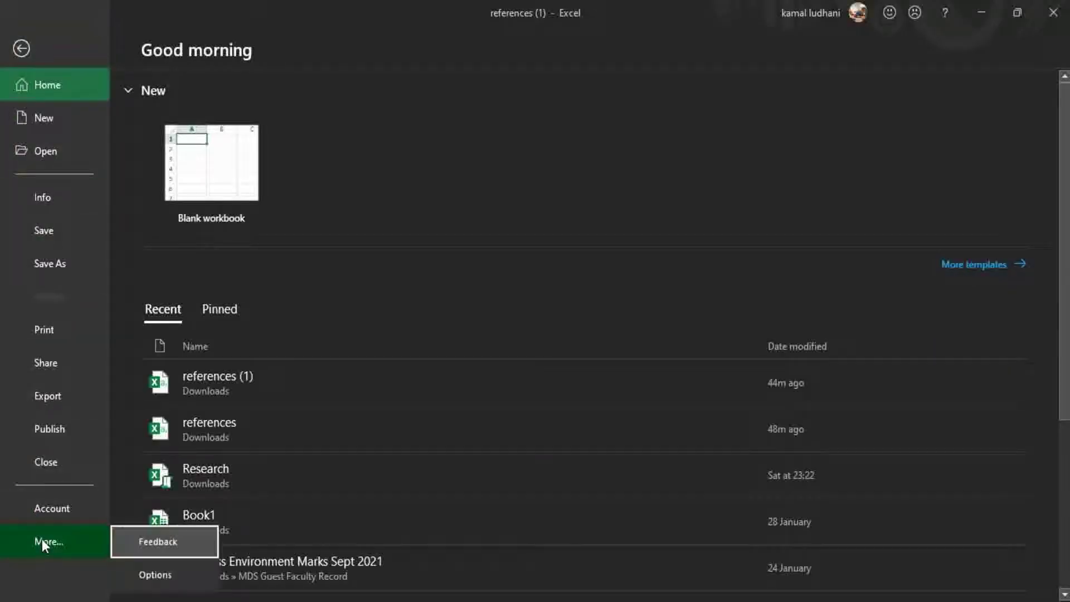
click(157, 573)
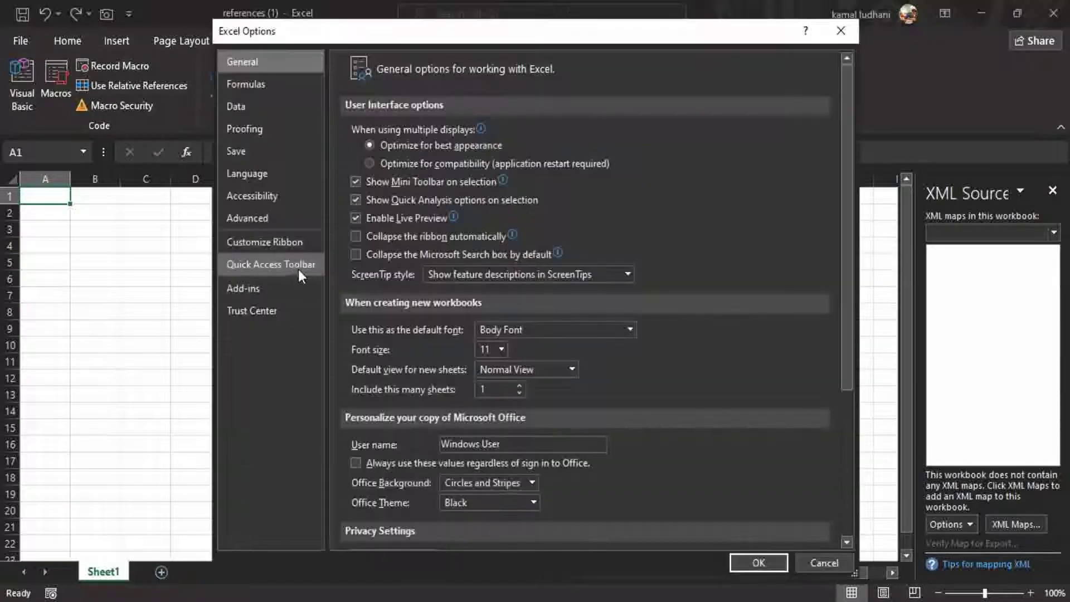
click(283, 241)
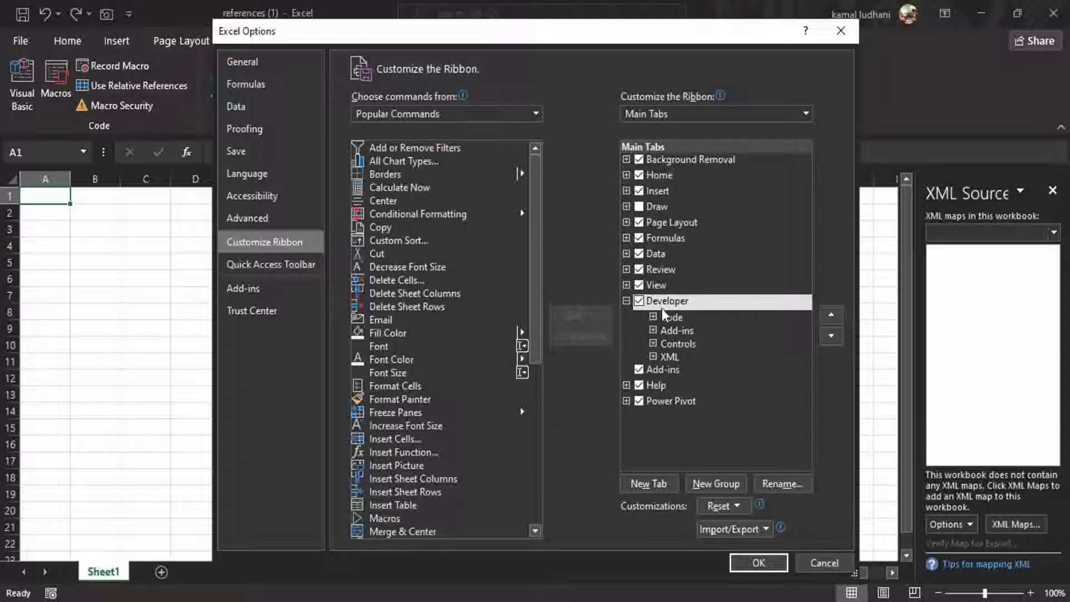
click(640, 306)
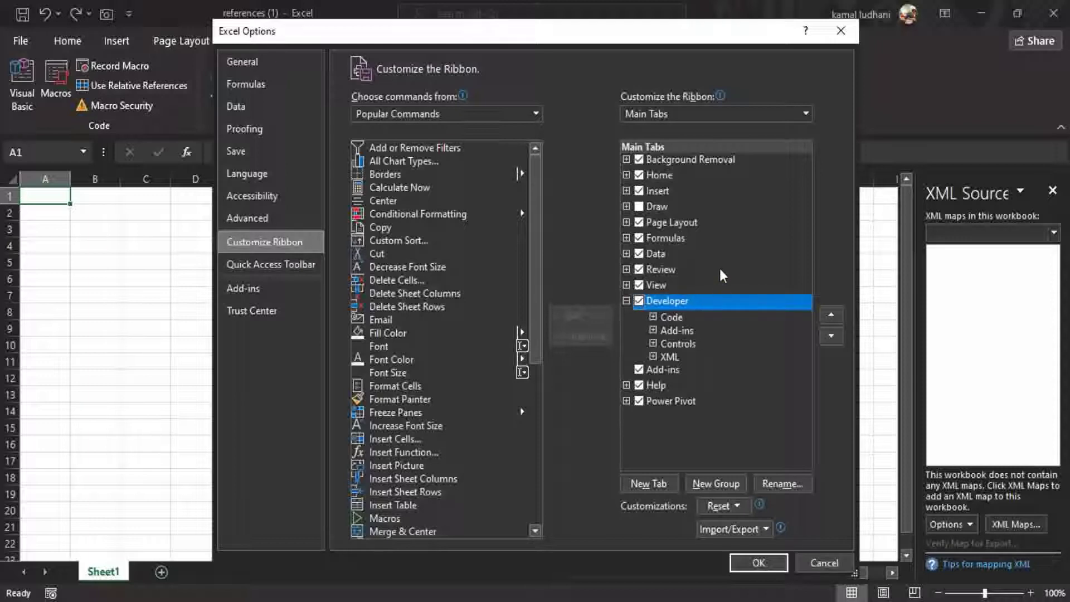
click(756, 563)
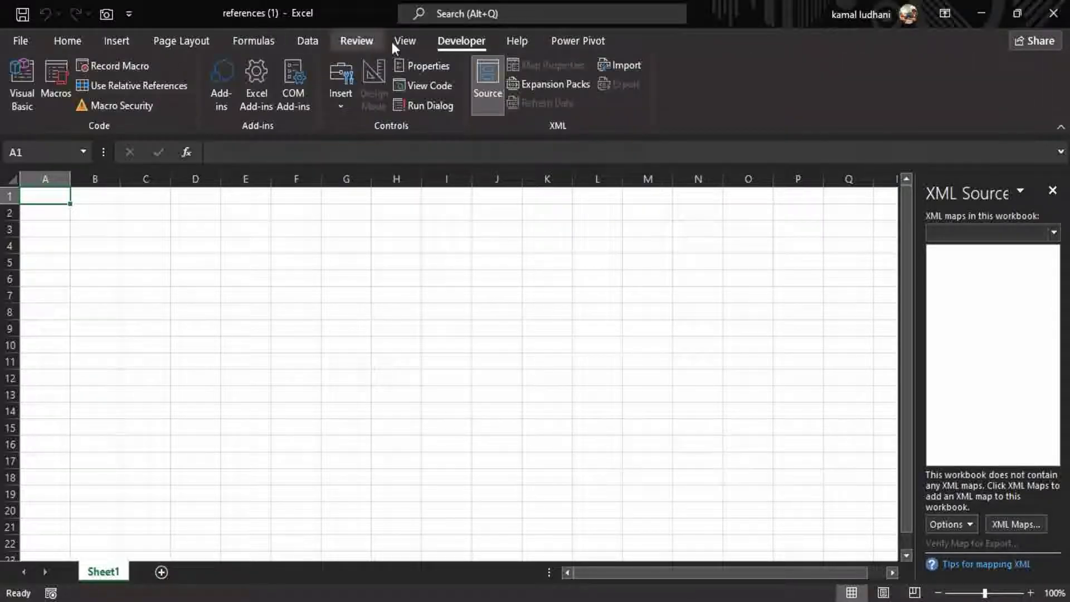
- Add the My Collection XML file from the Desktop as an XML map, letting Excel create a schema from its data
click(490, 85)
click(490, 85)
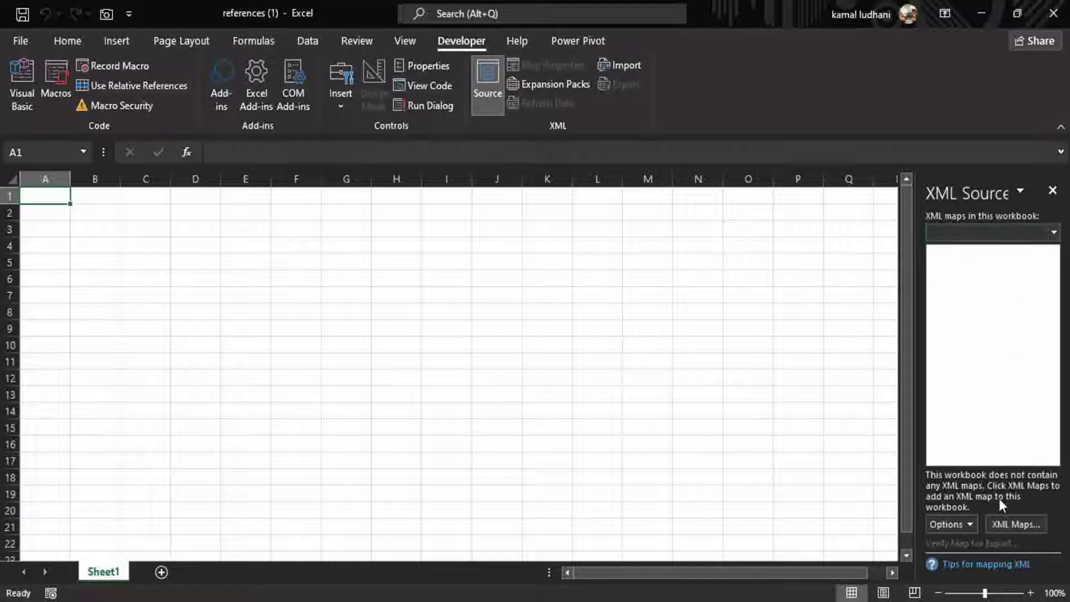
click(1007, 526)
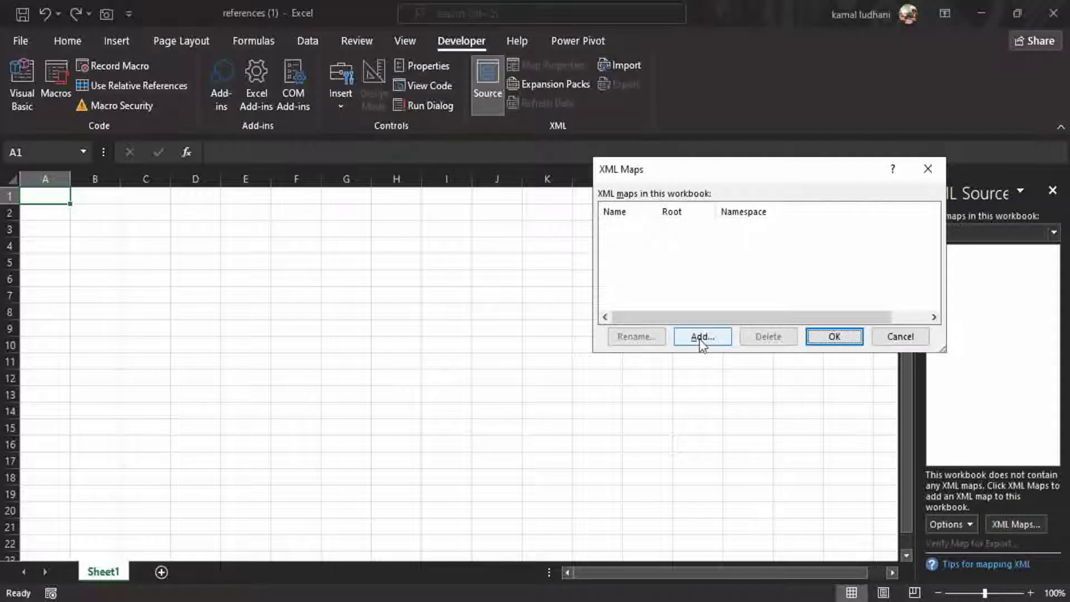
click(701, 337)
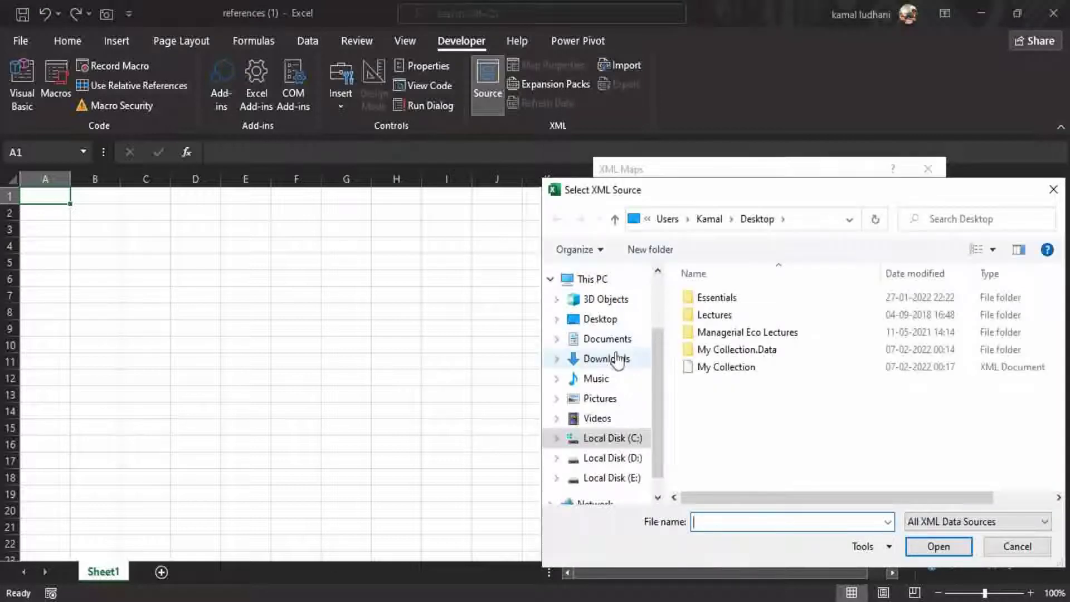
click(600, 320)
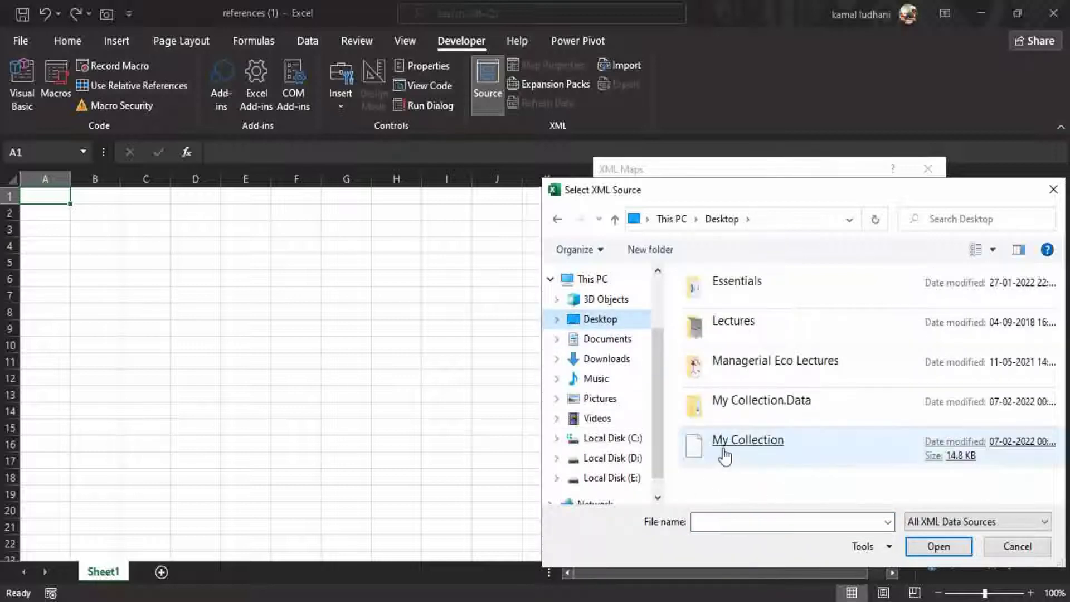
click(764, 451)
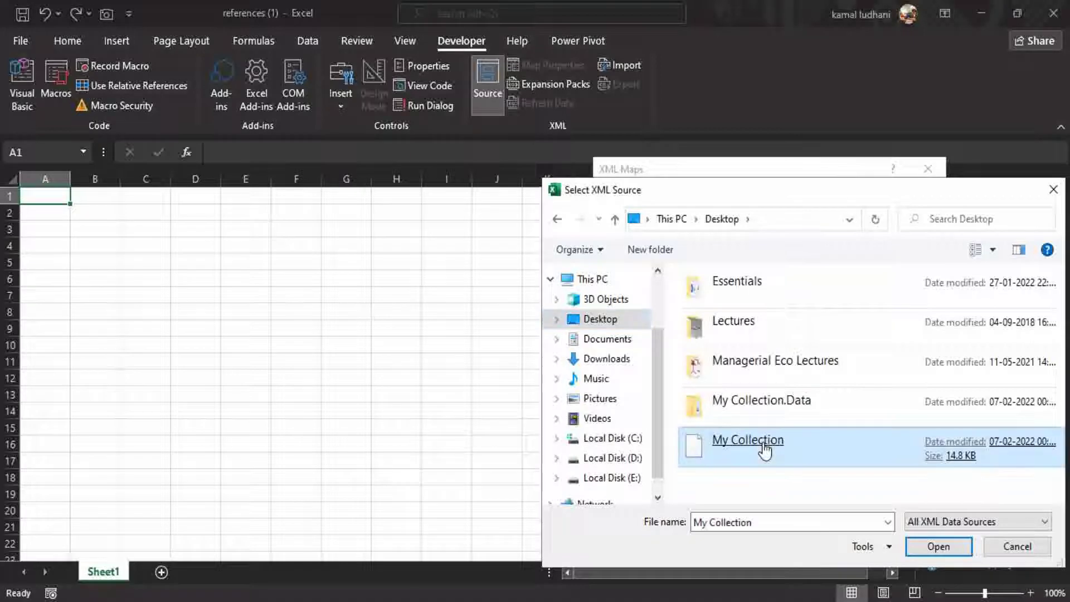
double_click(764, 450)
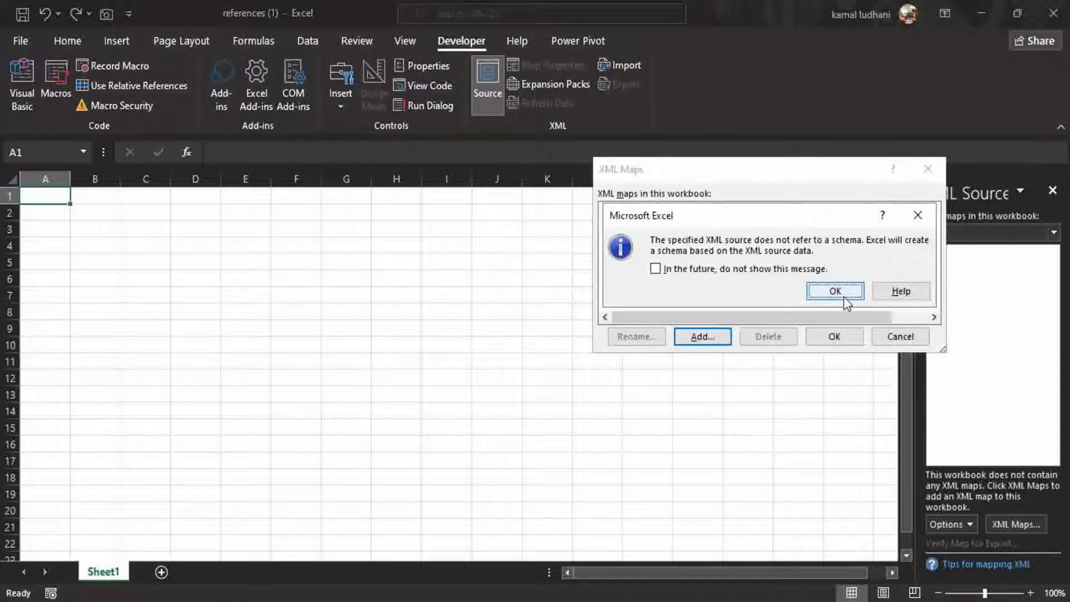
click(843, 296)
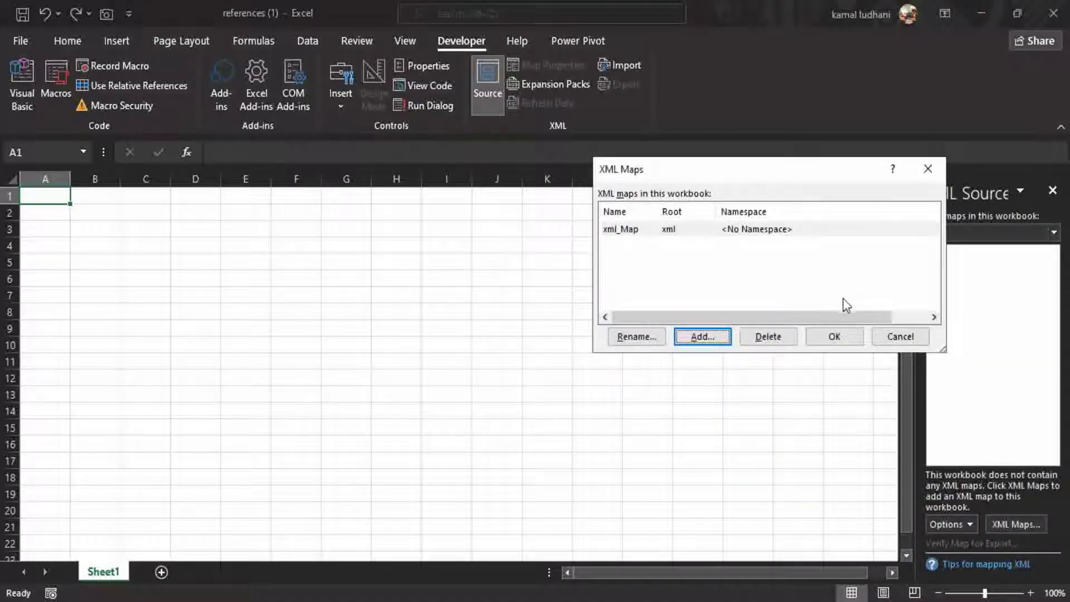
click(833, 337)
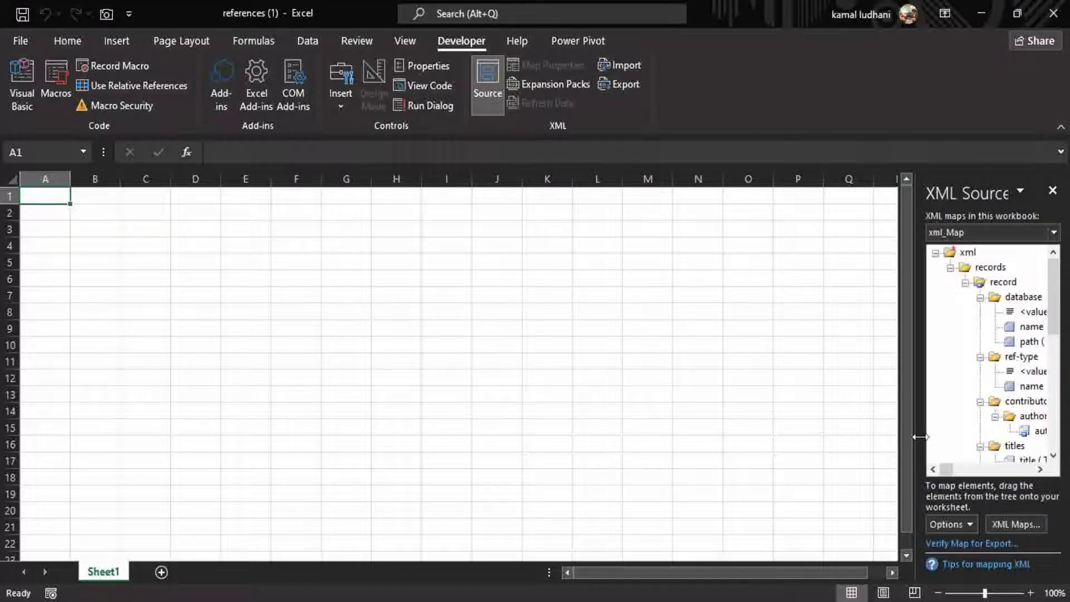
- Widen the XML Source pane and map the author, title and secondary-title elements to cells C6, D6 and E6
drag(919, 437, 828, 433)
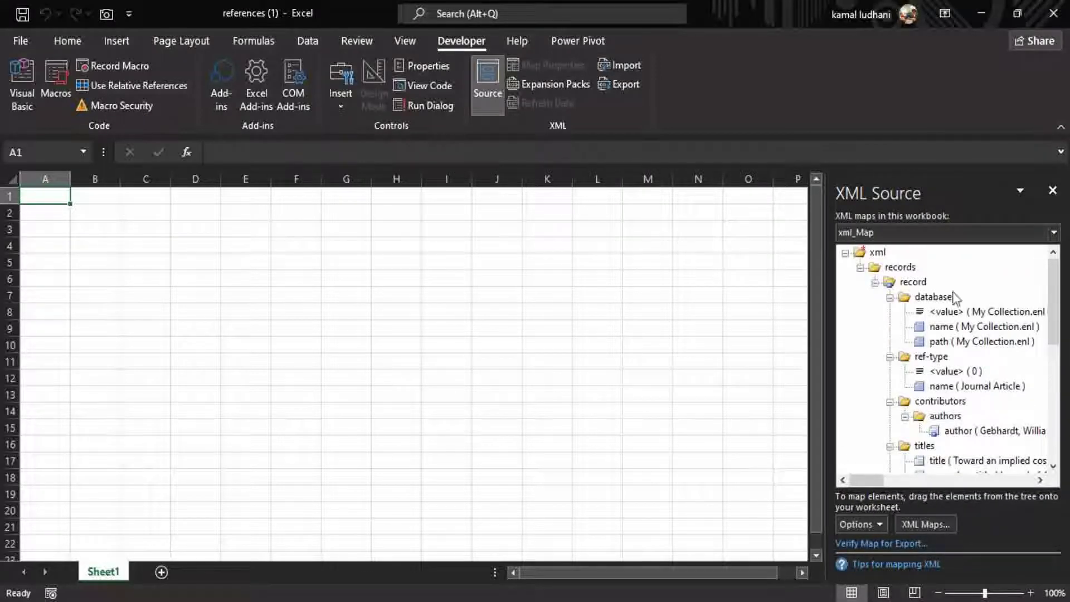
mouse_move(1053, 313)
mouse_down()
mouse_move(1055, 342)
mouse_move(1055, 327)
mouse_up()
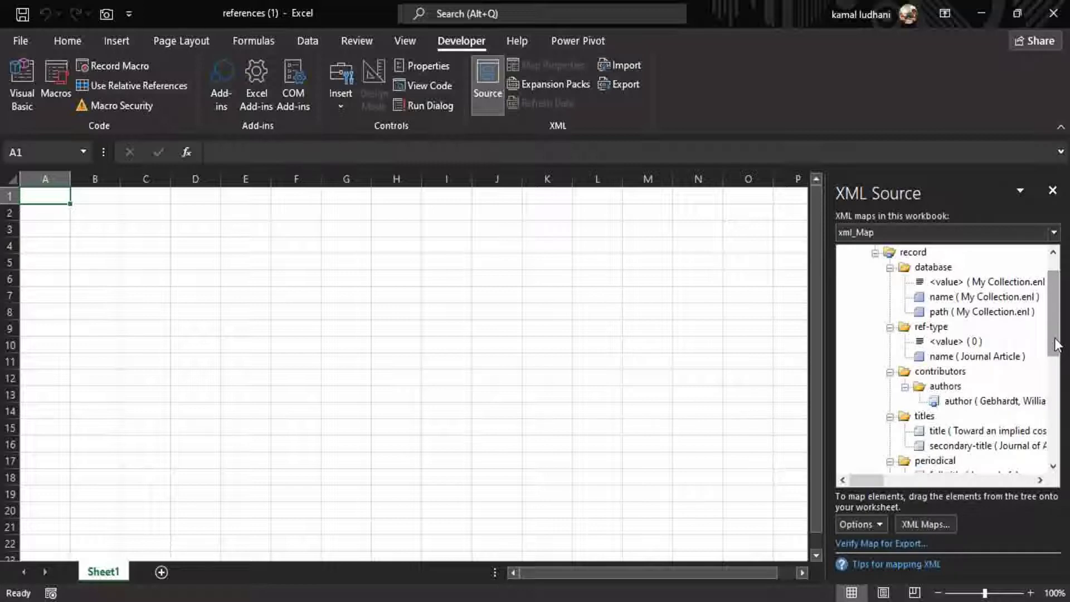
drag(1055, 344, 1055, 357)
drag(972, 377, 149, 278)
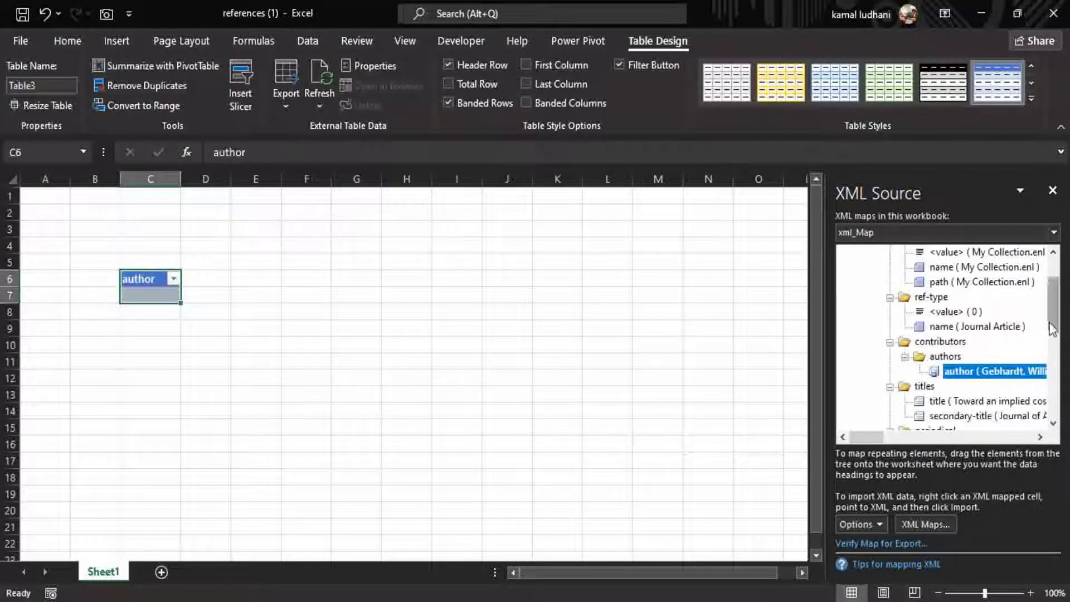
drag(1052, 328, 1052, 341)
drag(910, 356, 202, 279)
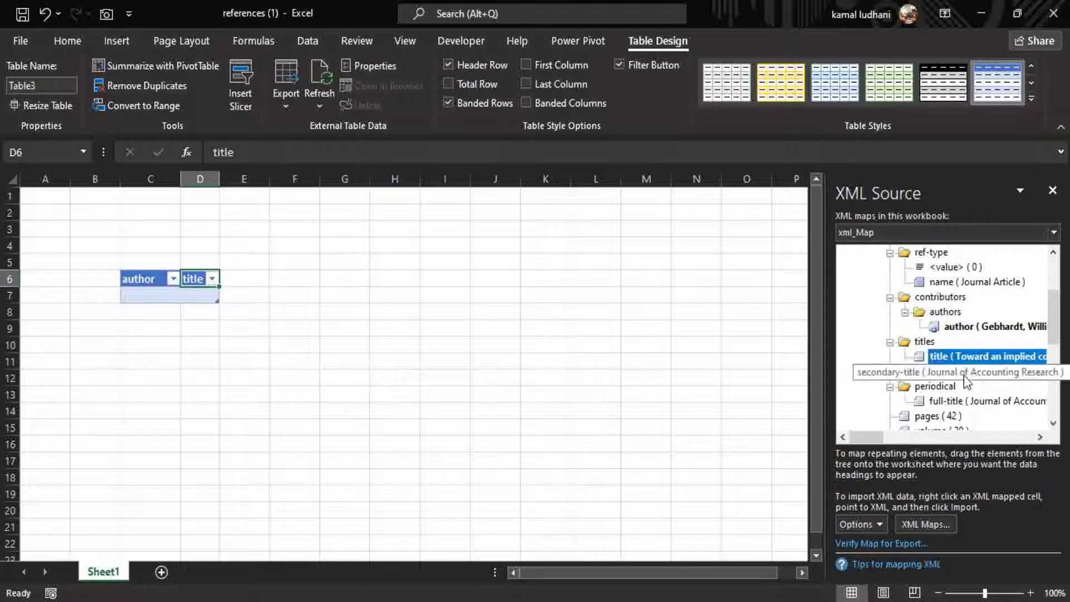
drag(999, 377, 251, 282)
- Map the year element to F6 and the keyword element to G6, extending the mapped table's header row
drag(1054, 337, 1062, 376)
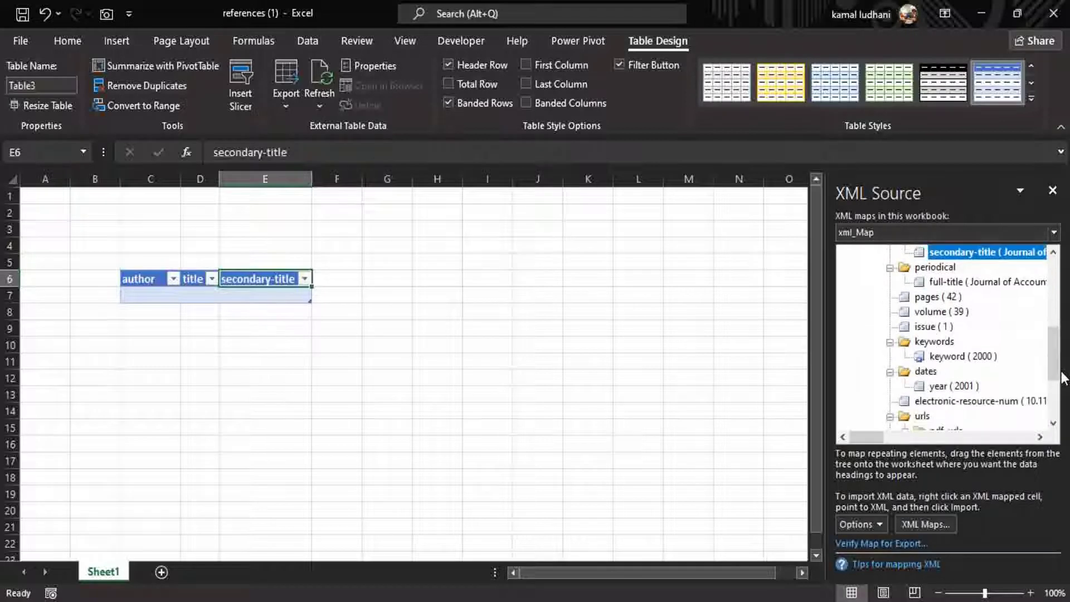
drag(950, 386, 341, 279)
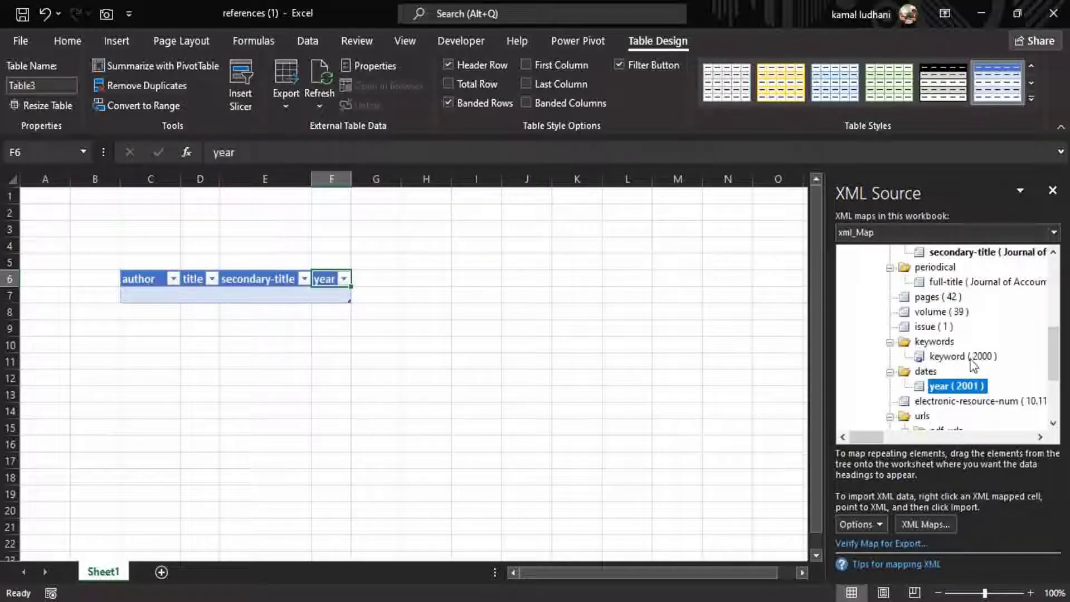
drag(969, 362, 375, 266)
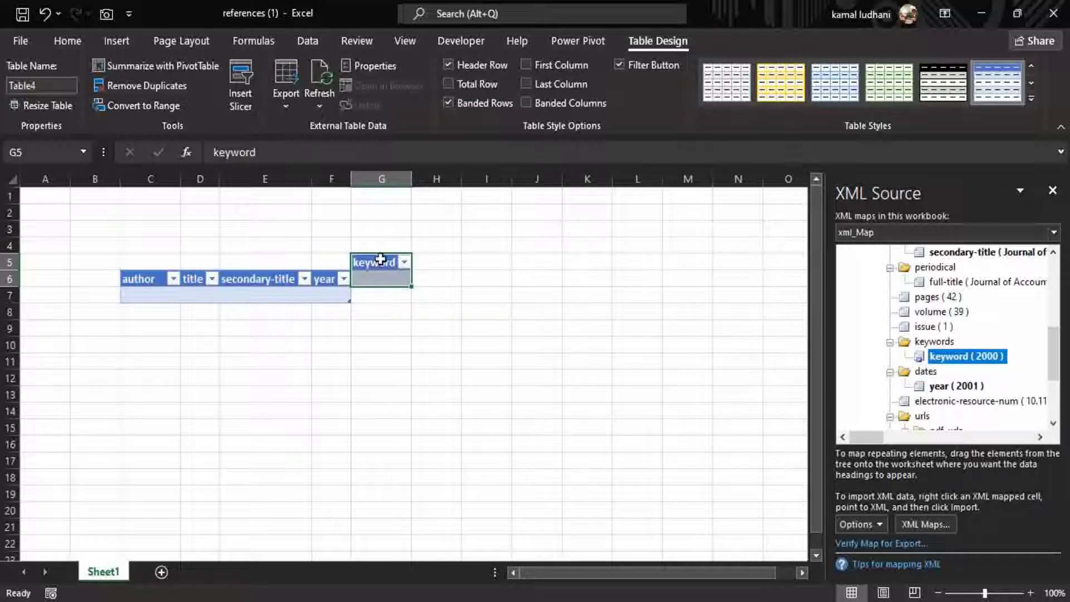
key(ctrl+z)
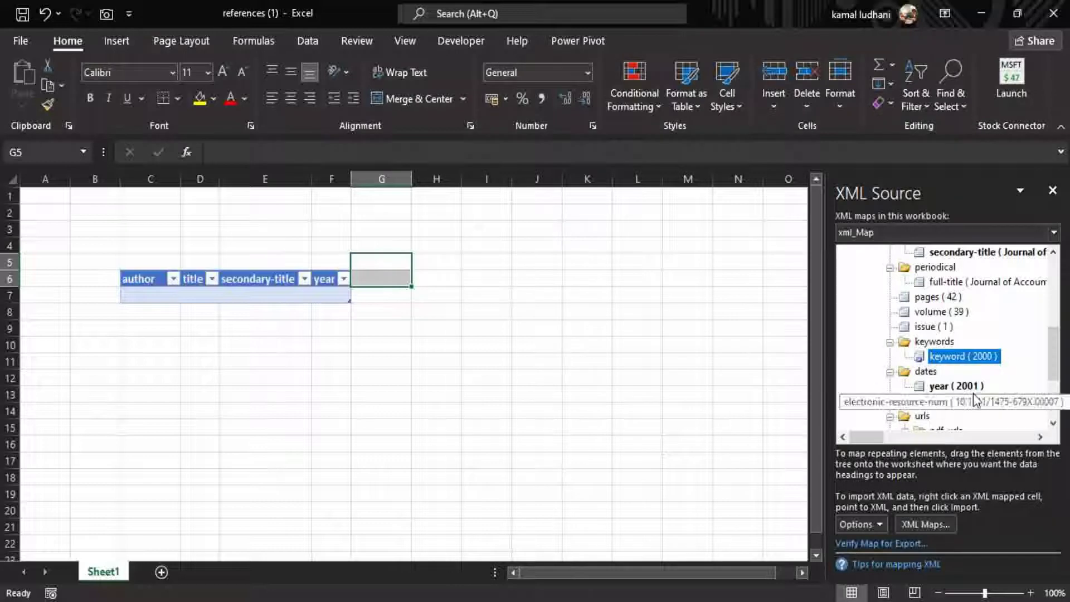
drag(952, 365, 369, 270)
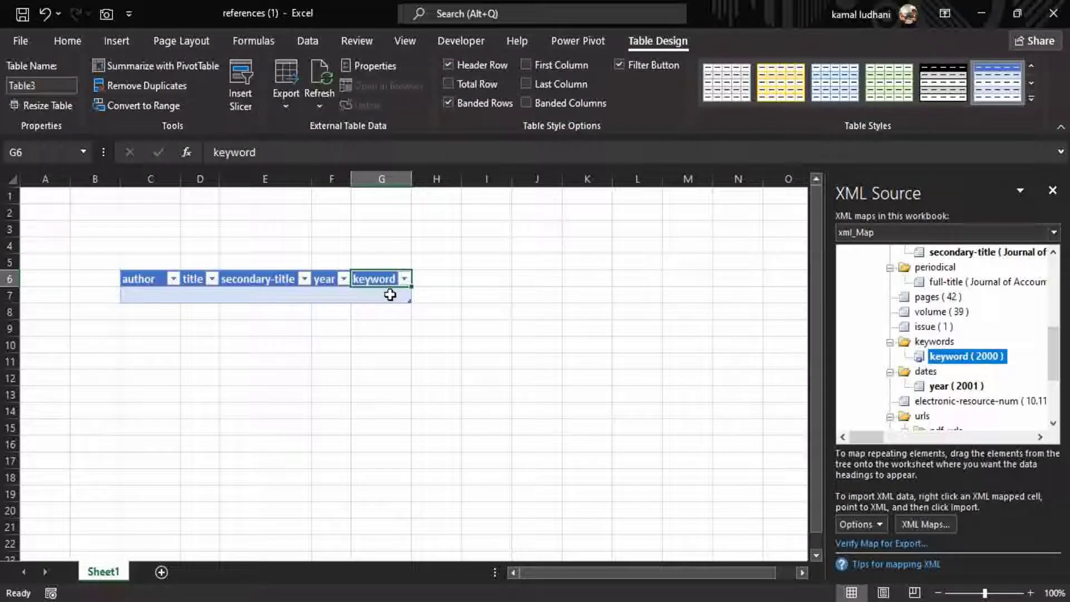
click(172, 296)
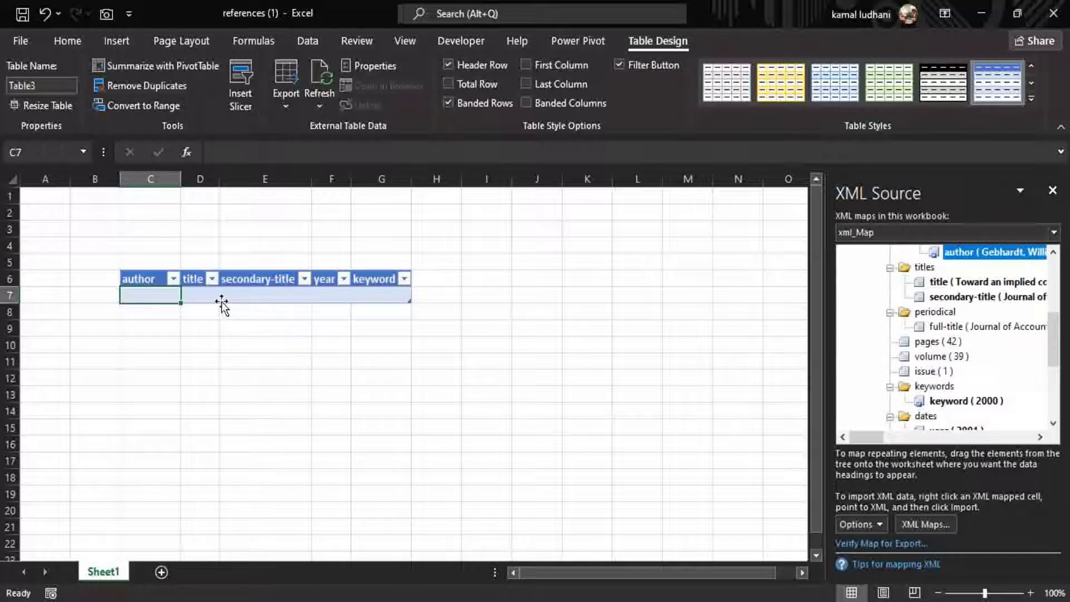
click(265, 298)
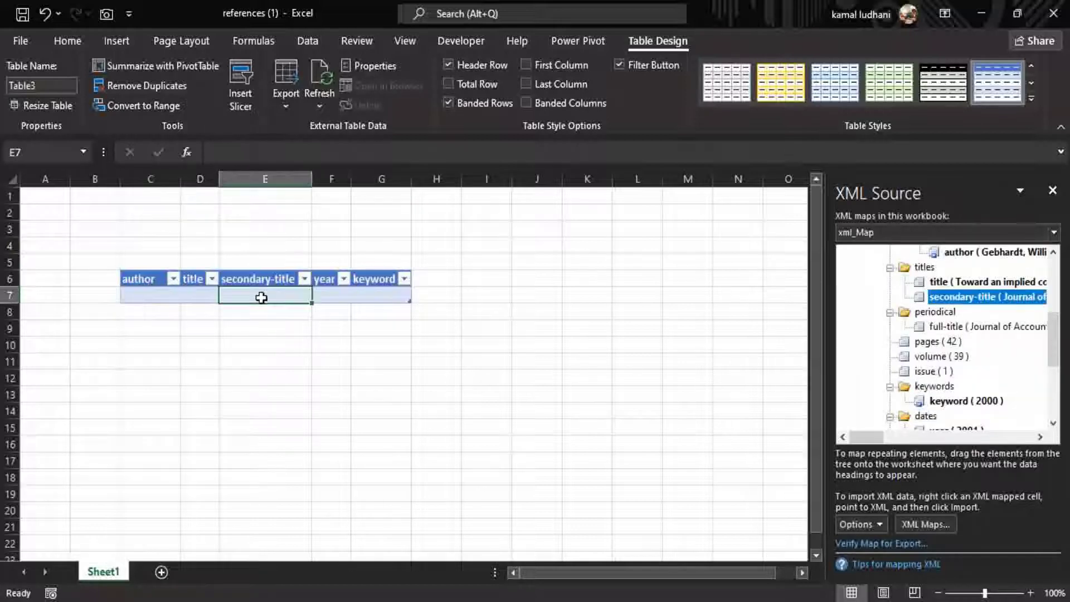
- Import the My Collection XML file from the Desktop into the mapped table
click(342, 299)
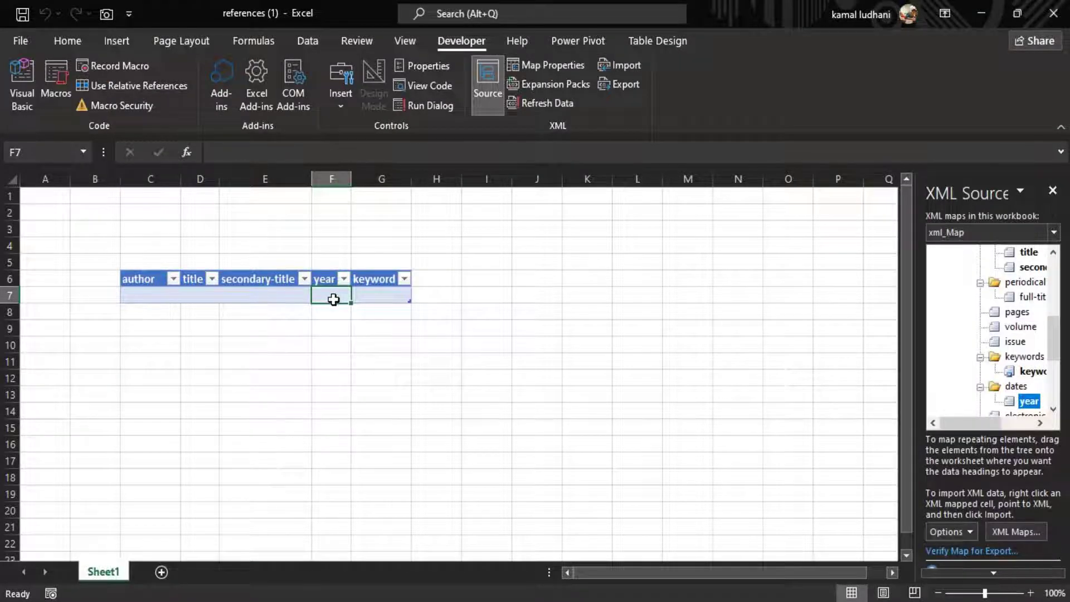
right_click(333, 299)
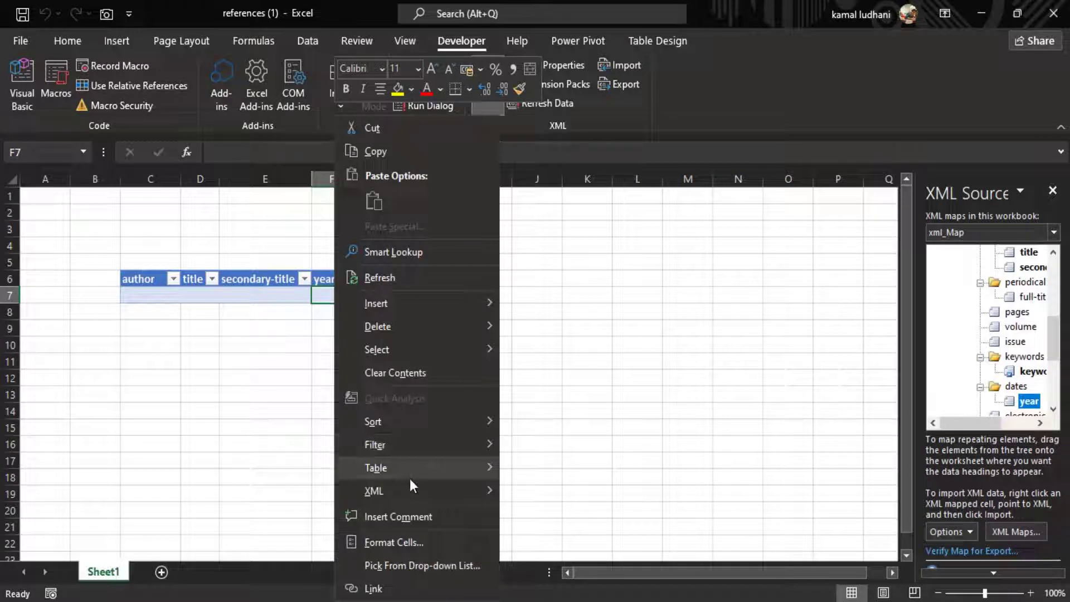
mouse_move(416, 490)
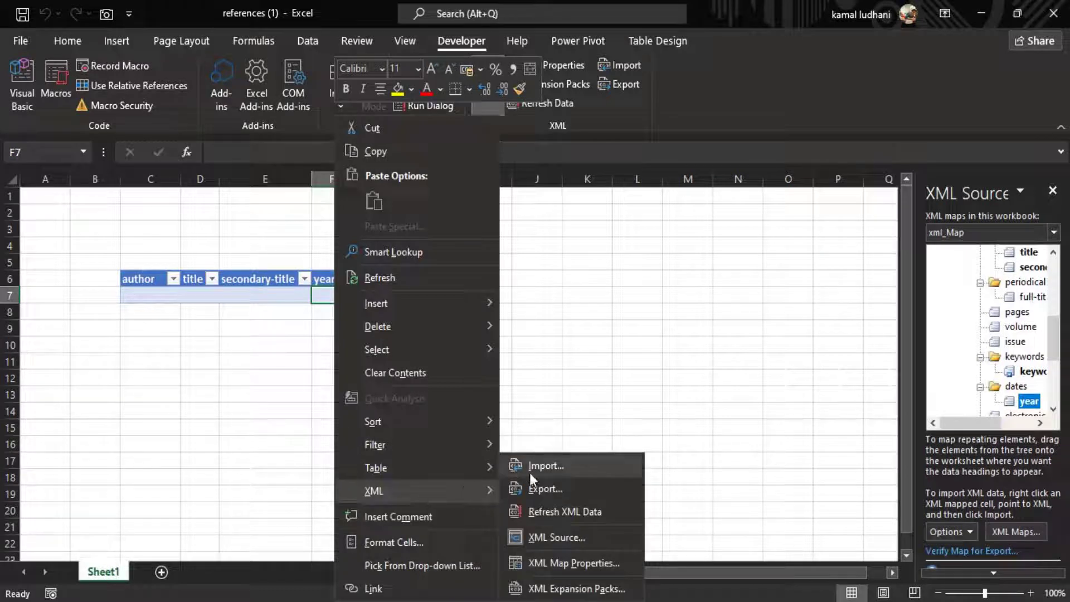
click(534, 469)
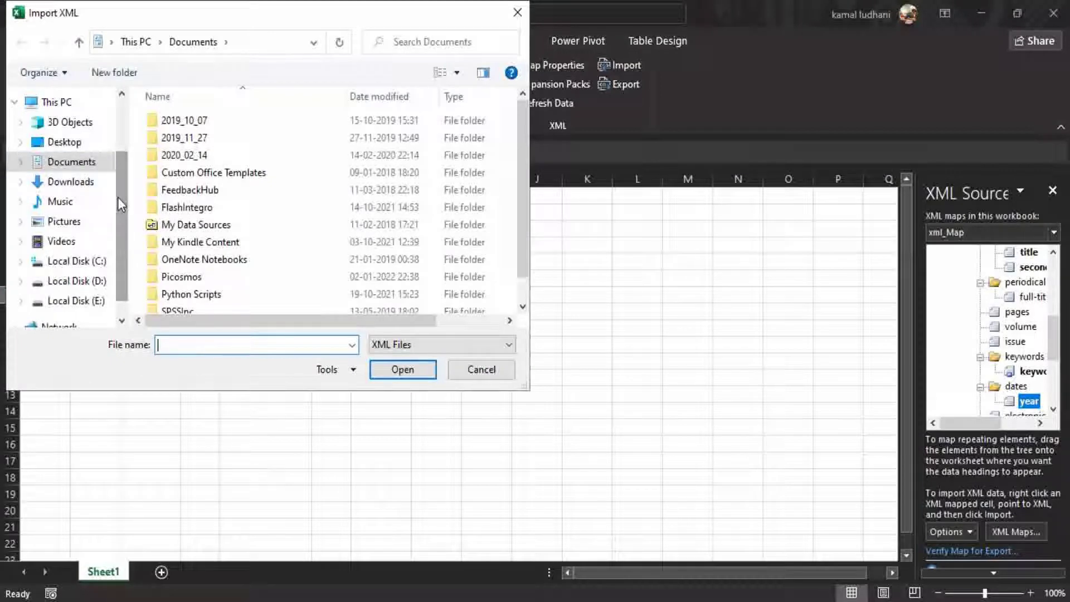
click(75, 143)
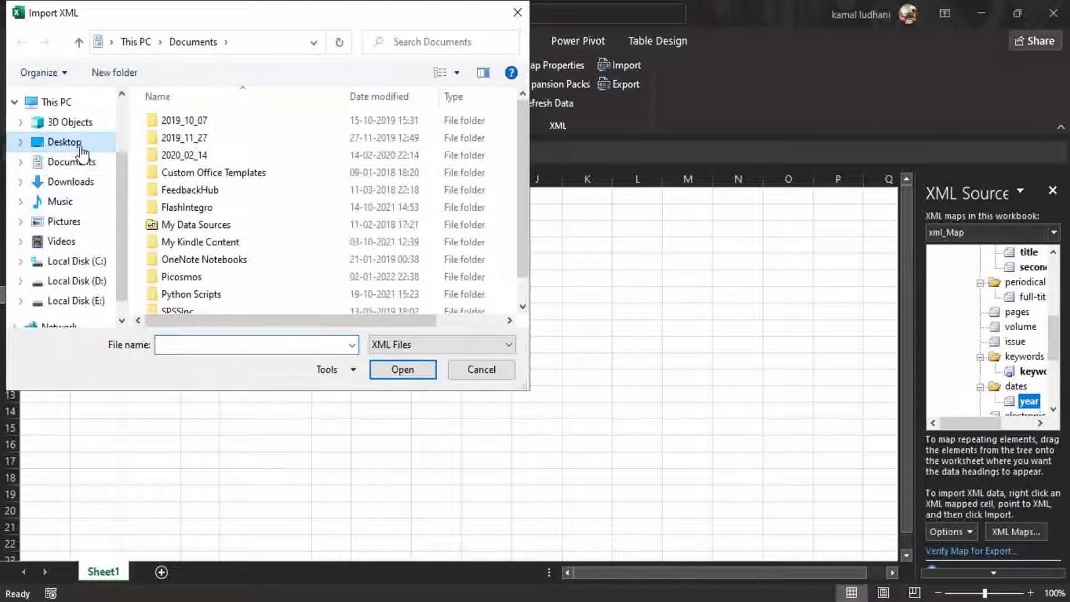
double_click(199, 236)
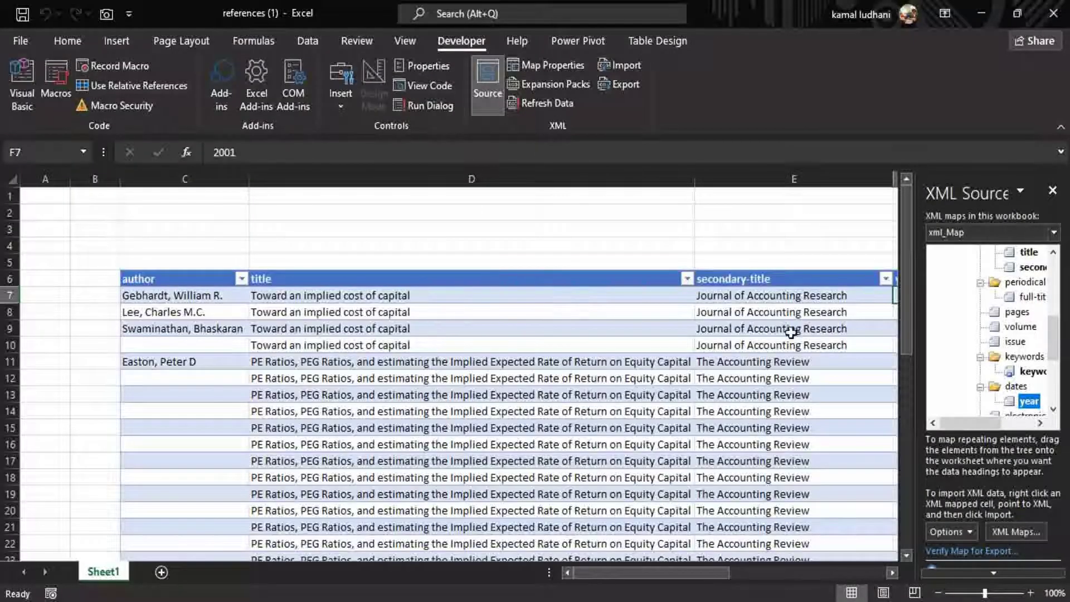
- Examine the imported rows across the author, title, secondary-title, year and keyword columns for repeated entries of the same article
drag(691, 574, 792, 546)
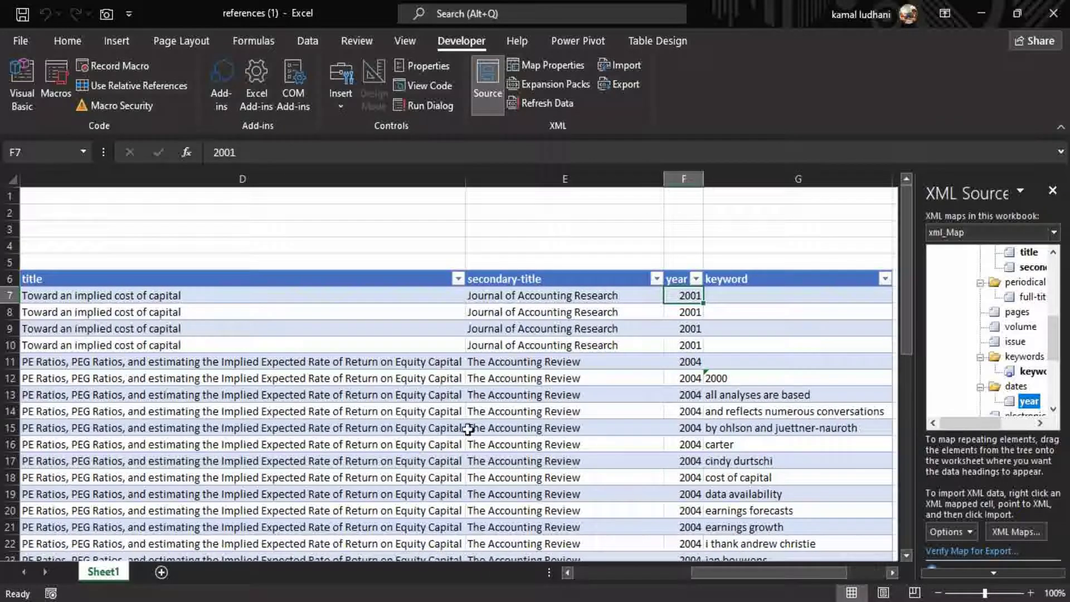
drag(725, 569, 647, 578)
scroll(405, 339, down, 1)
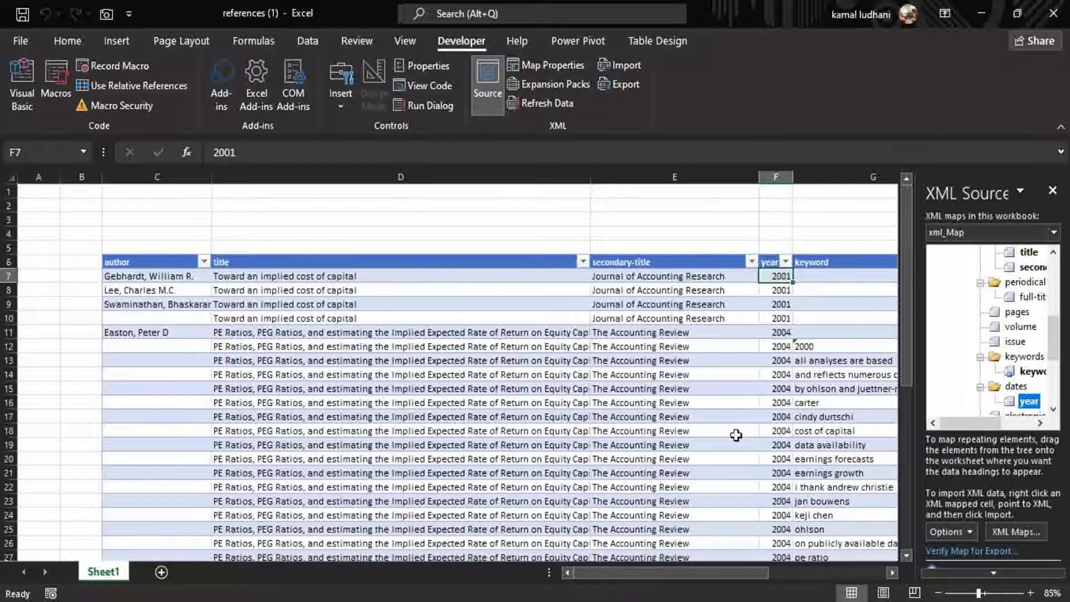
scroll(736, 434, down, 2)
scroll(808, 425, down, 3)
scroll(583, 423, up, 4)
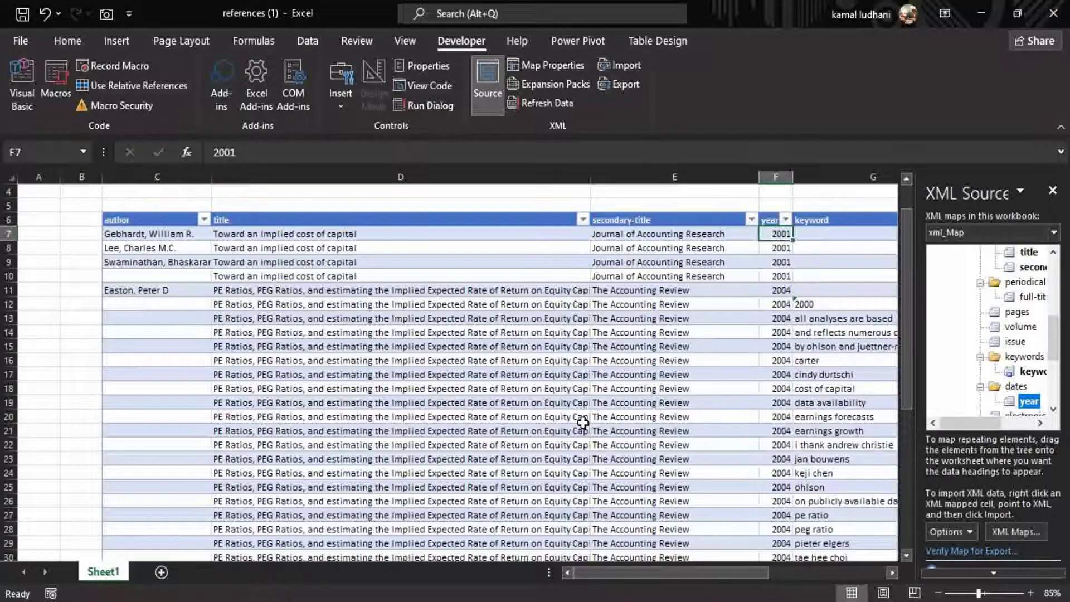
scroll(429, 353, down, 2)
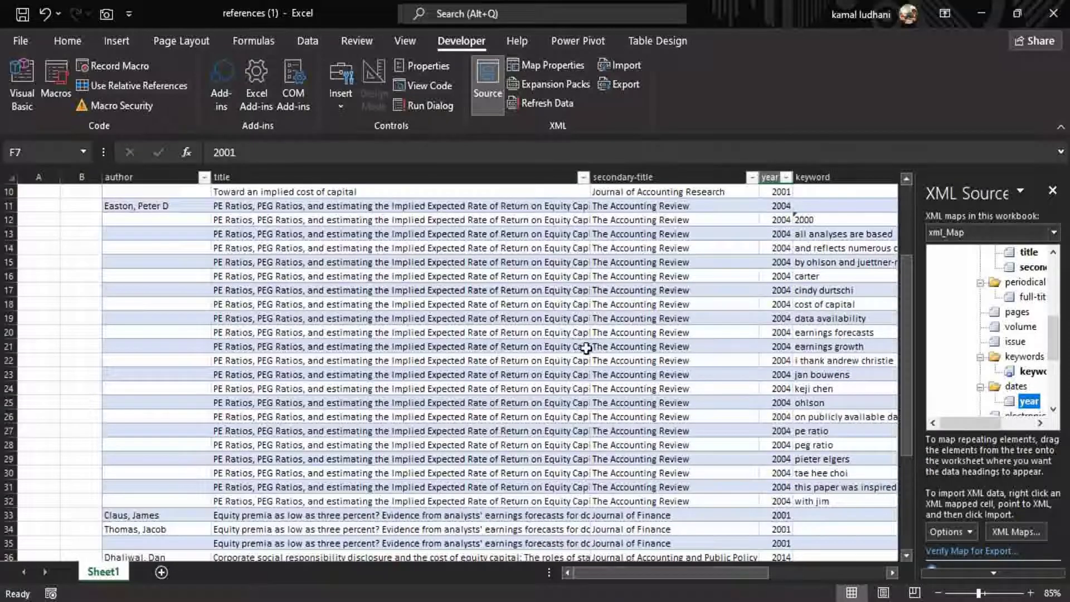
scroll(586, 348, down, 4)
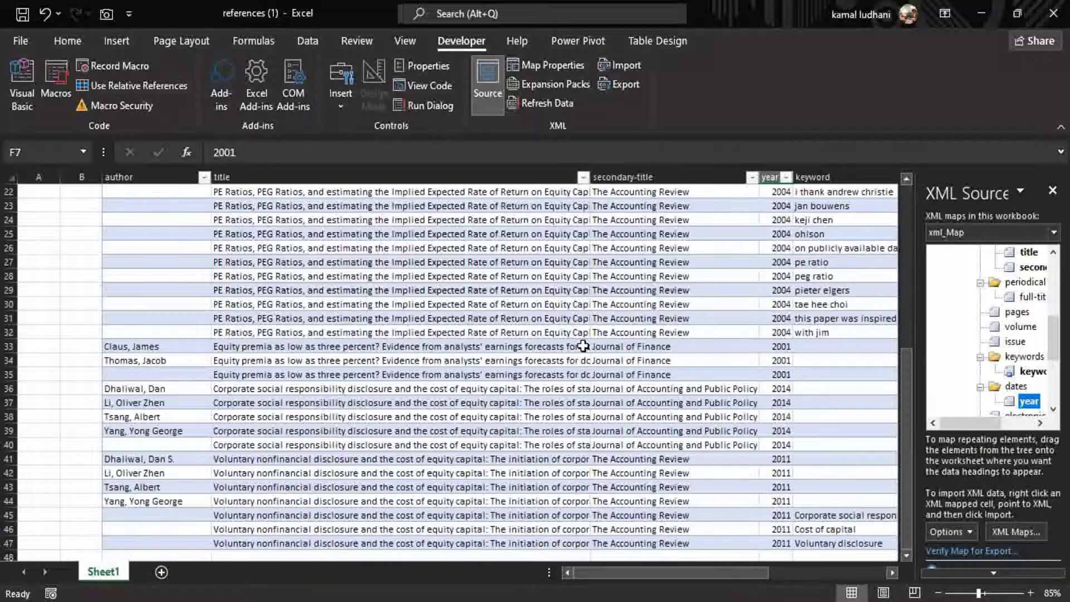
scroll(583, 347, down, 4)
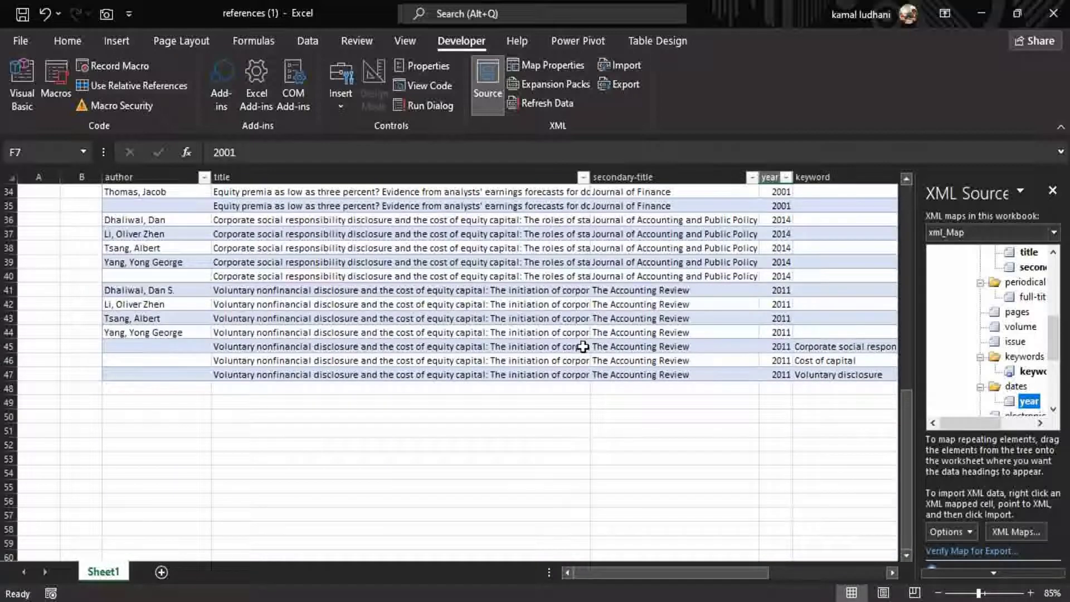
scroll(583, 347, up, 4)
scroll(429, 360, up, 4)
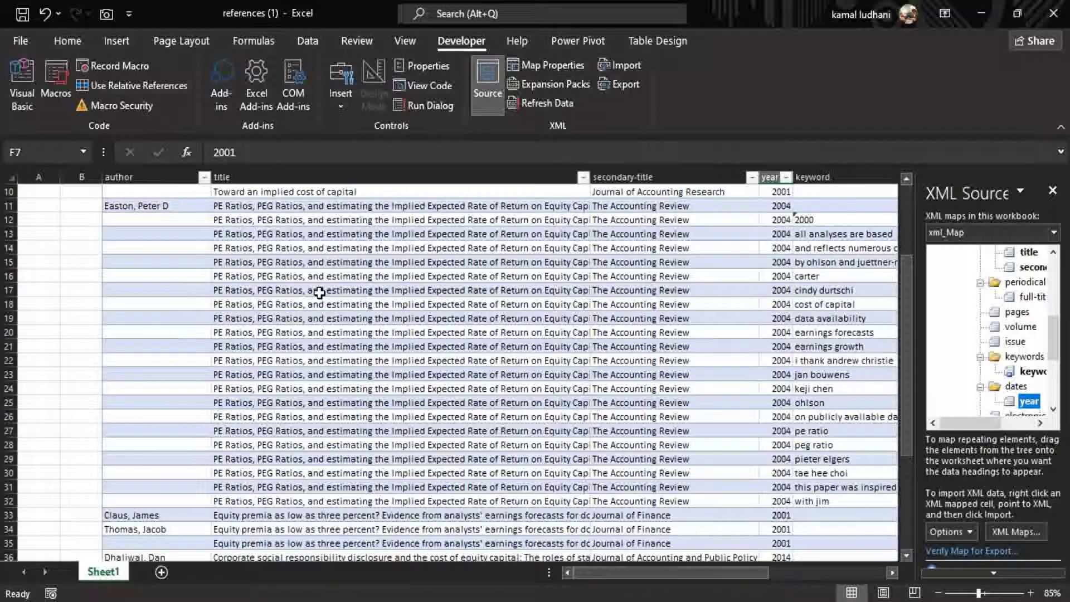
scroll(319, 293, up, 2)
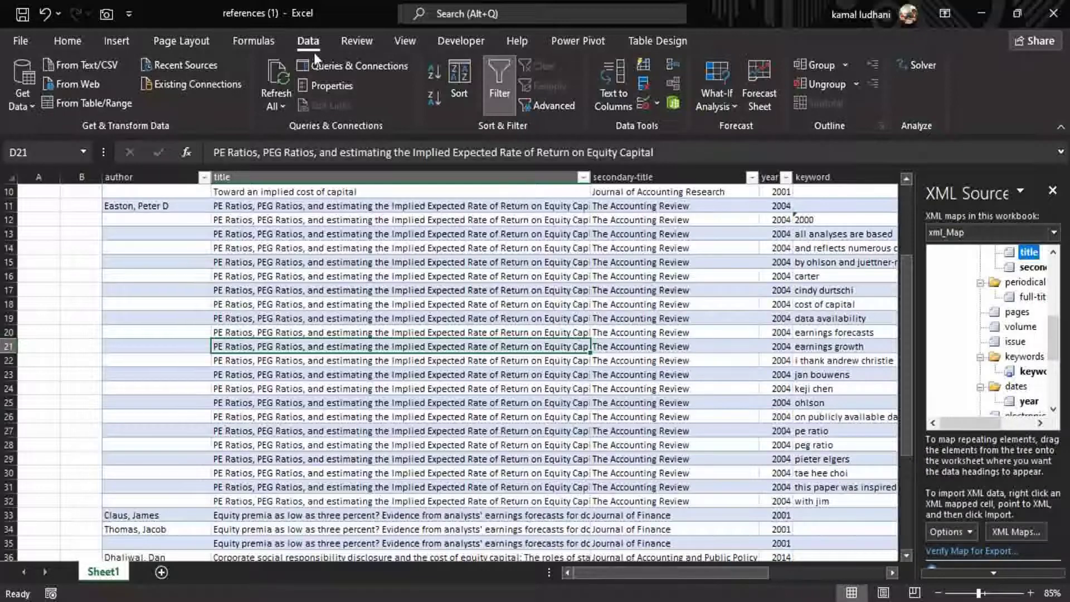
- Load the imported references table into the Power Query Editor and check its title column
click(86, 104)
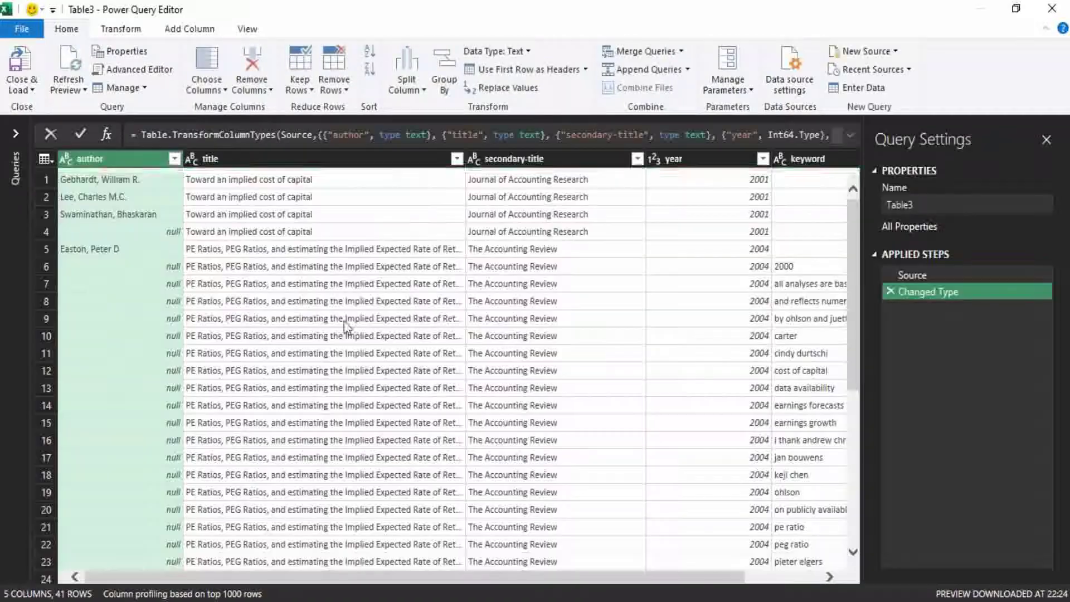
click(303, 236)
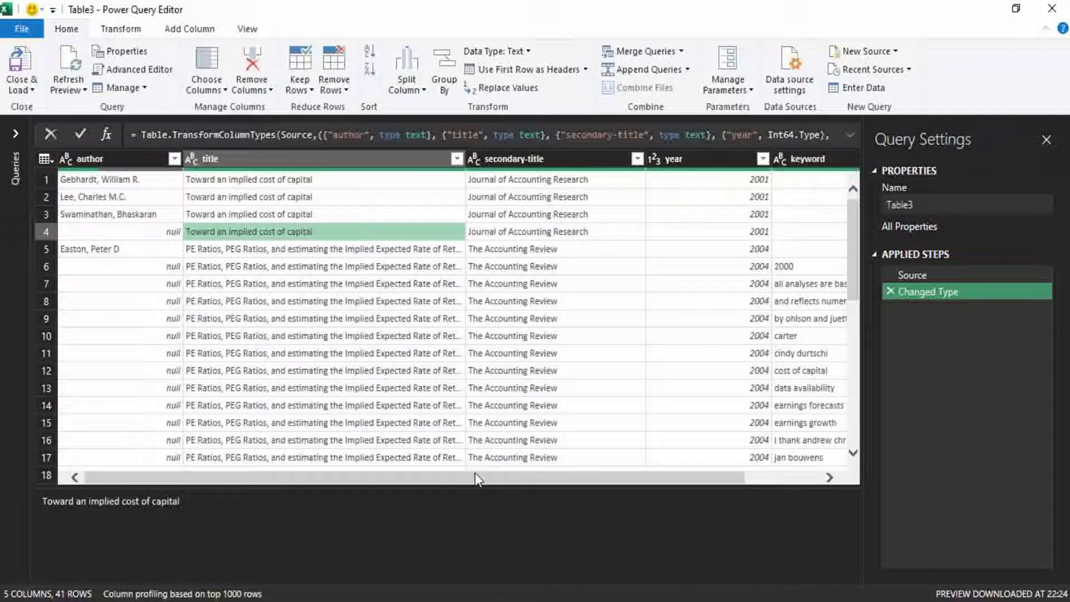
mouse_move(474, 479)
mouse_down()
mouse_move(543, 477)
mouse_move(474, 478)
mouse_up()
- Start a Group By on the title, secondary-title and year columns
click(363, 161)
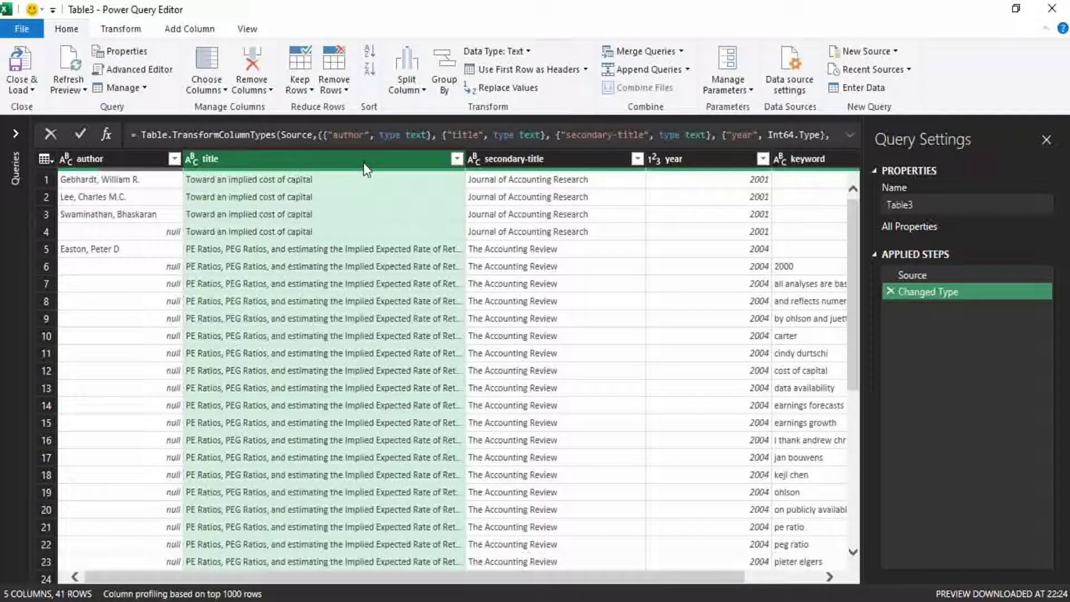
ctrl+click(536, 161)
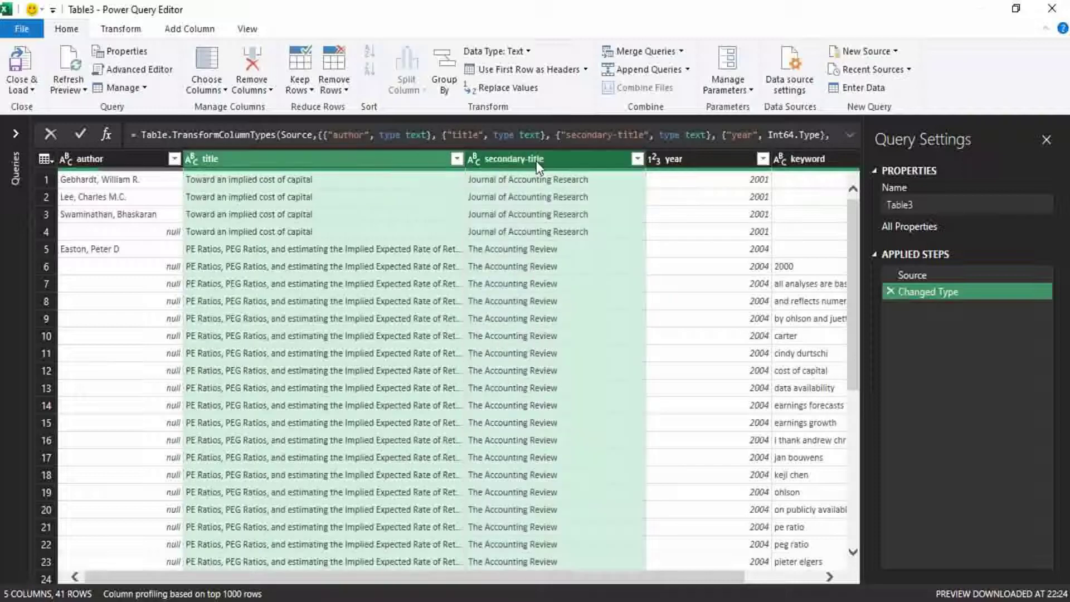
ctrl+click(693, 163)
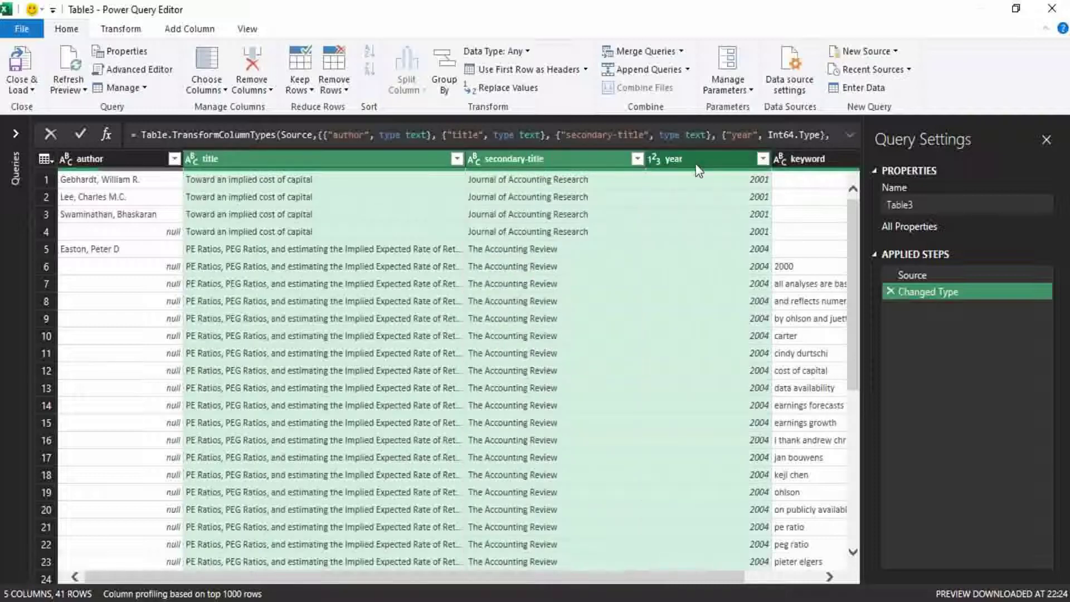
drag(556, 575, 526, 582)
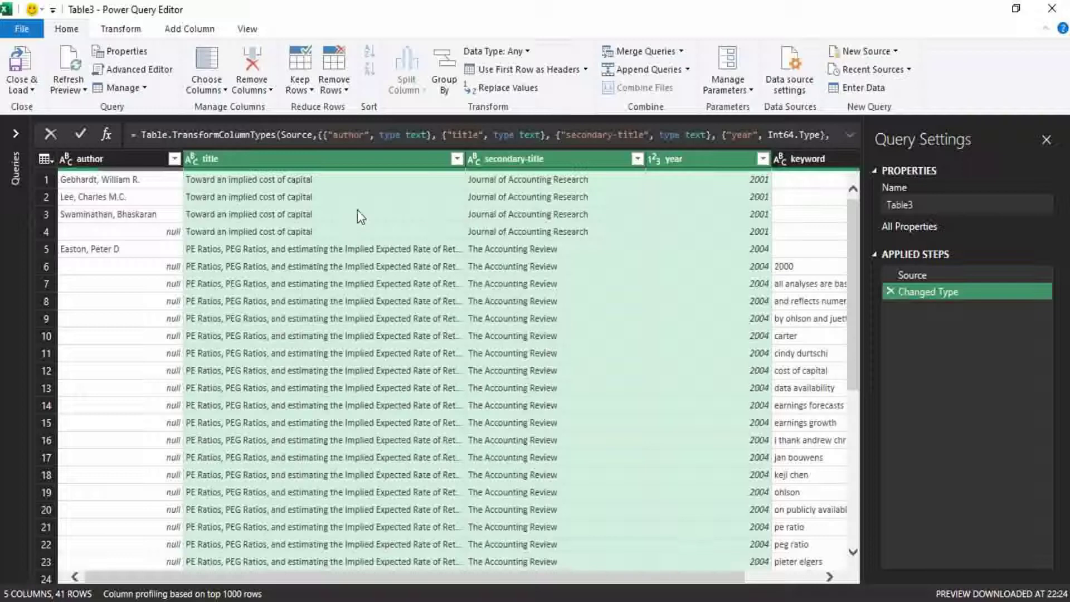
click(121, 29)
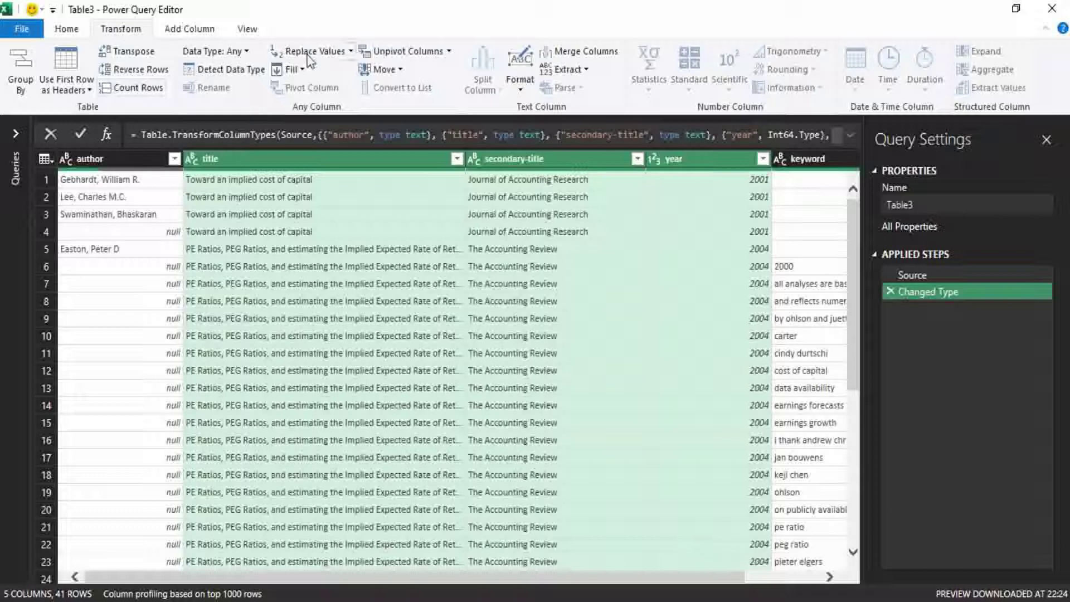
click(29, 90)
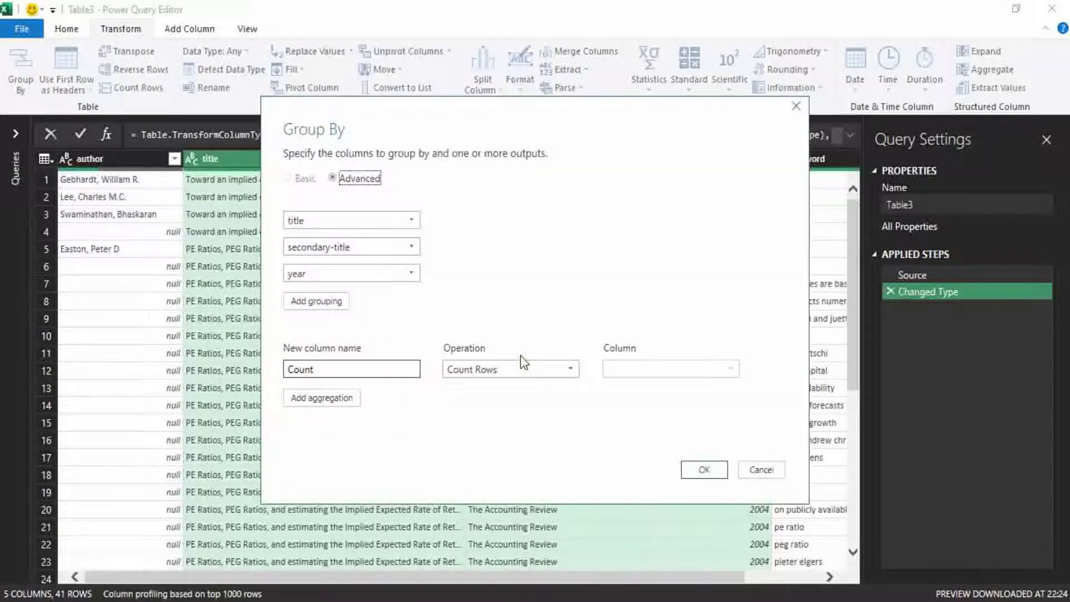
- Define the first aggregation as a new column named Author, using Sum on the author column
double_click(327, 370)
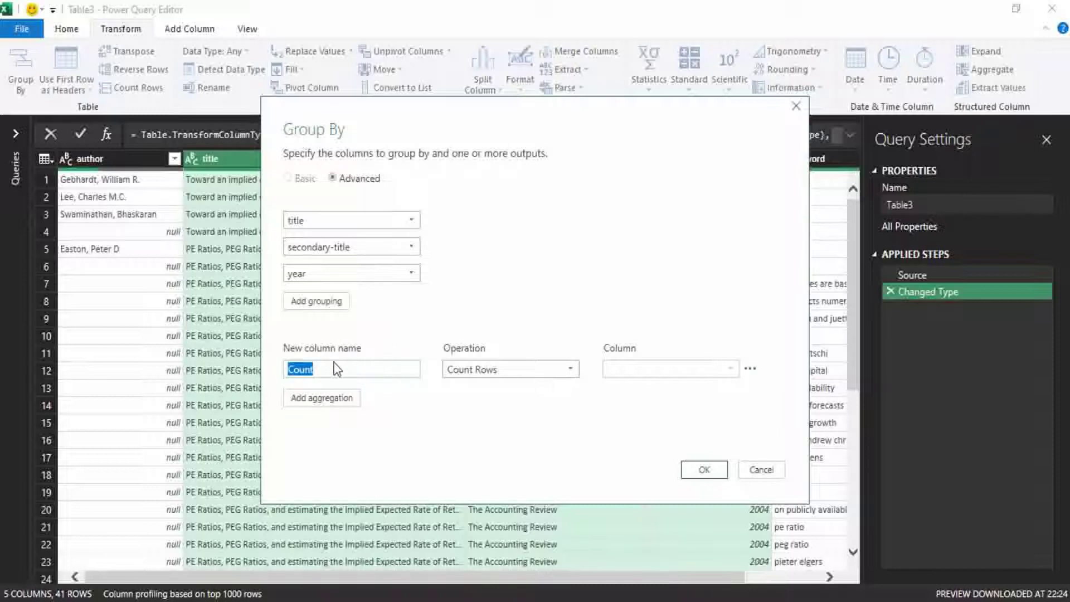
text(Author)
click(506, 370)
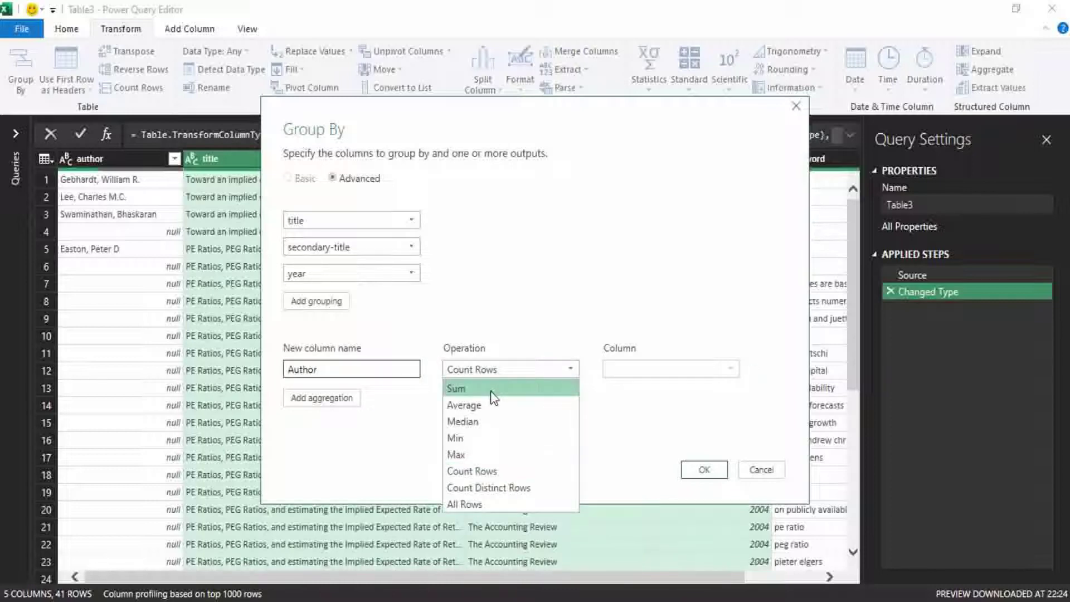
click(491, 390)
click(650, 369)
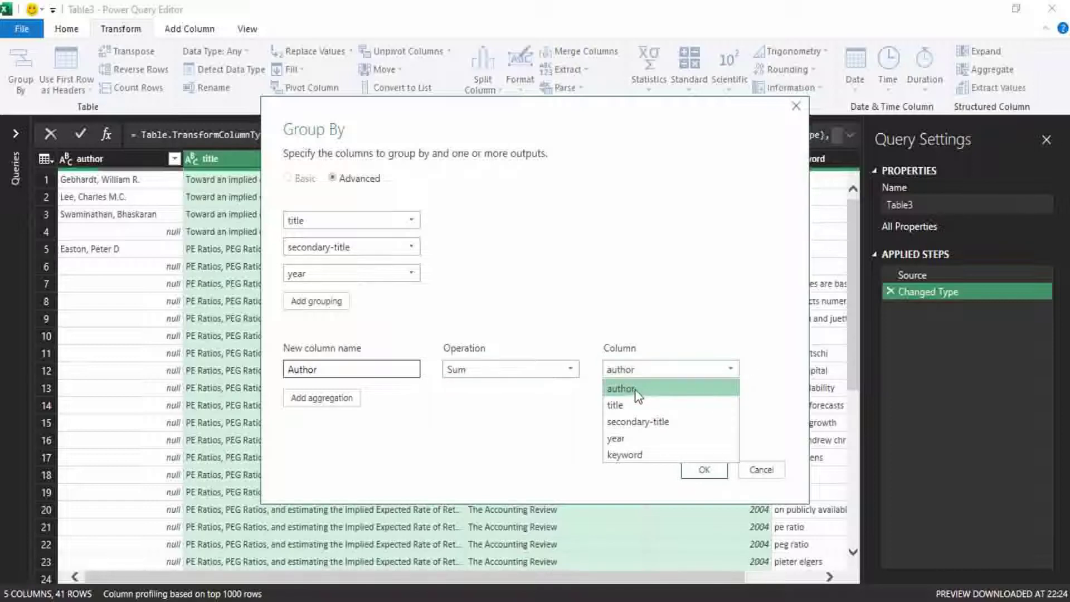
click(635, 389)
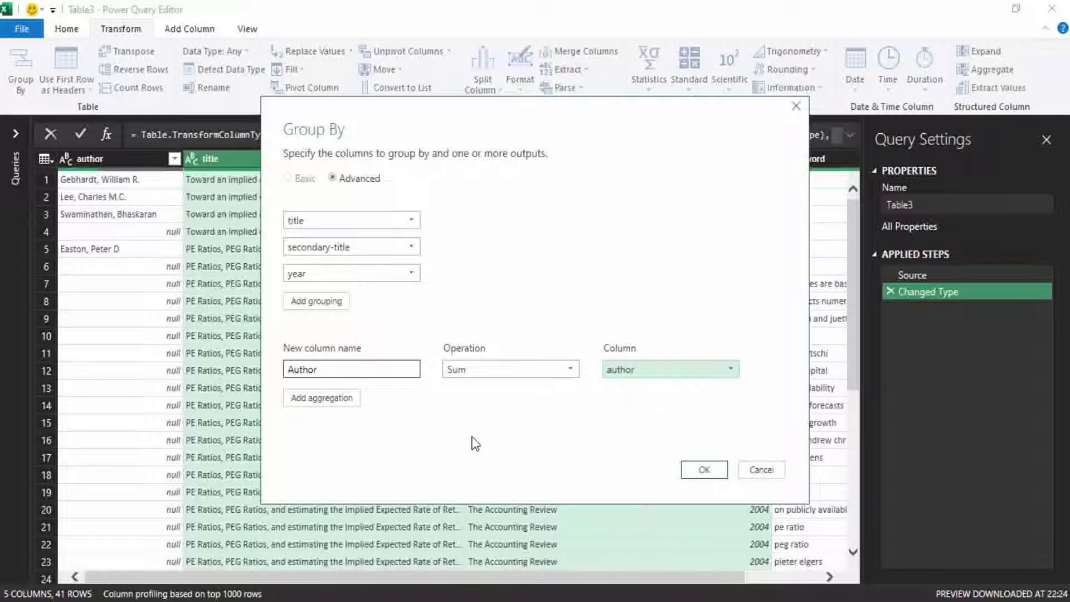
- Add a second aggregation named Keywords, using Sum on the keyword column, and apply the grouping
click(329, 399)
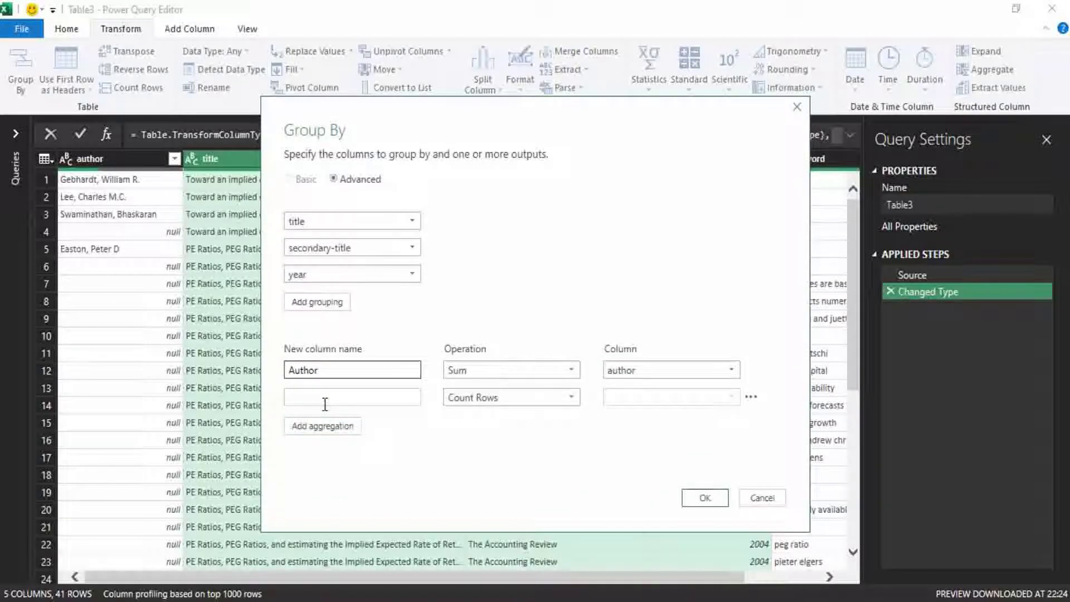
text(Keywords)
click(475, 398)
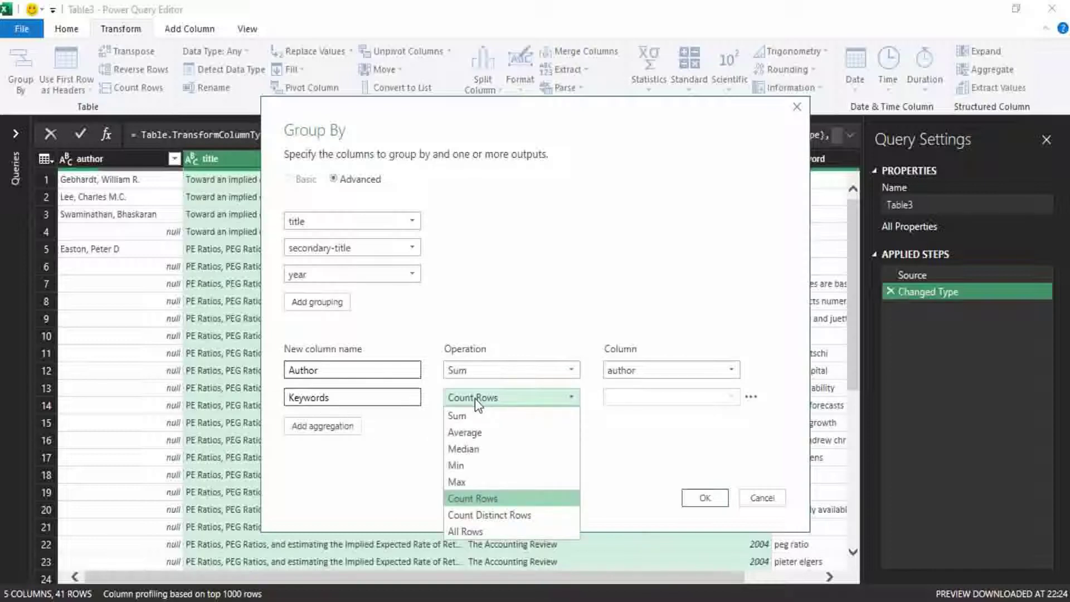
click(475, 418)
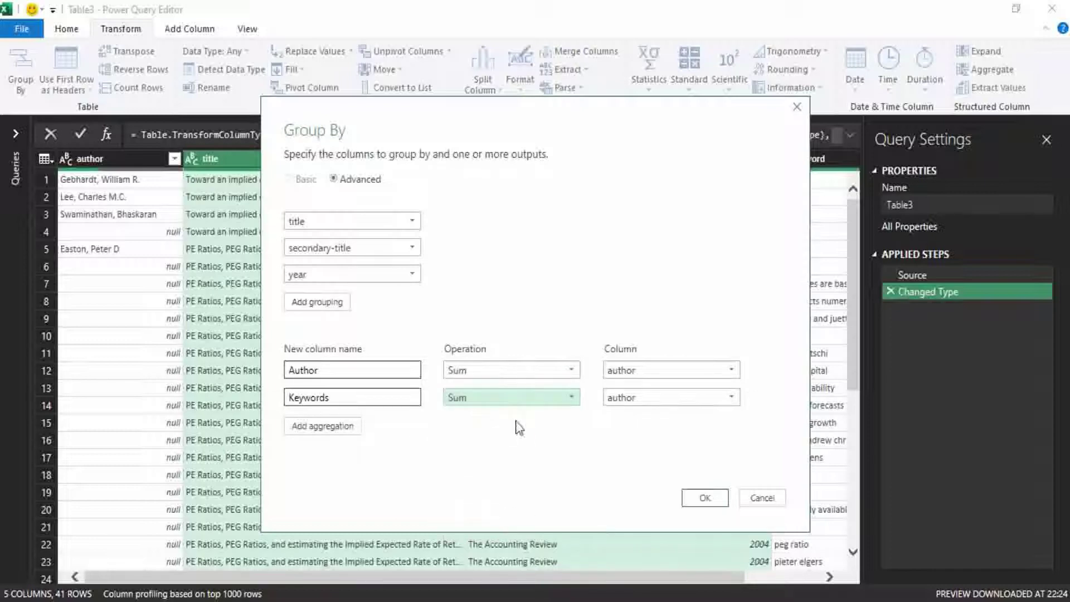
click(632, 408)
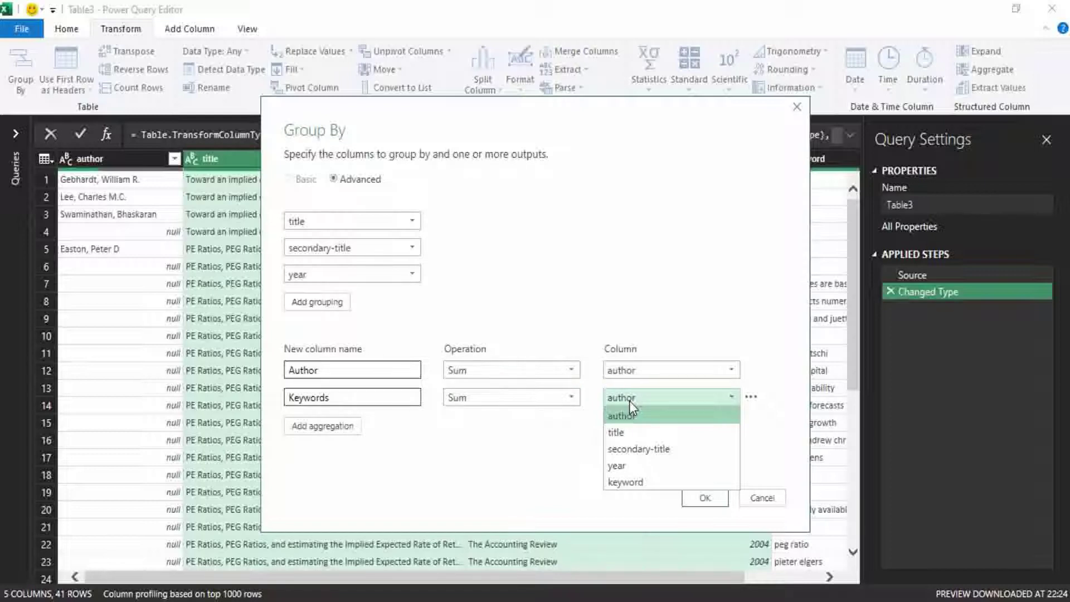
click(636, 482)
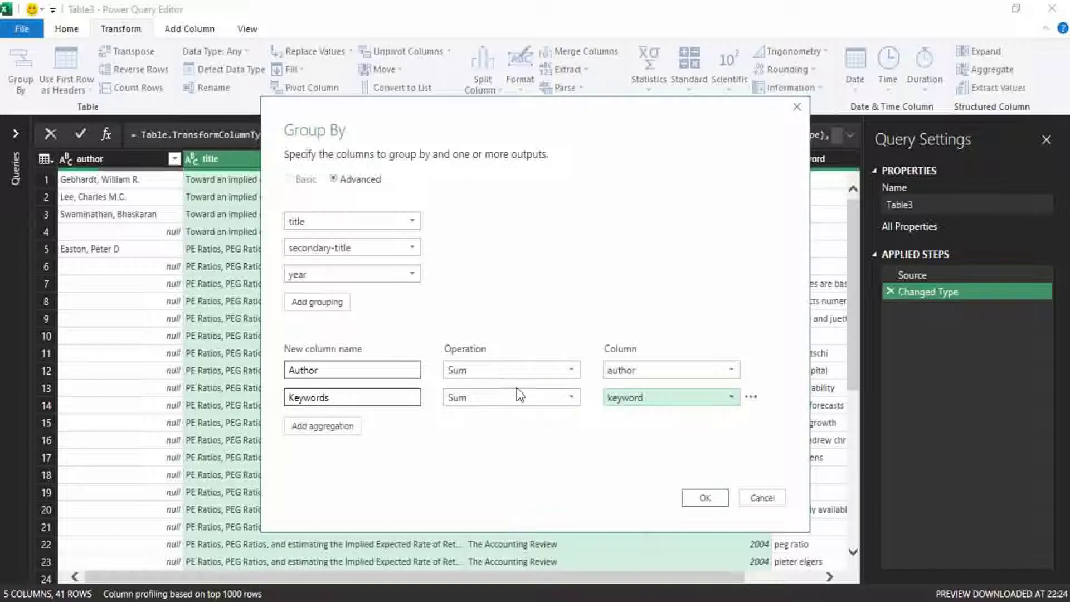
click(701, 497)
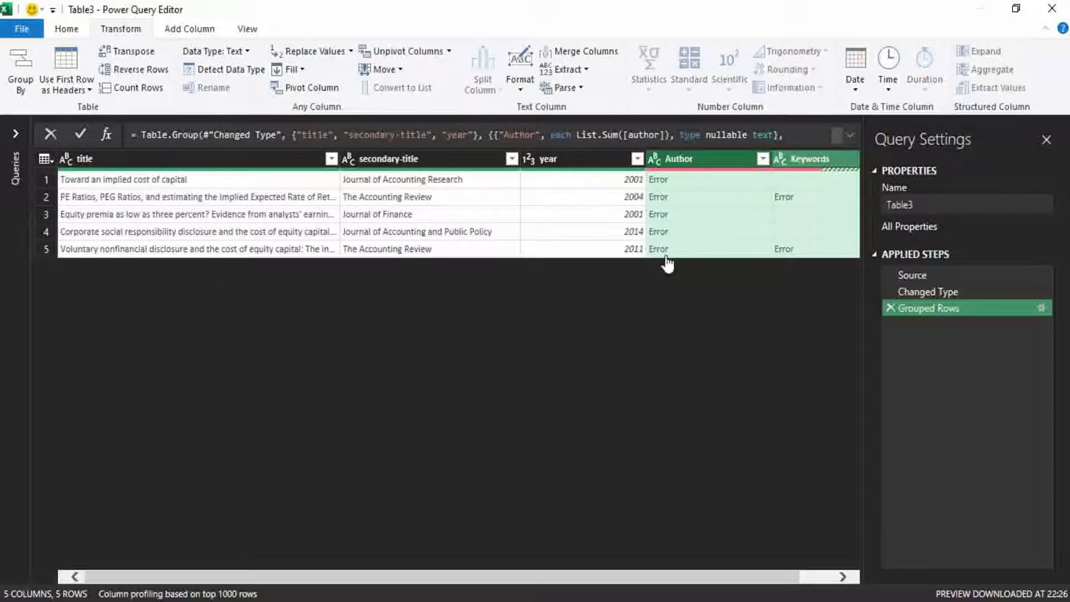
- Replace List.Sum with Text.Combine in the Author aggregation of the Grouped Rows formula
drag(723, 571, 756, 572)
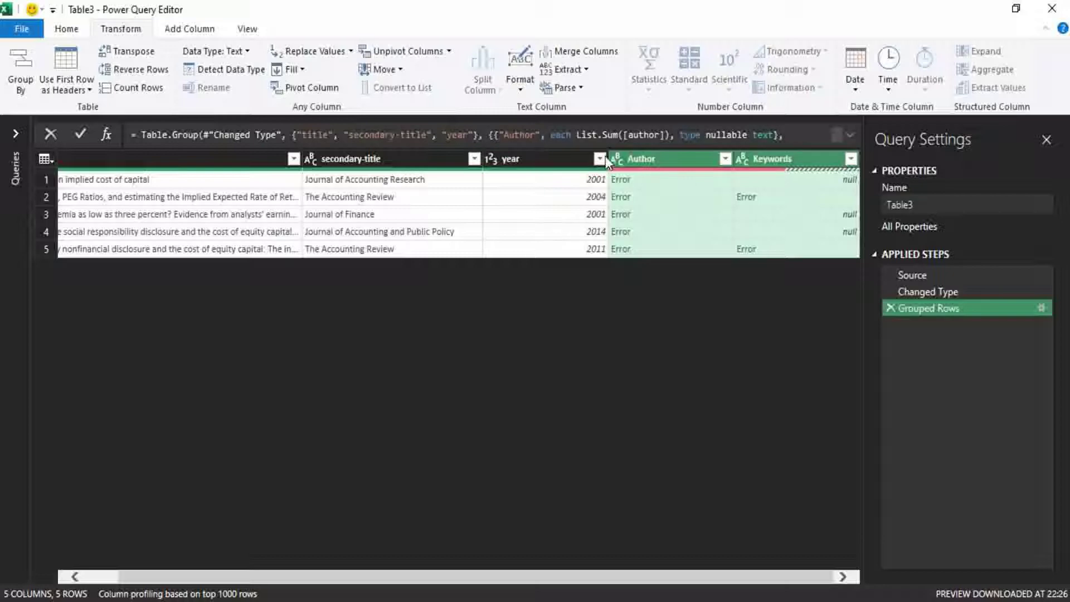
click(619, 135)
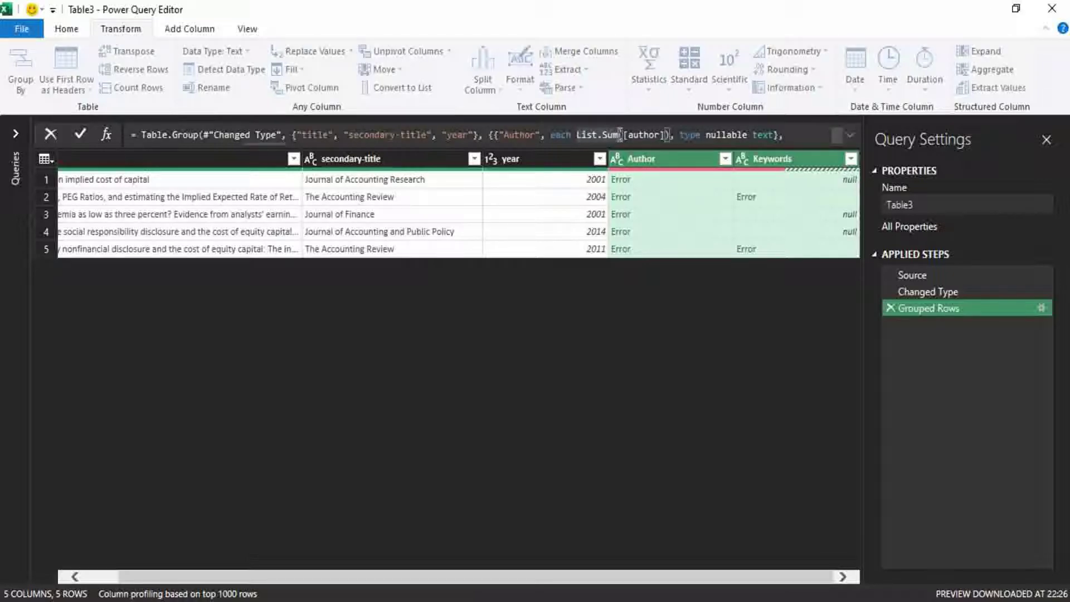
key(BackSpace)
key(BackSpace)
key(BackSpace)
key(BackSpace)
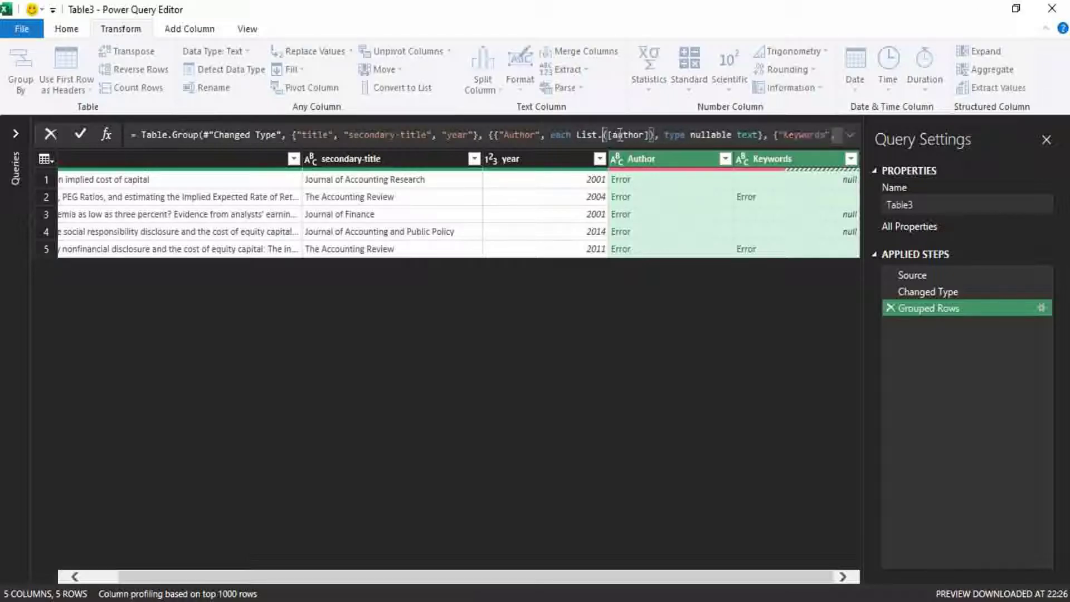
key(BackSpace)
key(BackSpace)
key(BackSpace)
key(BackSpace)
text(Tet)
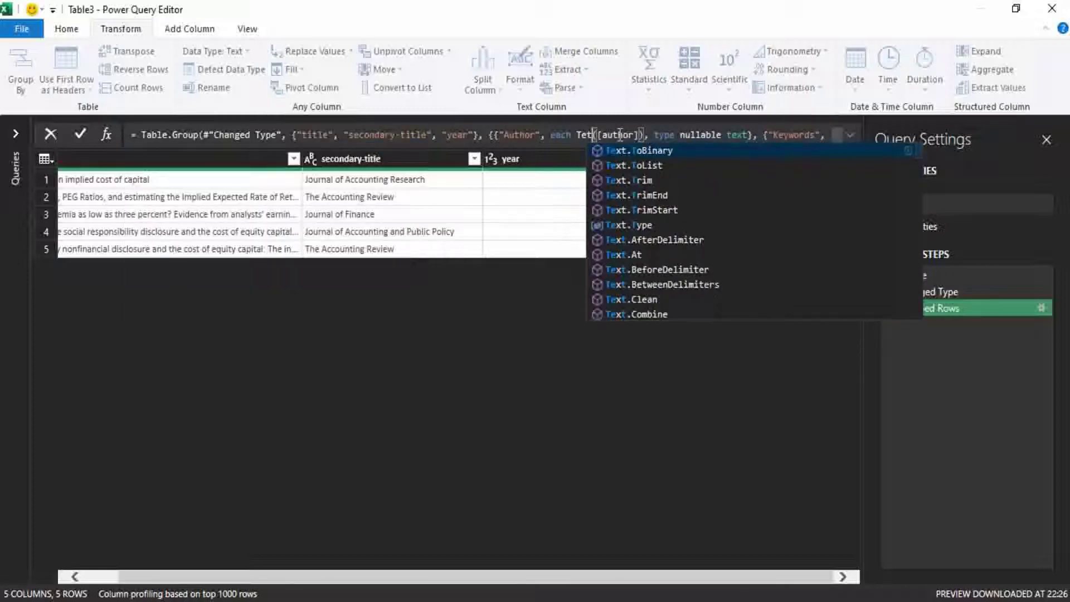
key(BackSpace)
text(t)
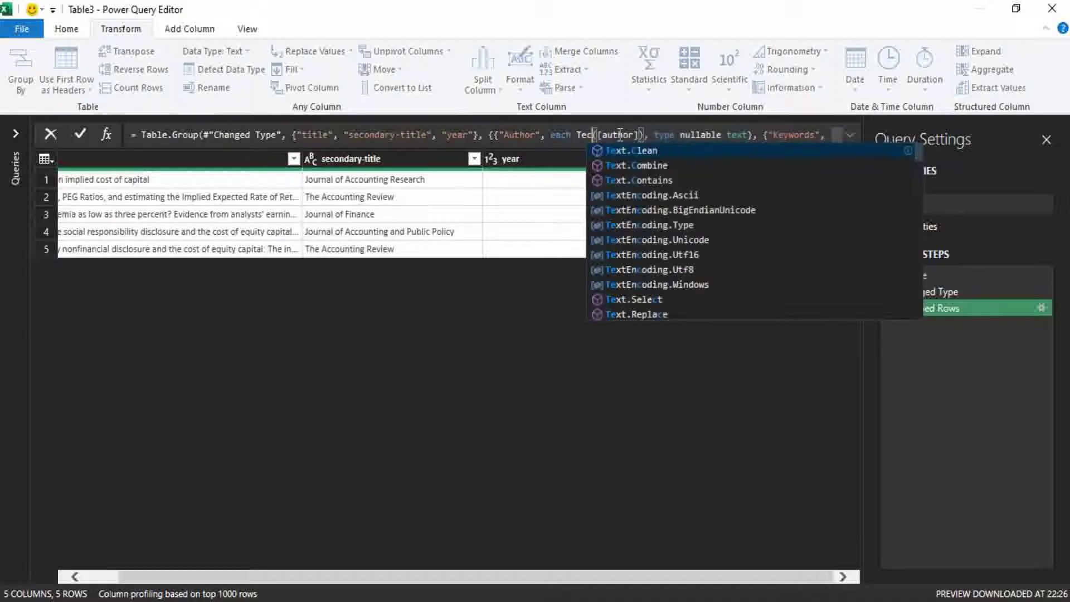
key(BackSpace)
text(xt.cp)
key(Escape)
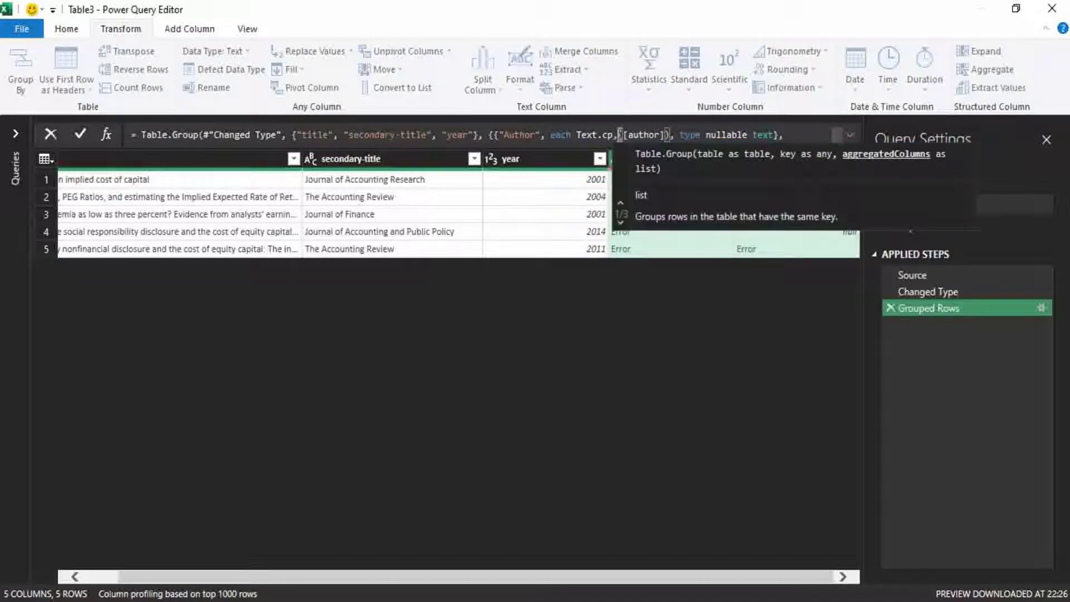
key(BackSpace)
text(ombo)
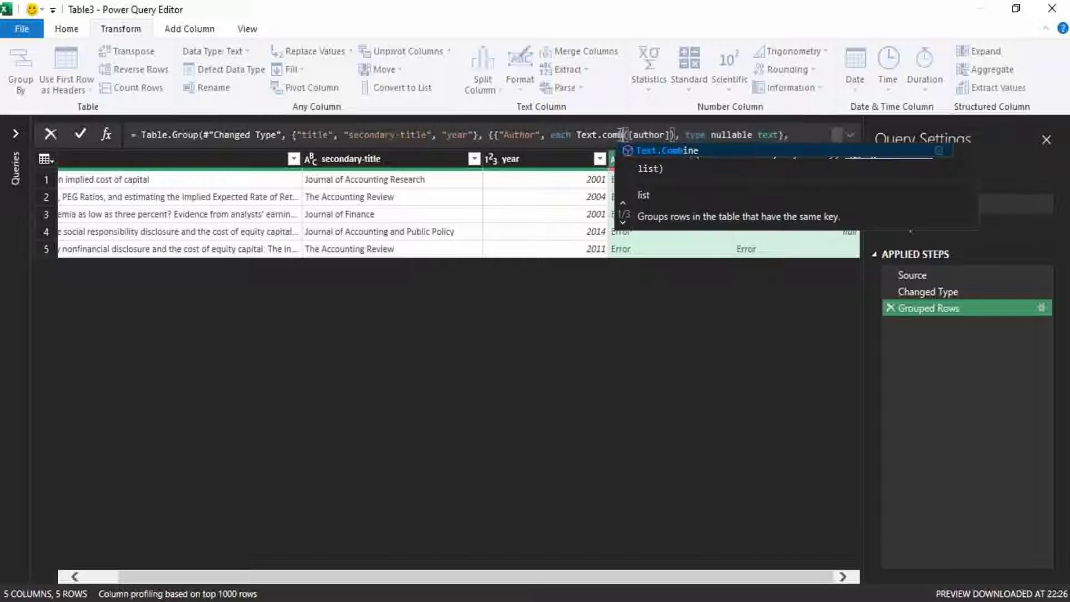
key(BackSpace)
text(ine)
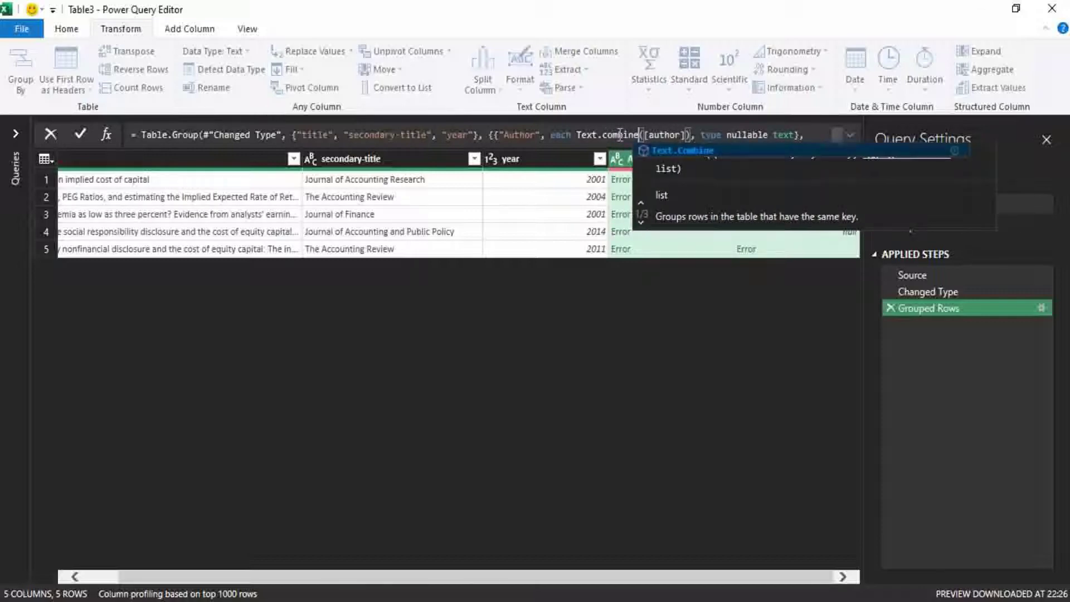
key(Tab)
- Add ";" as the separator after [author] in the Author aggregation's Text.Combine and apply the formula
click(685, 135)
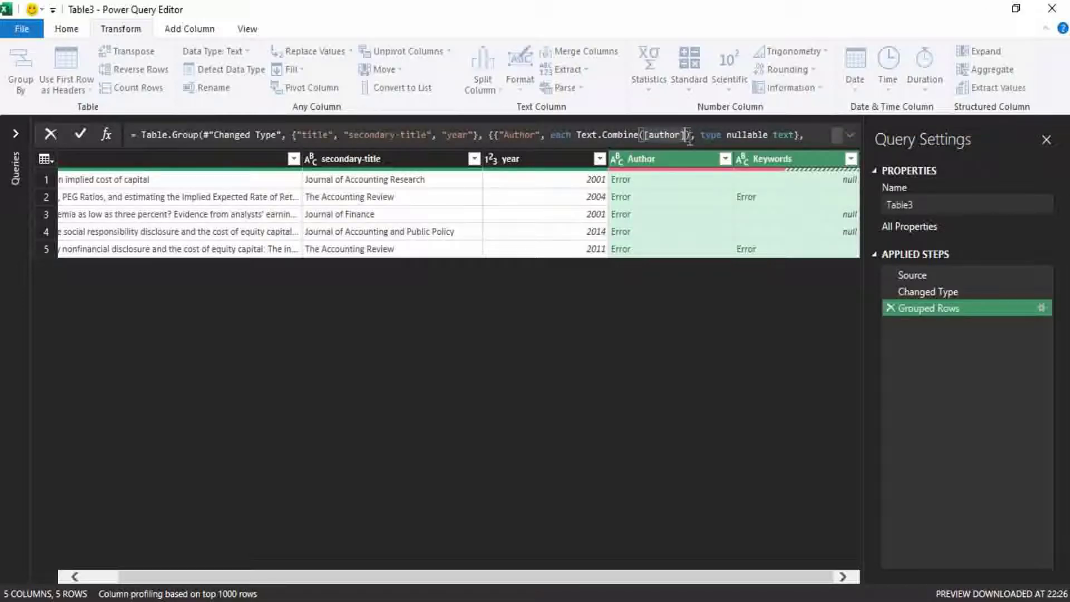
text(,)
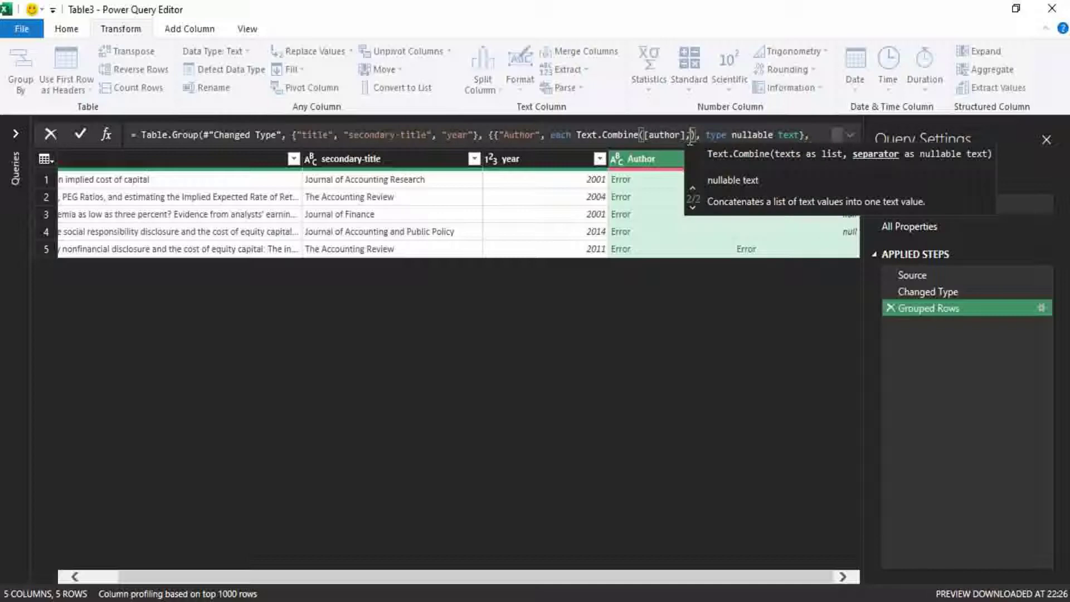
text("")
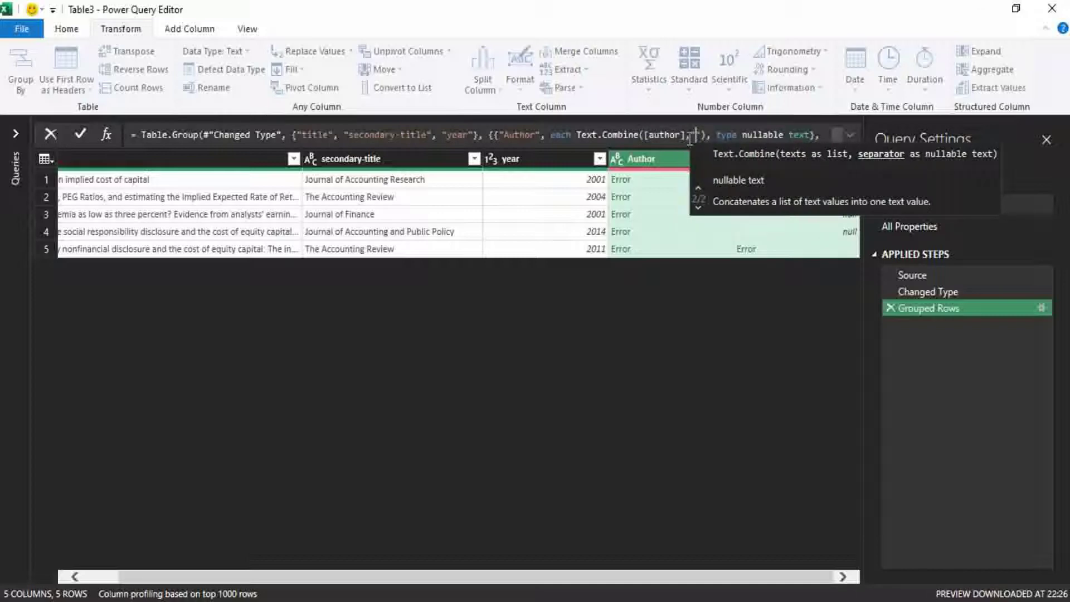
text(;)
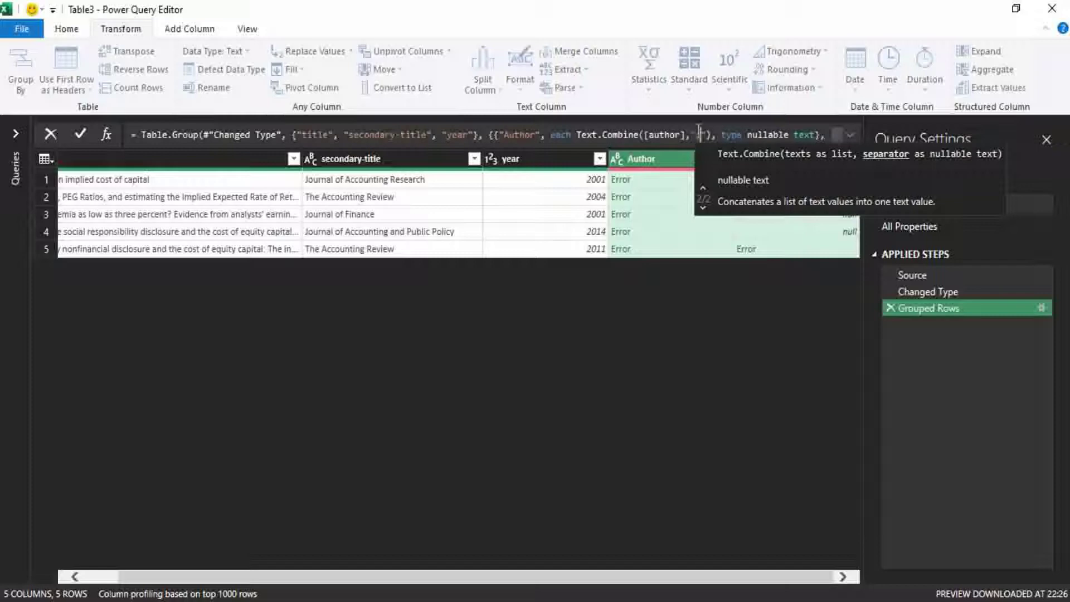
key(Return)
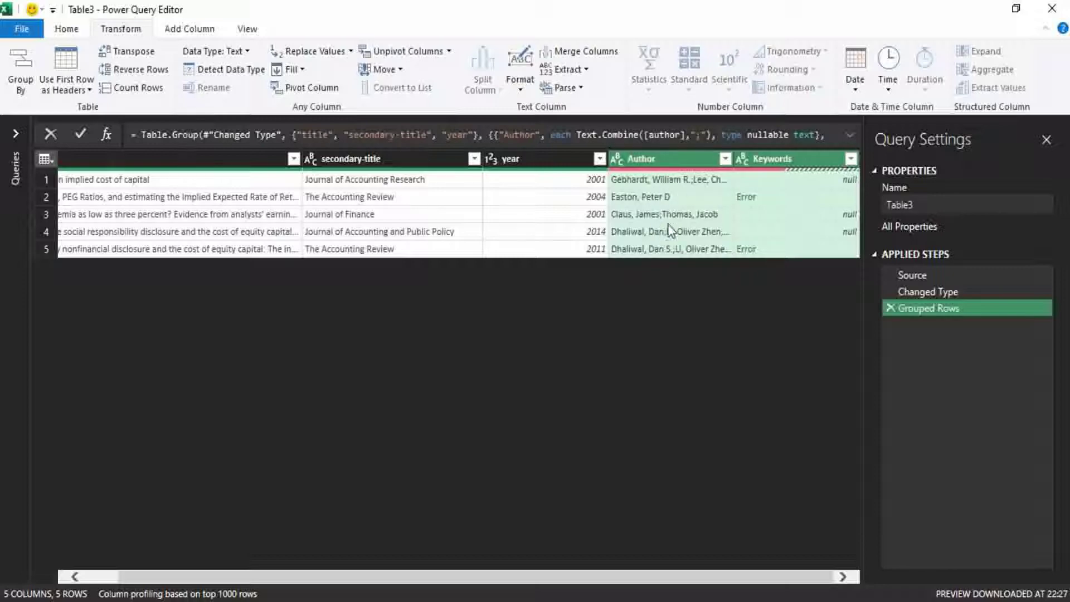
- Expand the Grouped Rows formula and replace List.Sum with Text.Combine in the Keywords aggregation
click(848, 133)
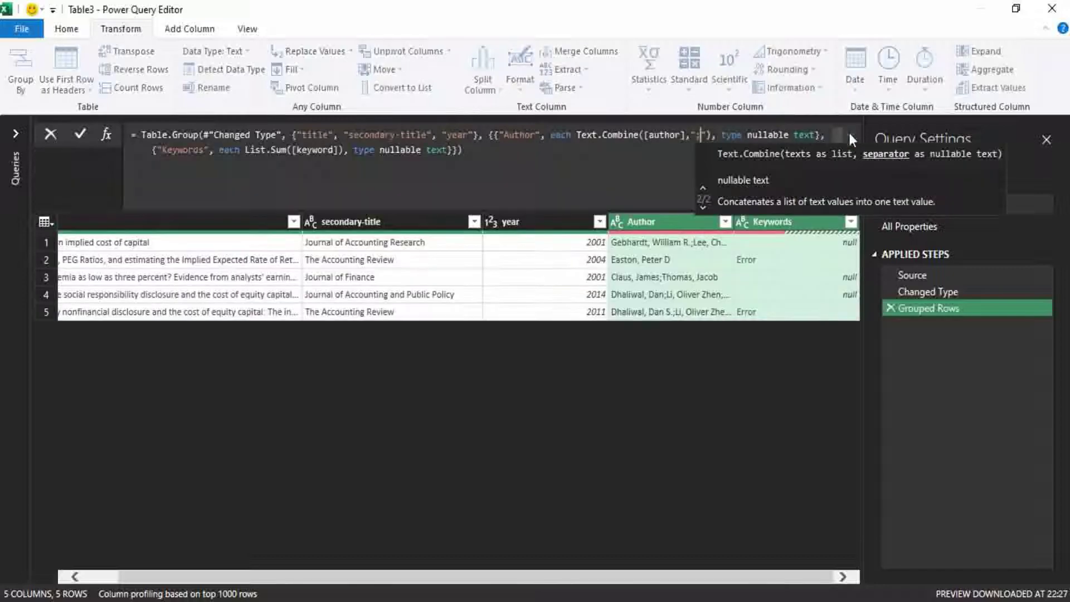
click(613, 175)
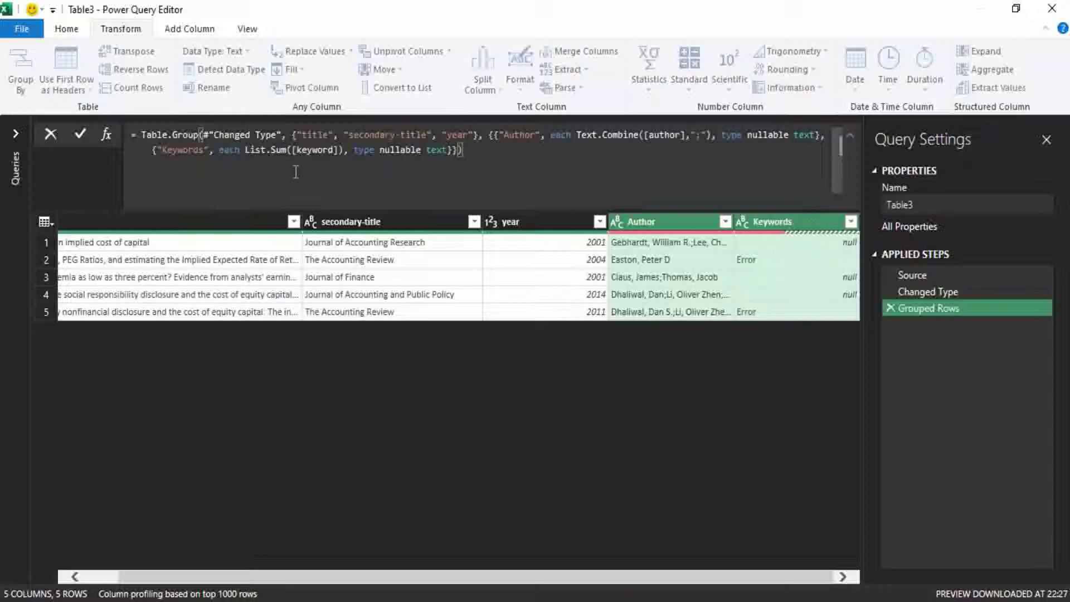
click(288, 148)
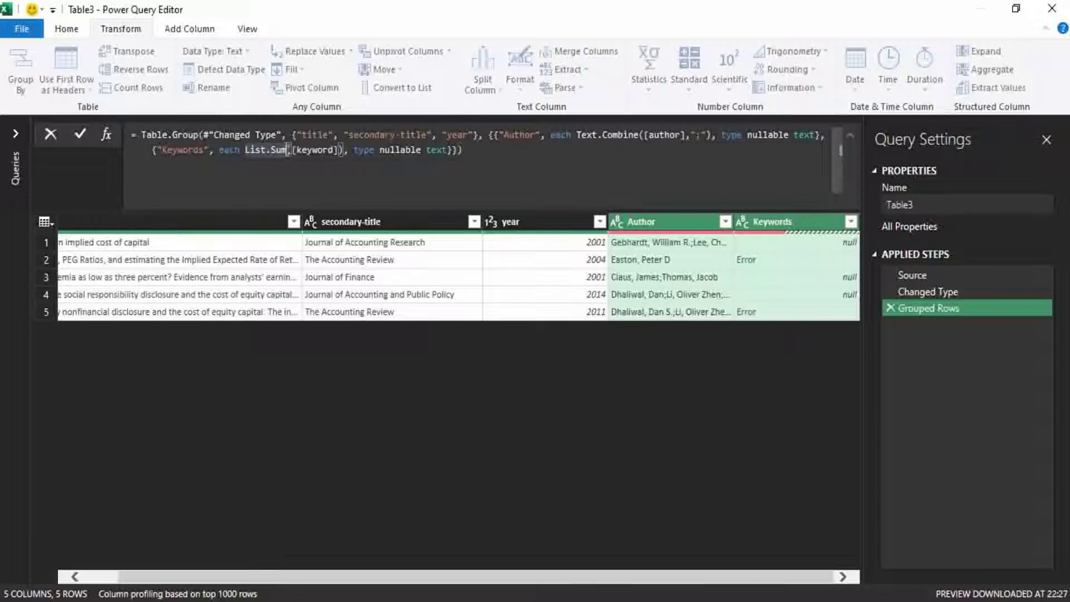
key(BackSpace)
key(BackSpace)
key(BackSpace)
key(BackSpace)
key(BackSpace)
key(BackSpace)
key(BackSpace)
key(BackSpace)
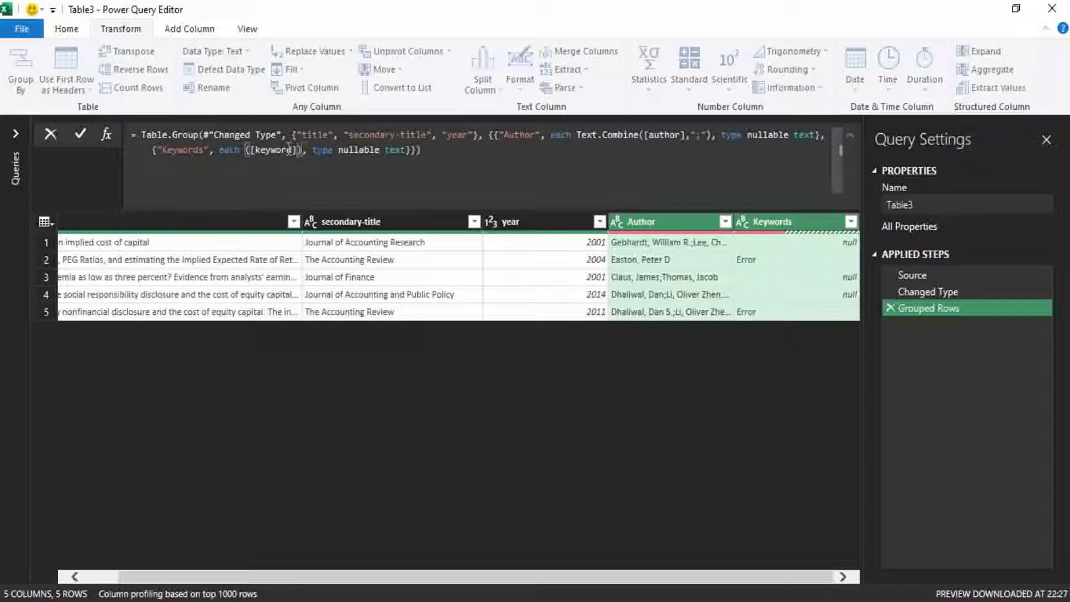
text(Te)
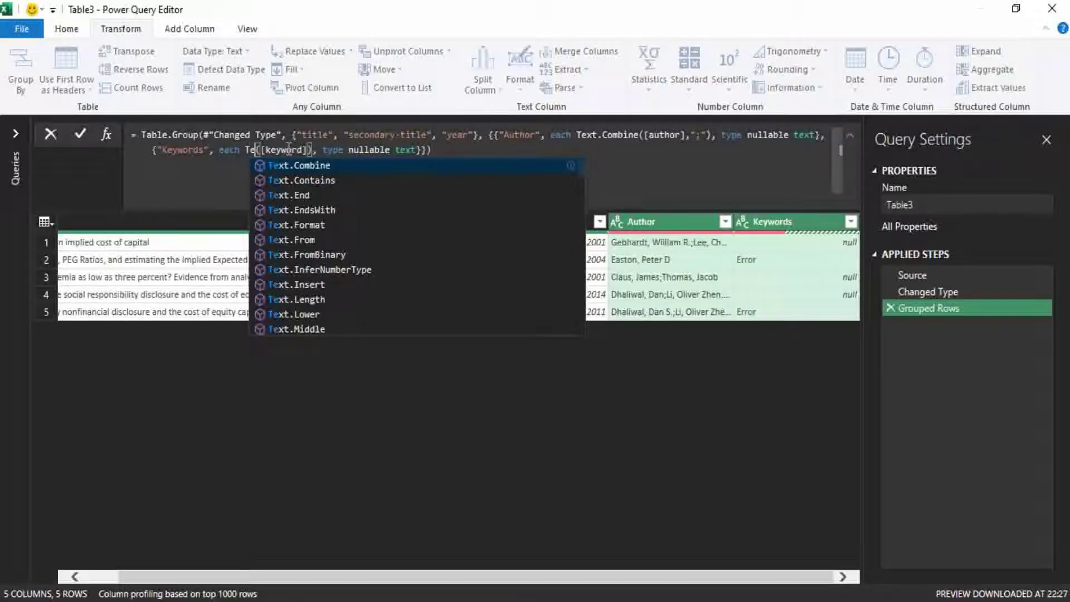
key(Tab)
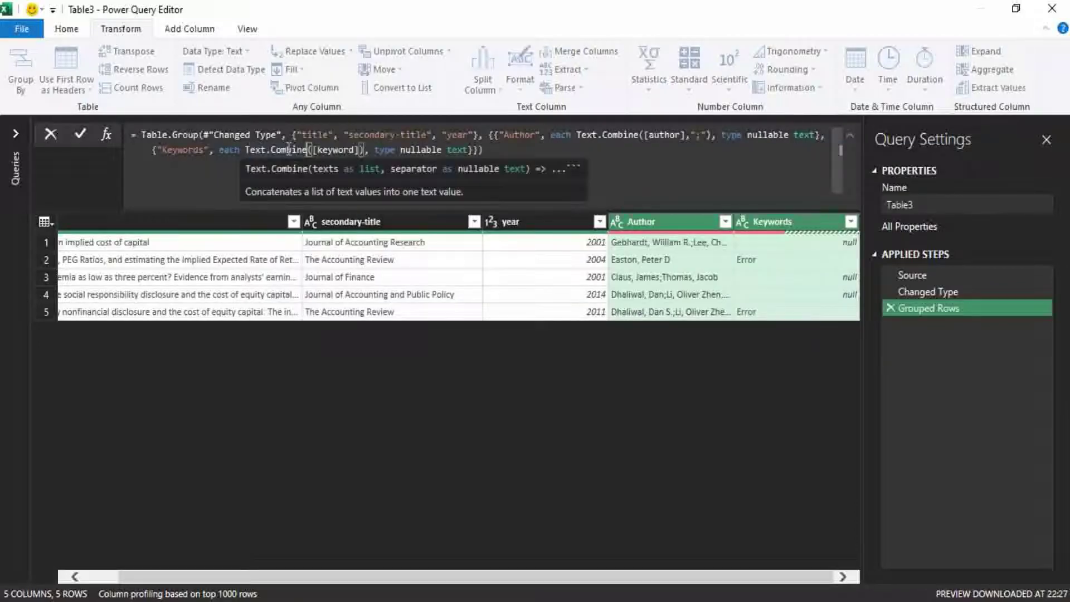
- Add "," as the separator after [keyword] in the Keywords aggregation, apply the formula, and collapse its display
key(Escape)
key(Right)
key(Right)
key(Right)
key(Right)
key(Right)
key(Right)
key(Right)
key(Right)
key(Right)
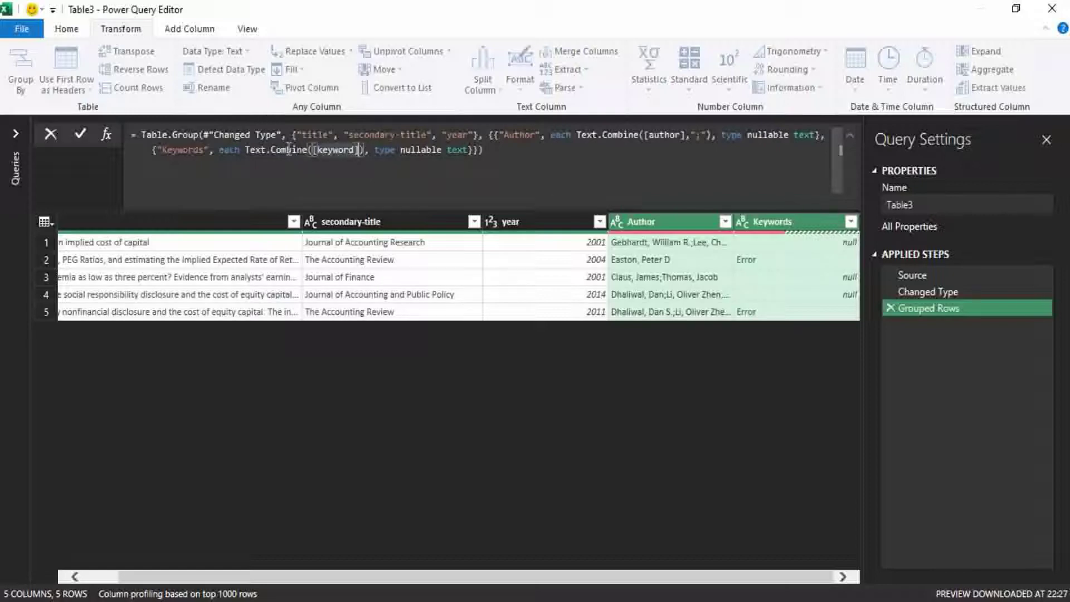
text(,)
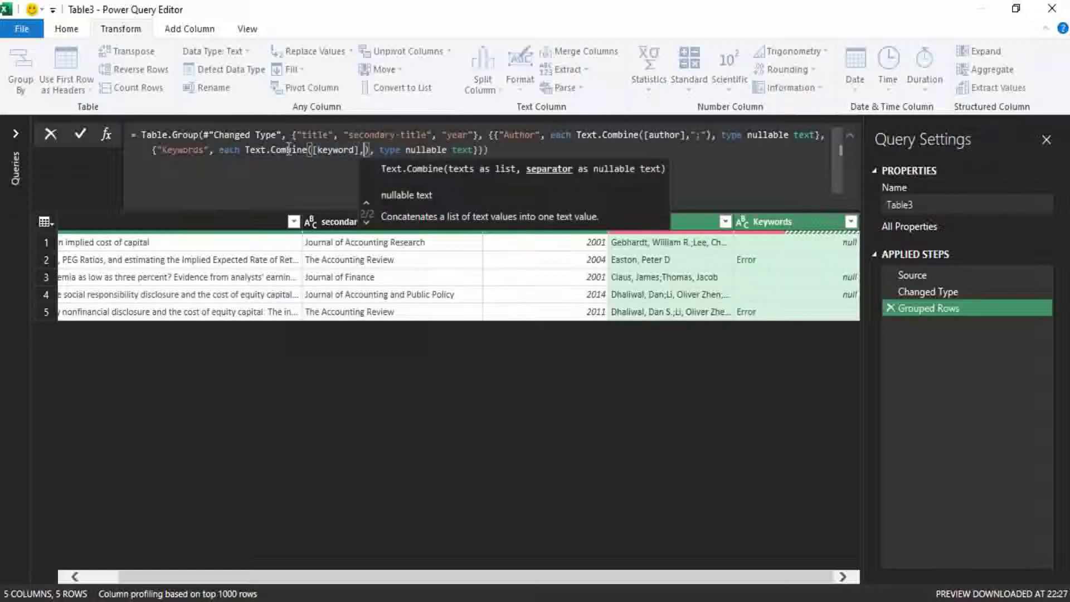
text("")
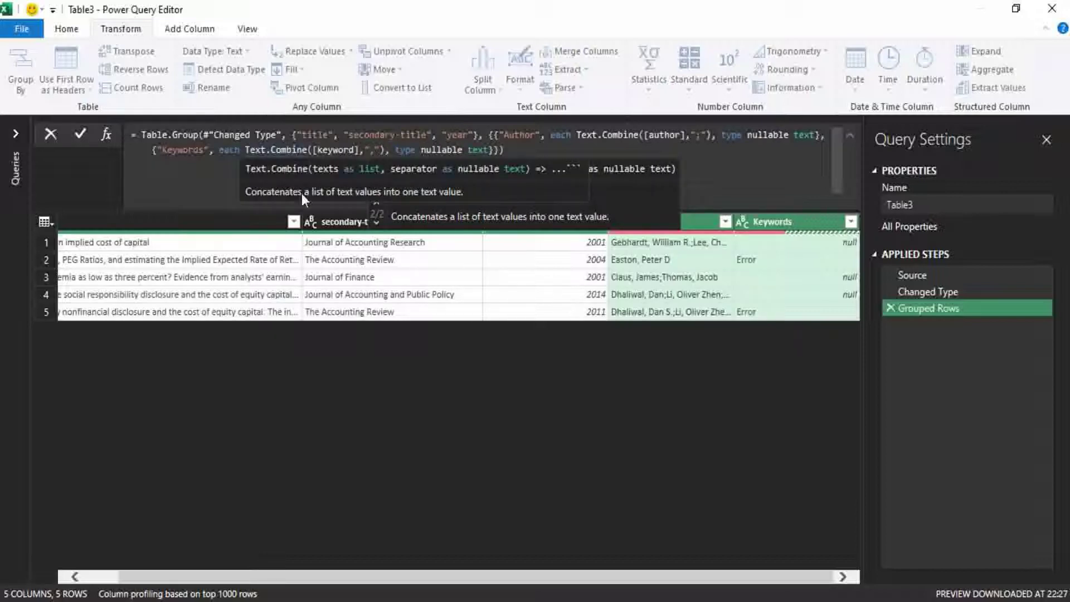
key(Return)
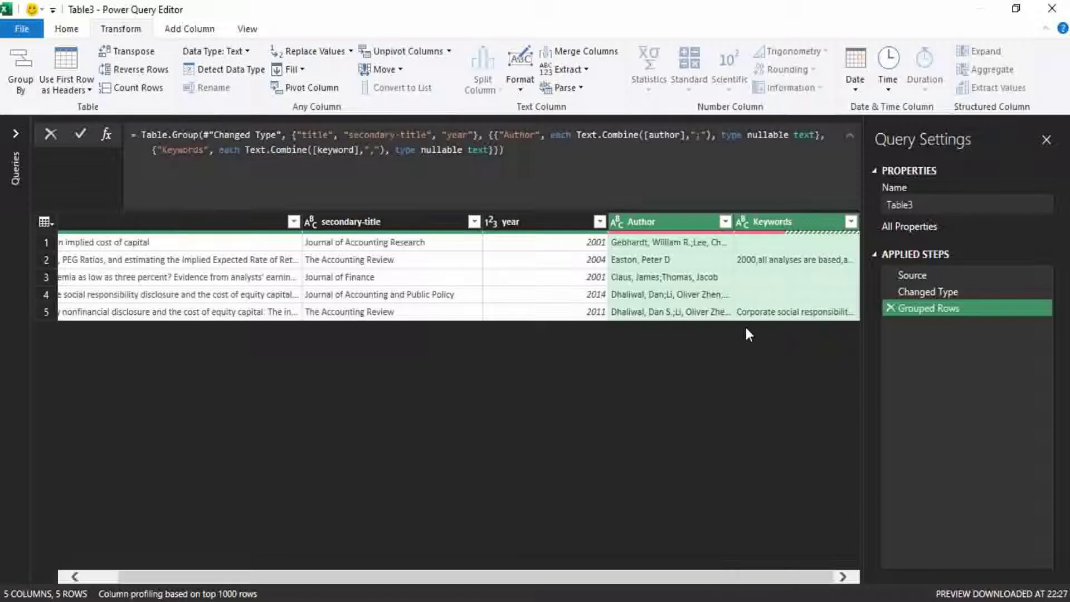
click(849, 136)
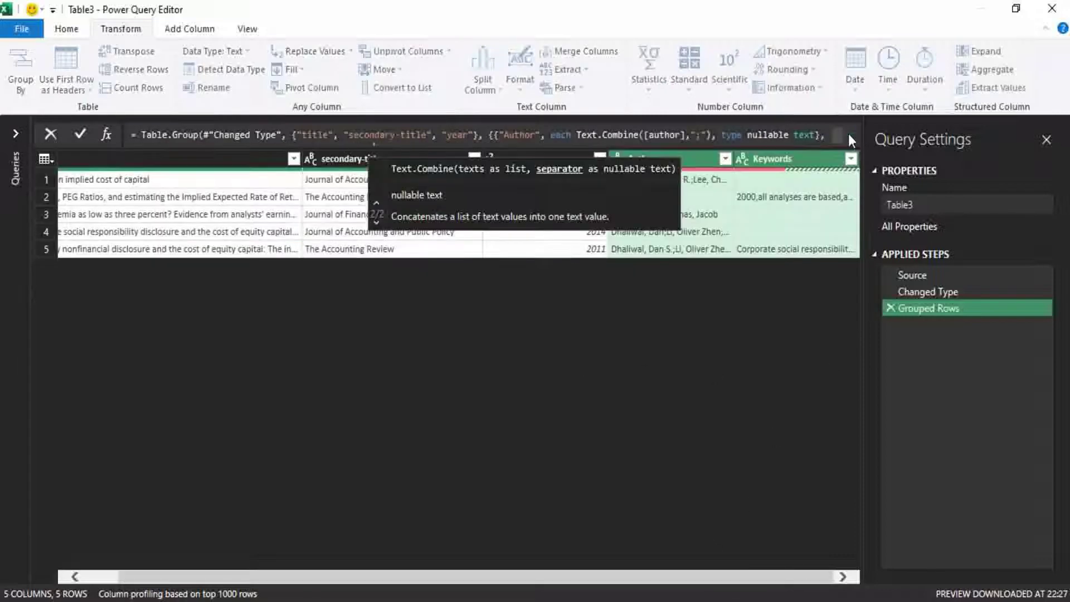
click(692, 325)
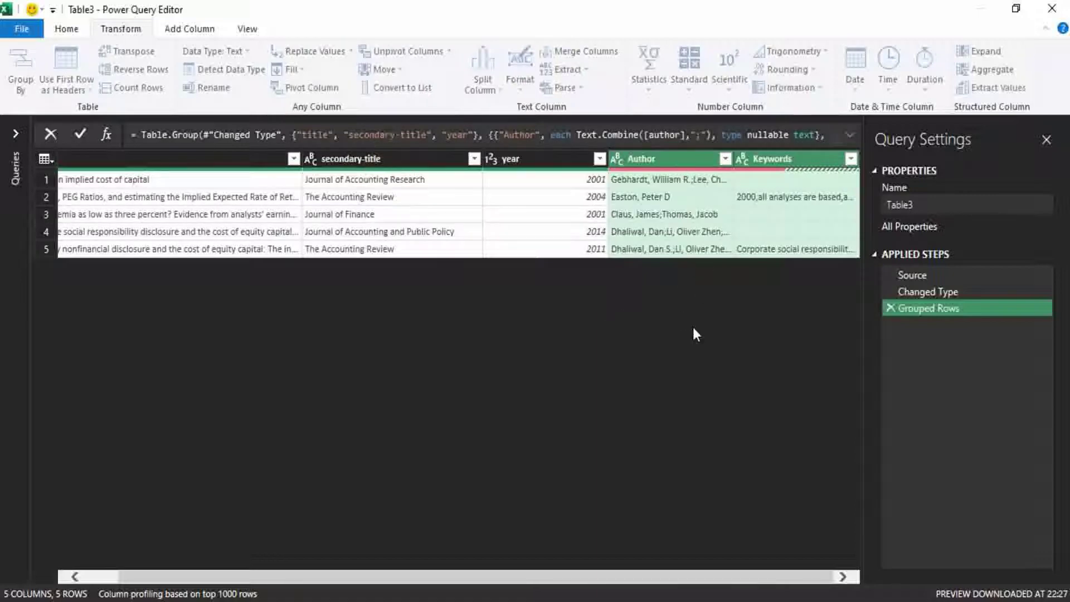
- Close the query editor, load the grouped query as a table in a new worksheet, and dismiss the queries list
click(73, 31)
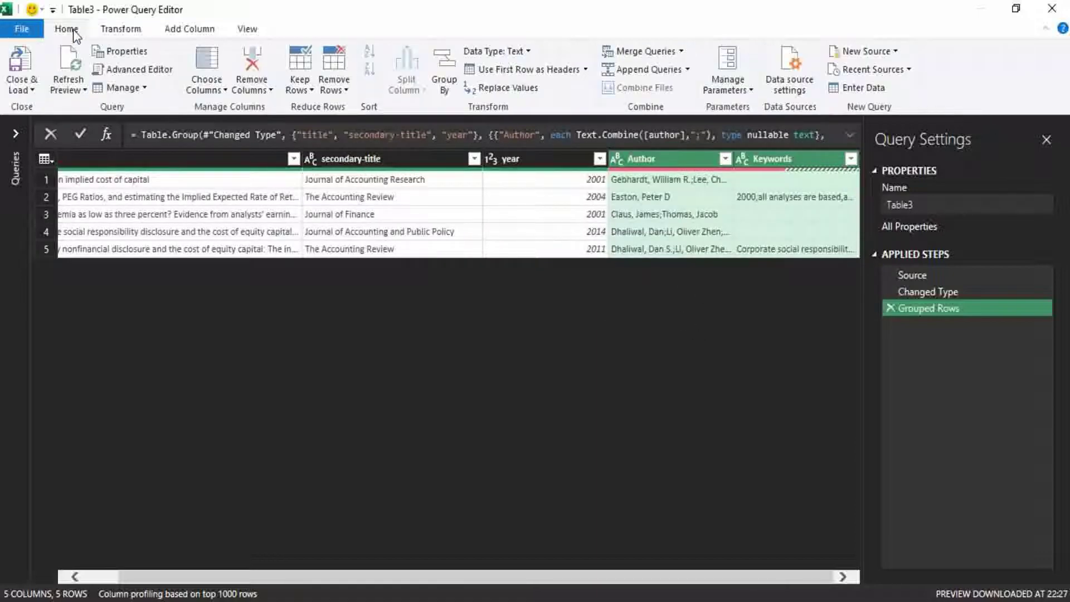
click(29, 91)
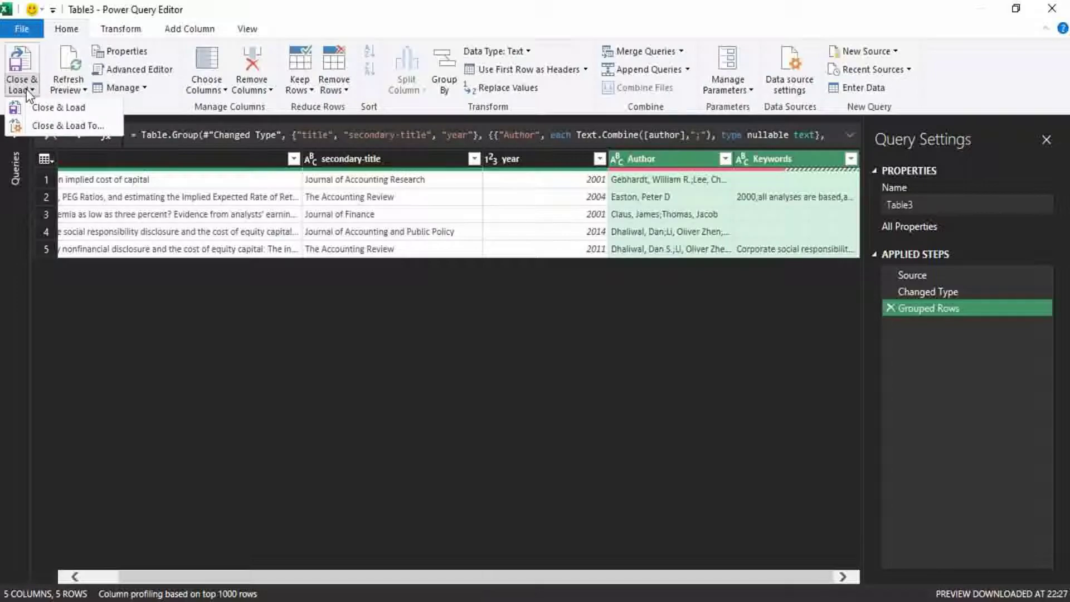
click(55, 127)
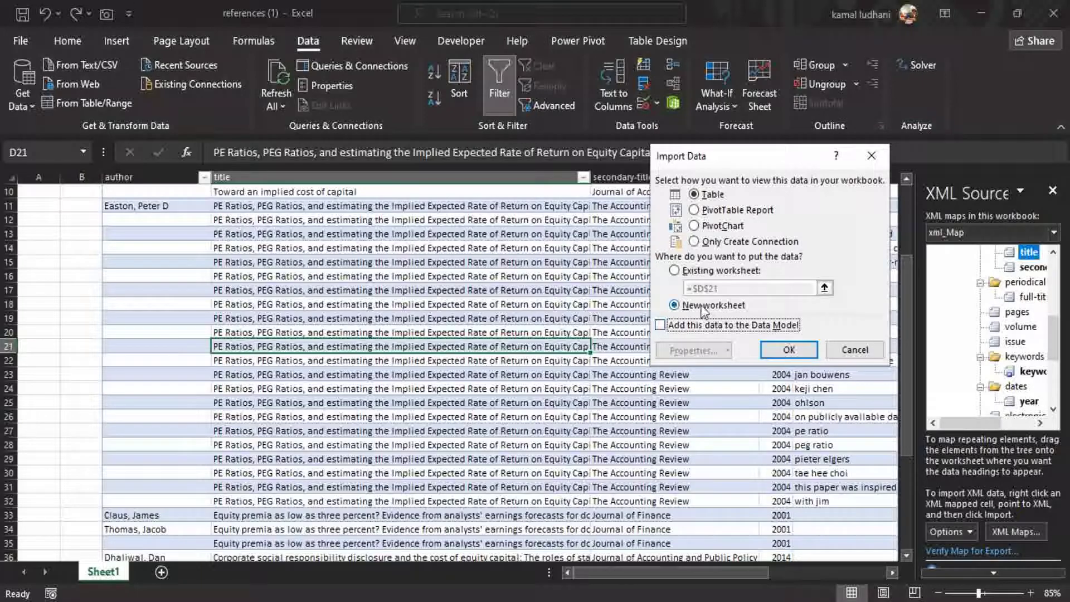
click(789, 351)
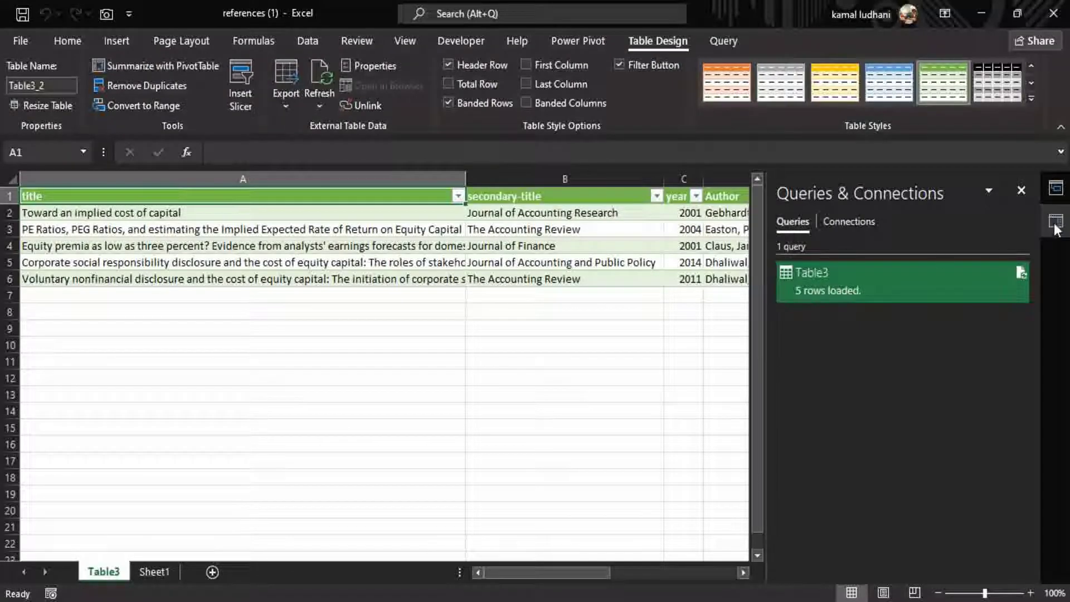
click(1021, 190)
drag(610, 572, 562, 567)
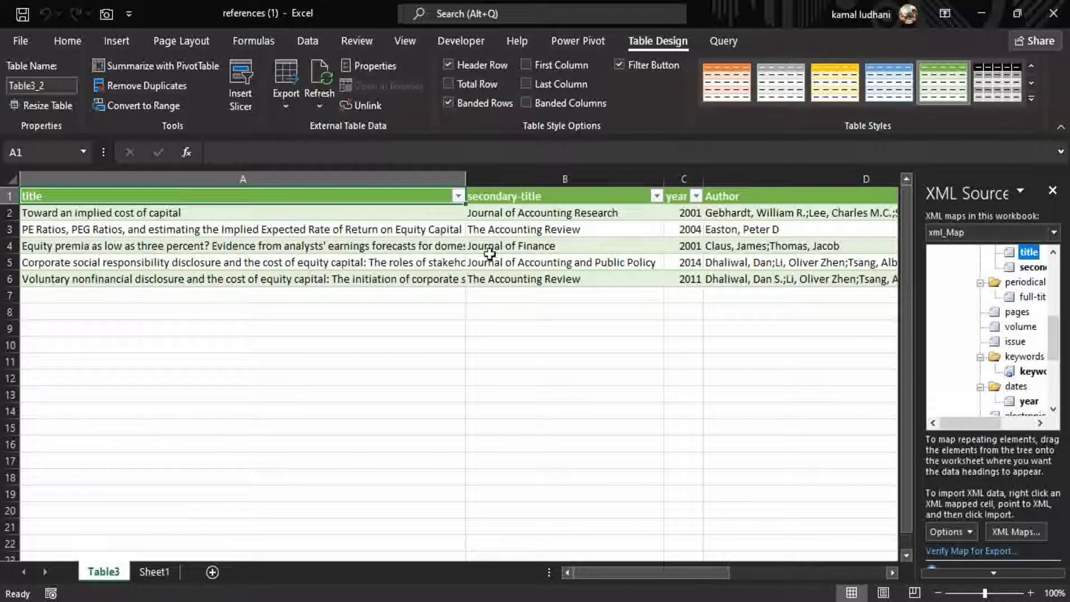
- Rename the secondary-title column header in the loaded table to Journal Name
click(546, 202)
double_click(545, 201)
drag(546, 201, 469, 195)
text(Pu)
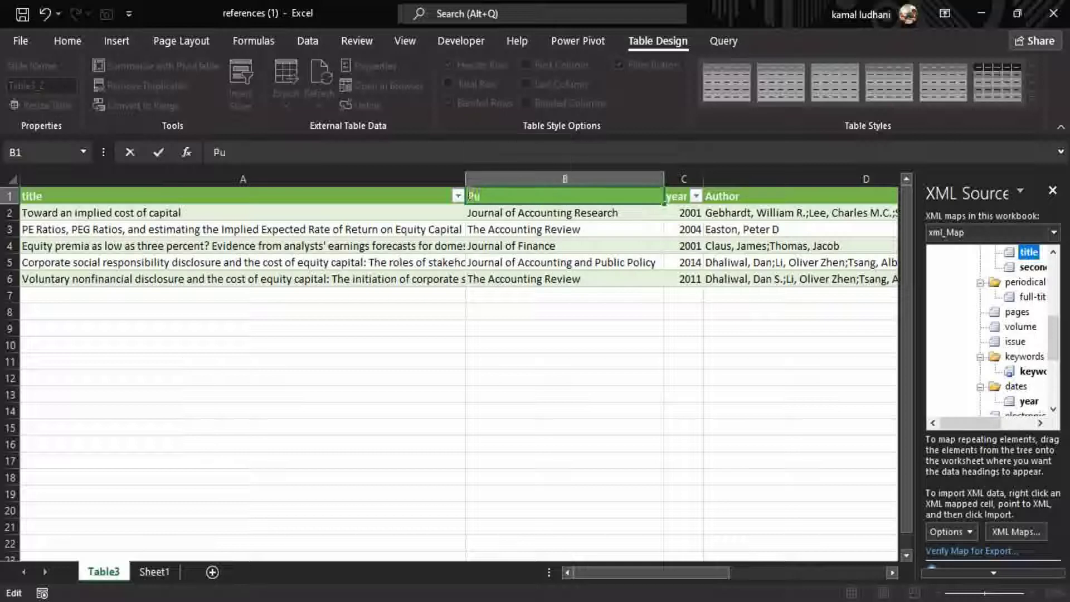
key(BackSpace)
key(BackSpace)
text(Journal Name)
key(Return)
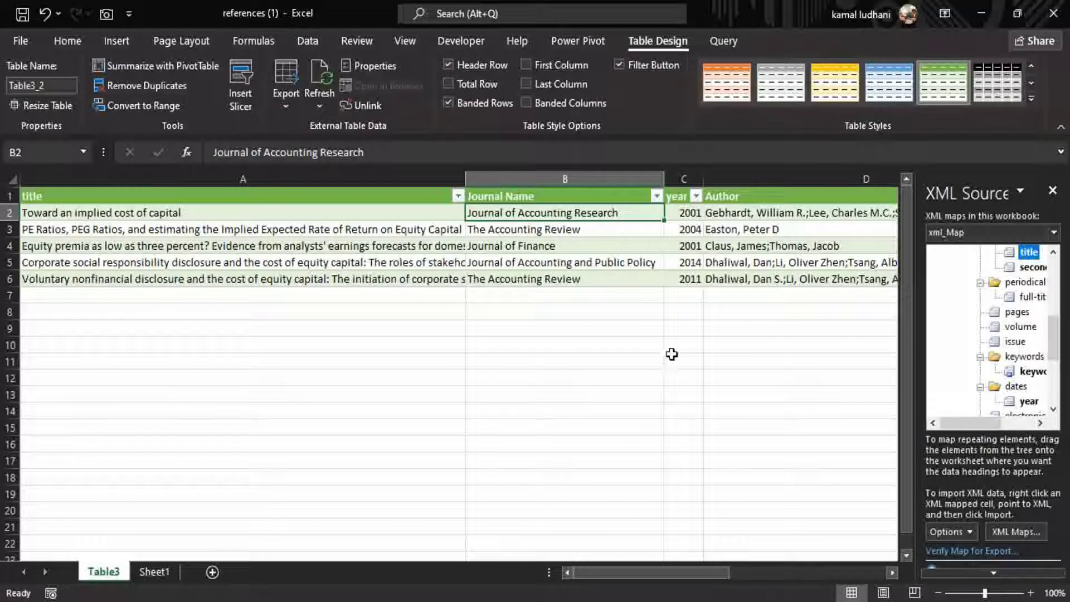
- Review the combined authors and keywords of each article in the loaded table
drag(679, 577, 716, 578)
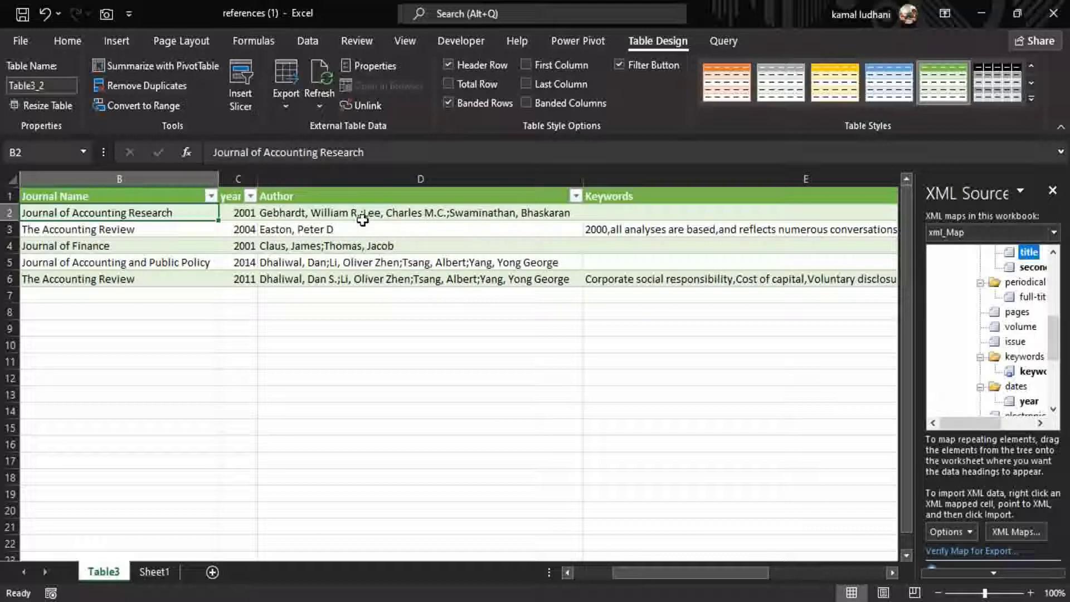
drag(663, 572, 704, 571)
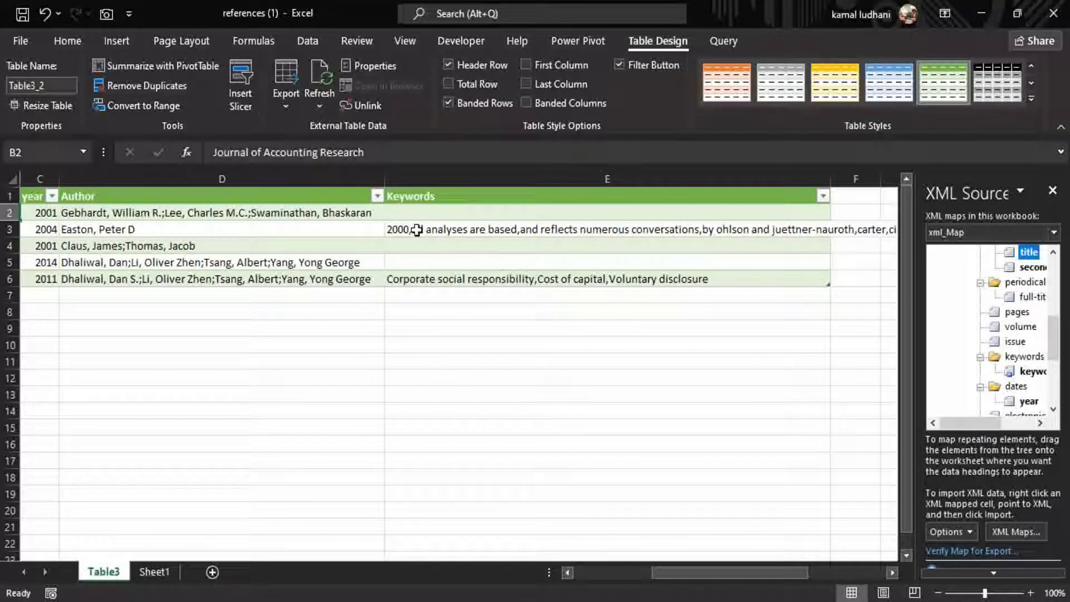
drag(672, 572, 540, 565)
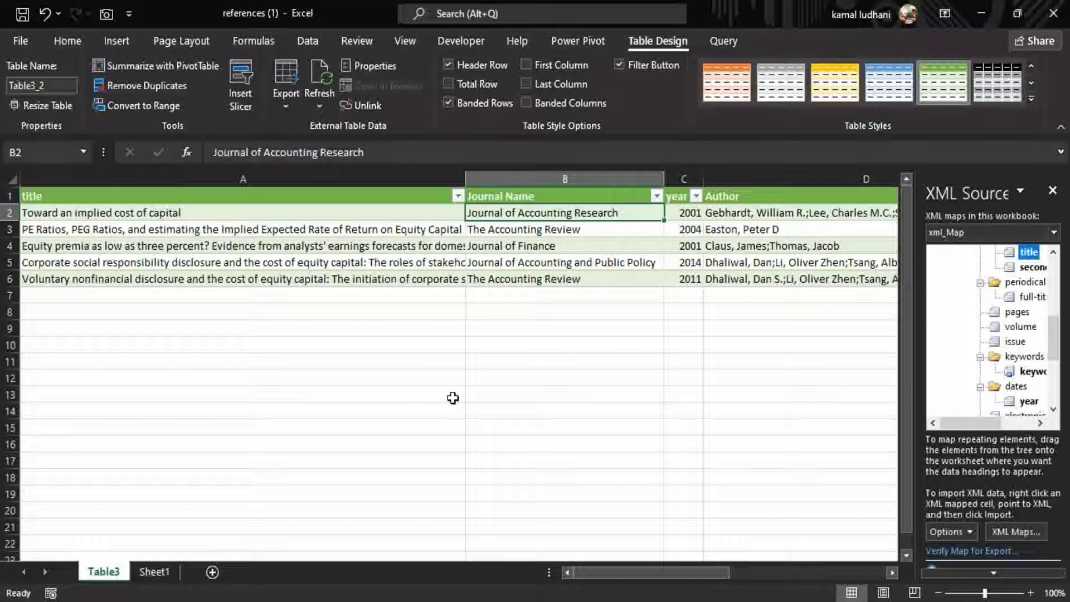
- Delete the xml_Map XML map from the workbook, confirm the removal, and dismiss the XML source view
scroll(453, 397, right, 2)
click(489, 330)
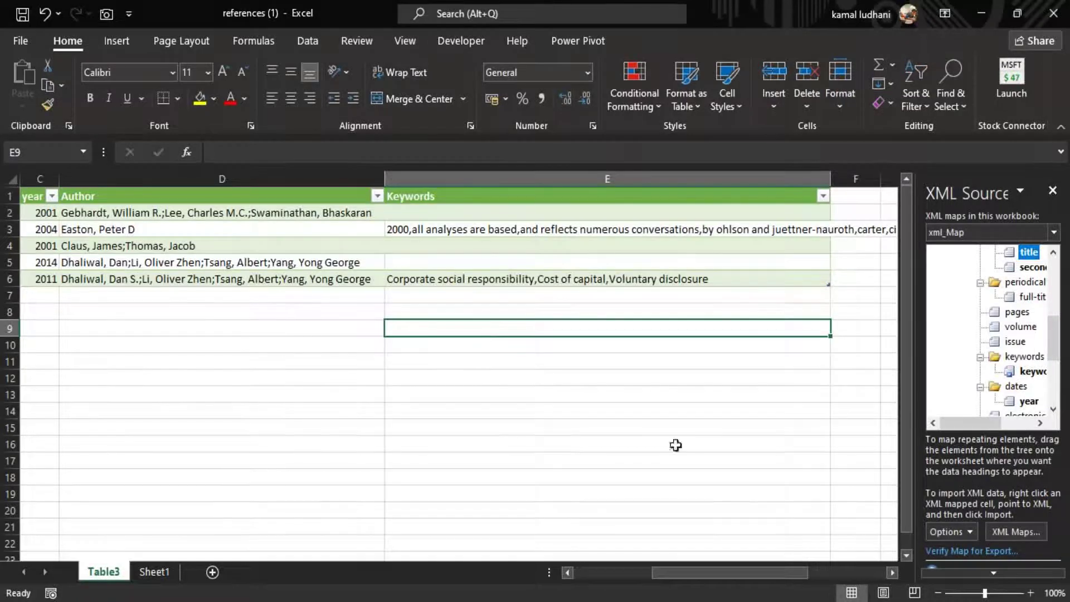
drag(978, 420, 1014, 419)
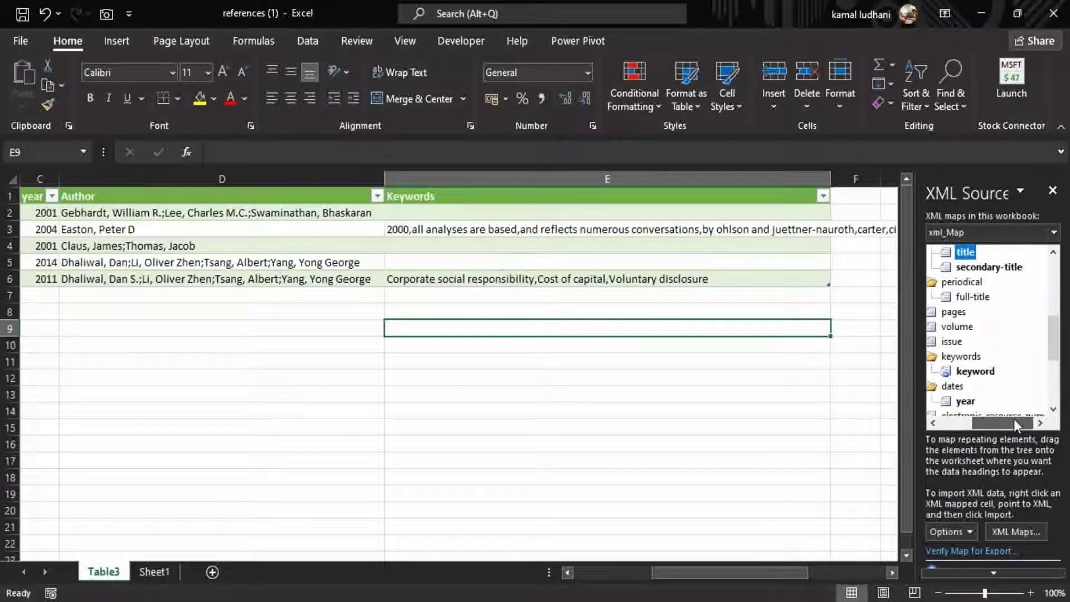
click(1013, 532)
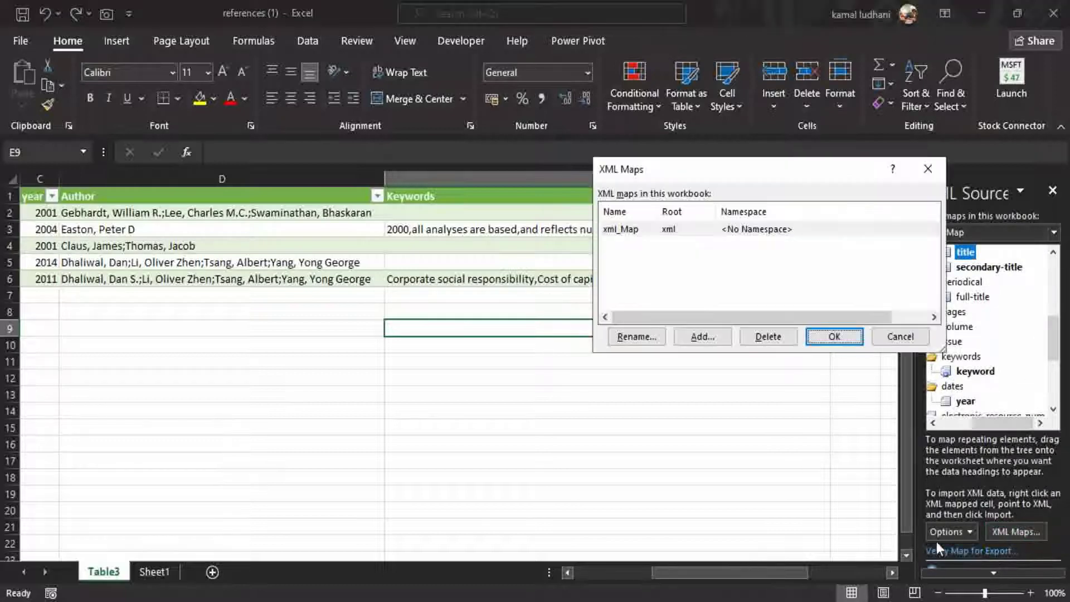
click(649, 230)
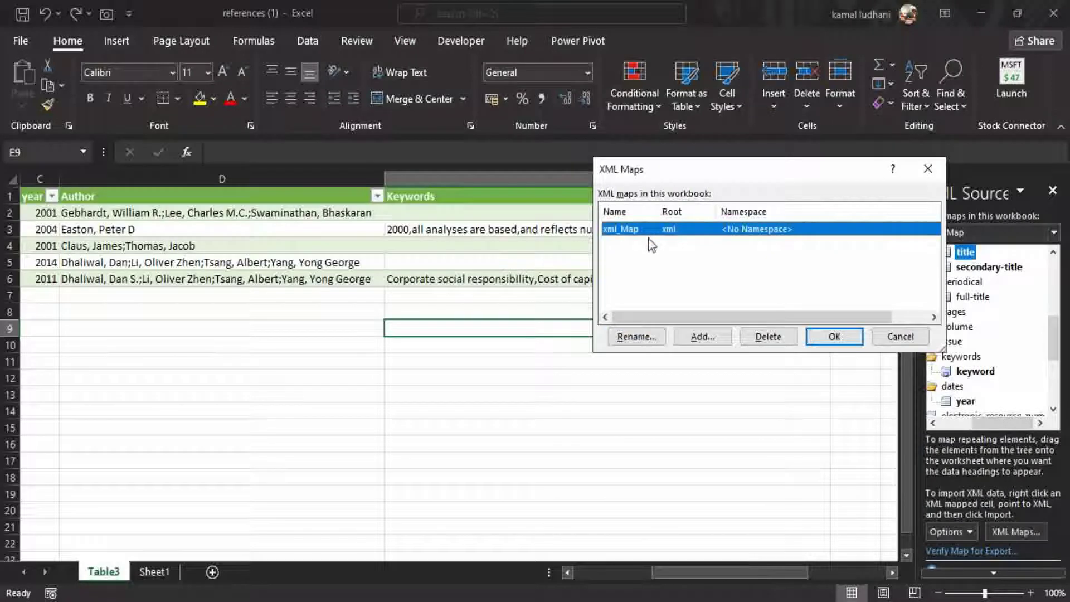
click(767, 336)
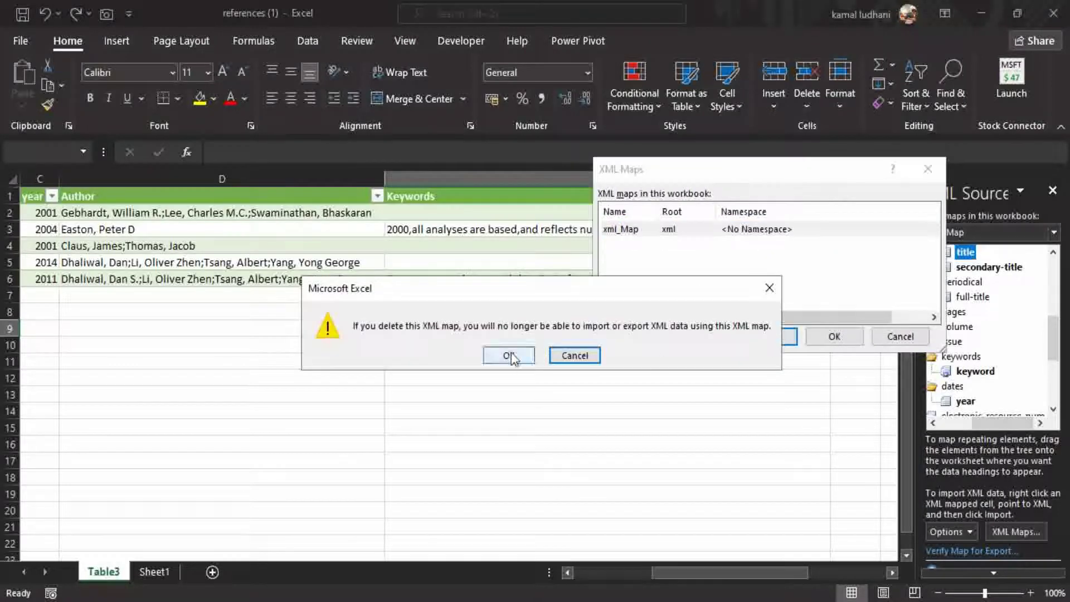
click(510, 355)
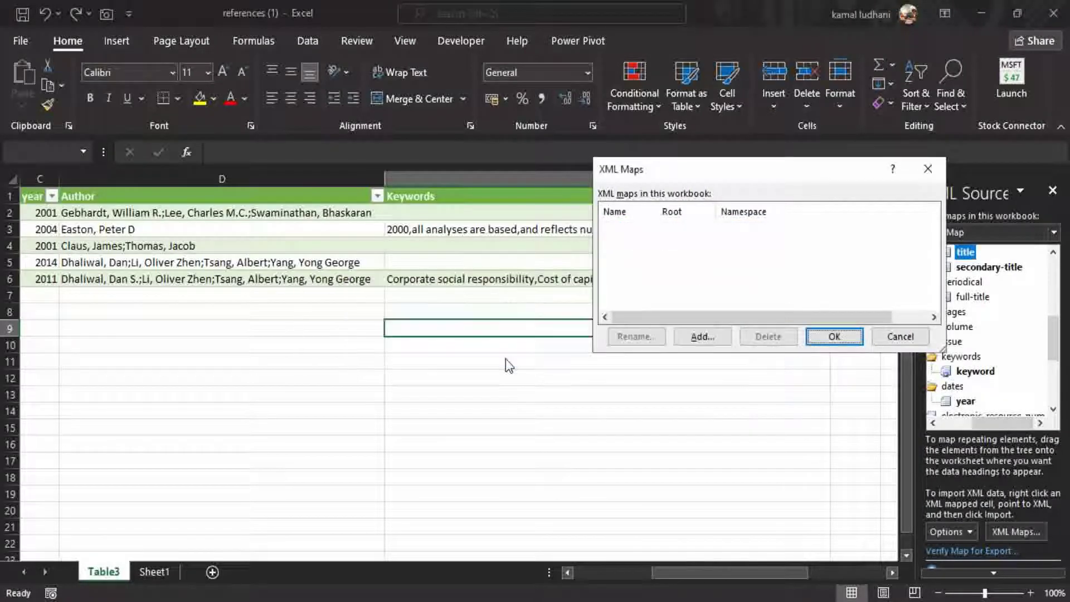
click(833, 336)
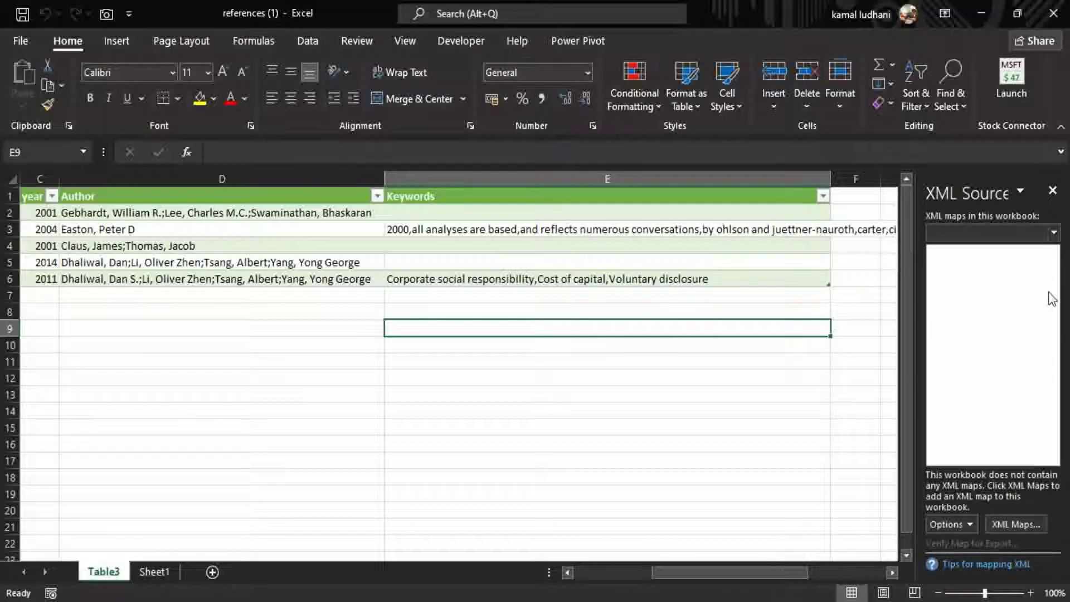
click(1052, 190)
drag(779, 570, 653, 563)
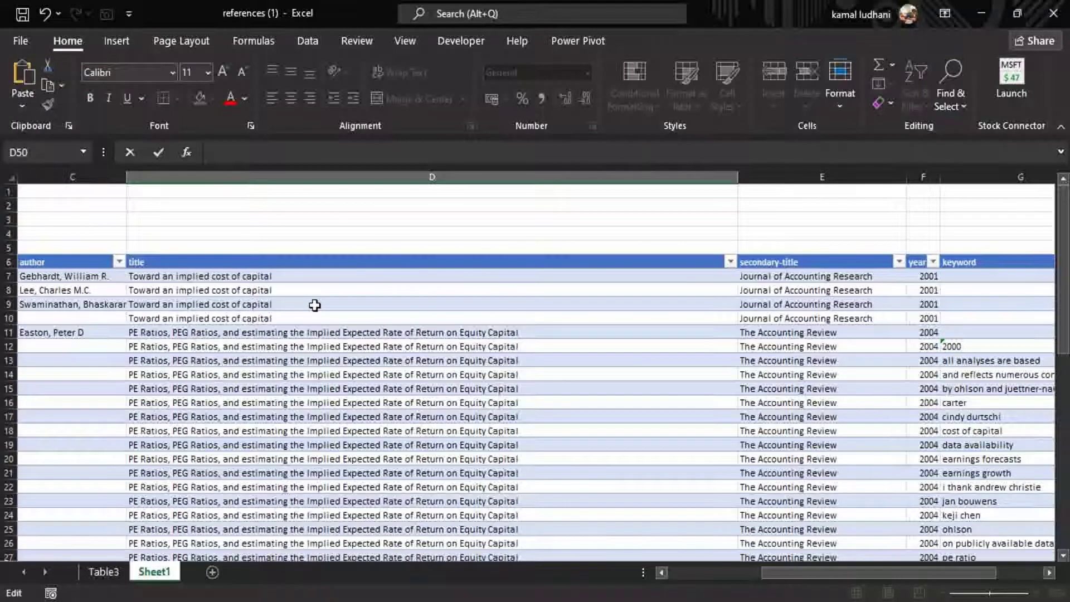
- Start a UNIQUE formula in cell D50 of Sheet1, beneath the title column
scroll(314, 304, down, 12)
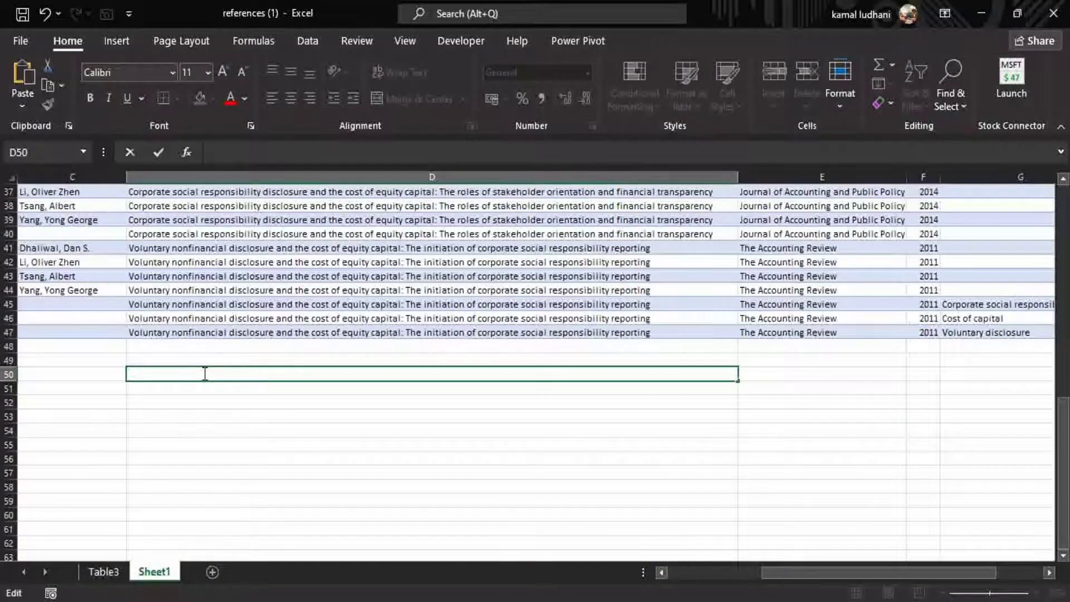
text(=Uni)
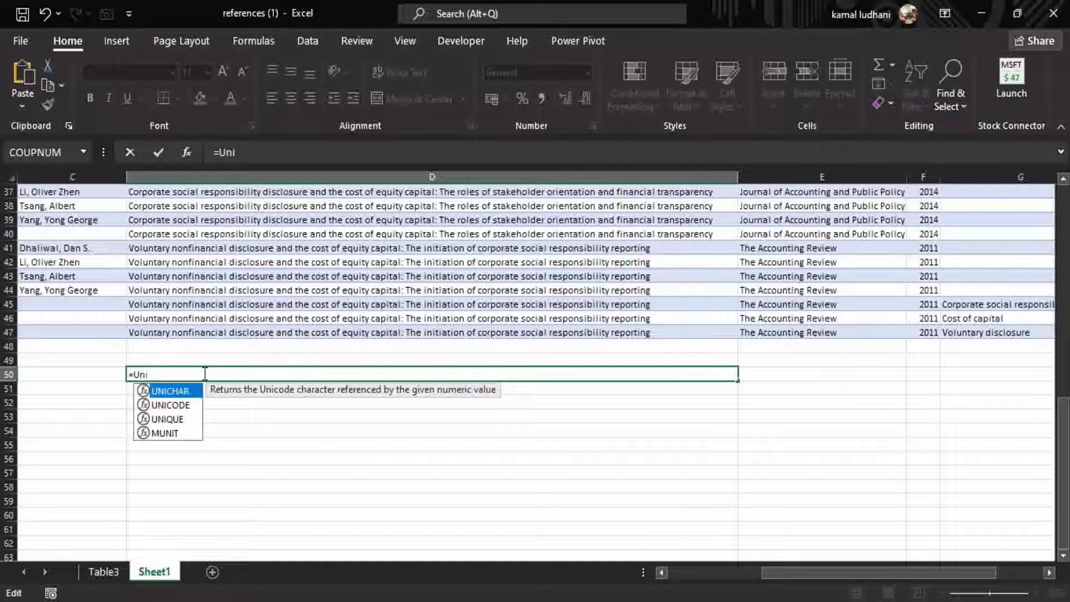
text(q)
key(Tab)
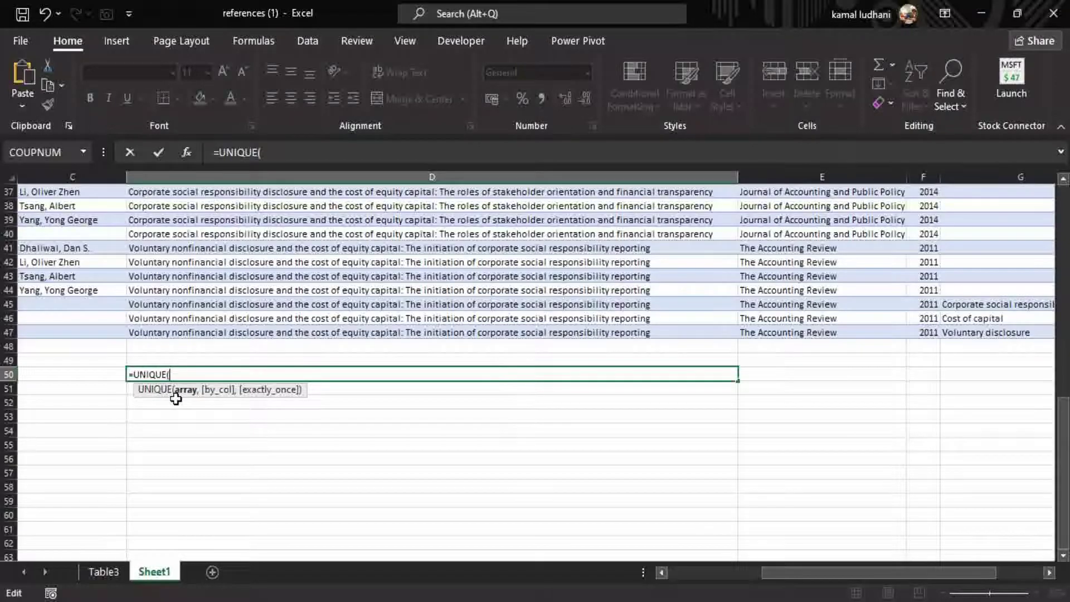
- Set the UNIQUE formula's array to all article titles as the absolute range $D$7:$D$47
scroll(270, 337, up, 10)
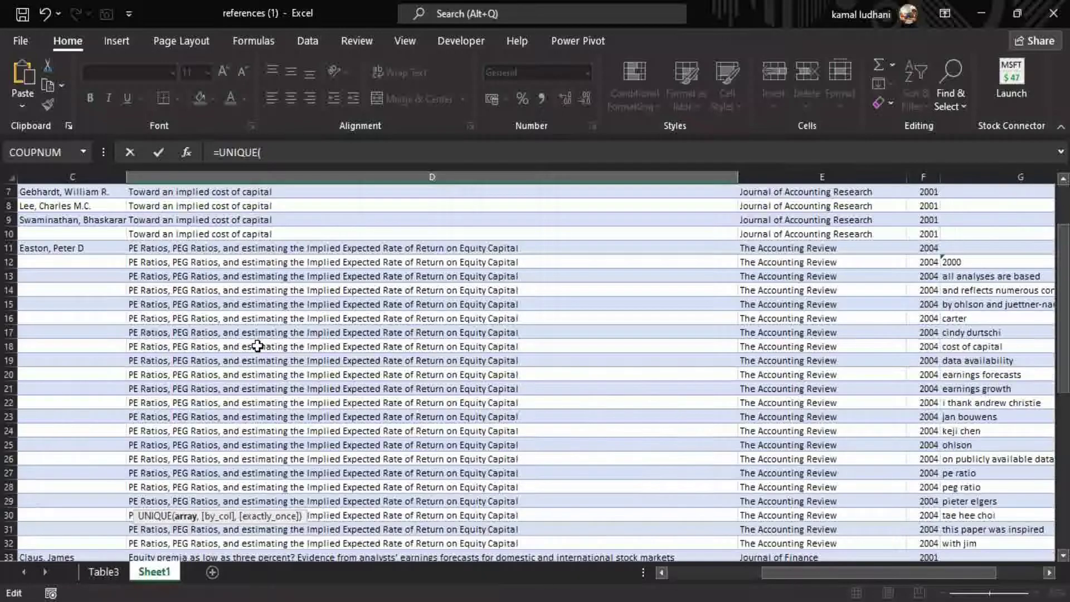
scroll(257, 346, up, 2)
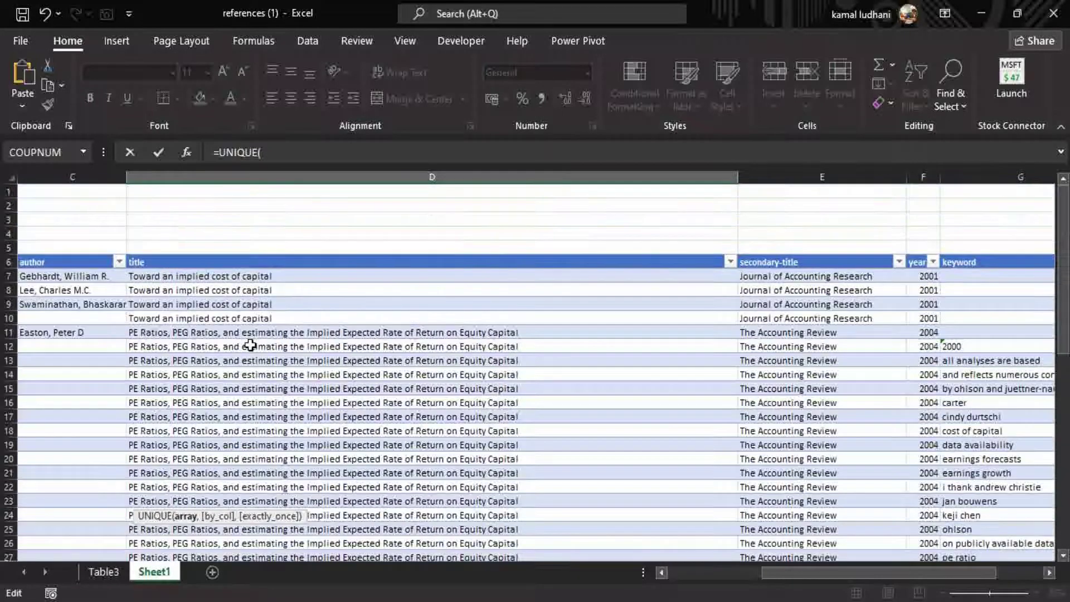
click(176, 276)
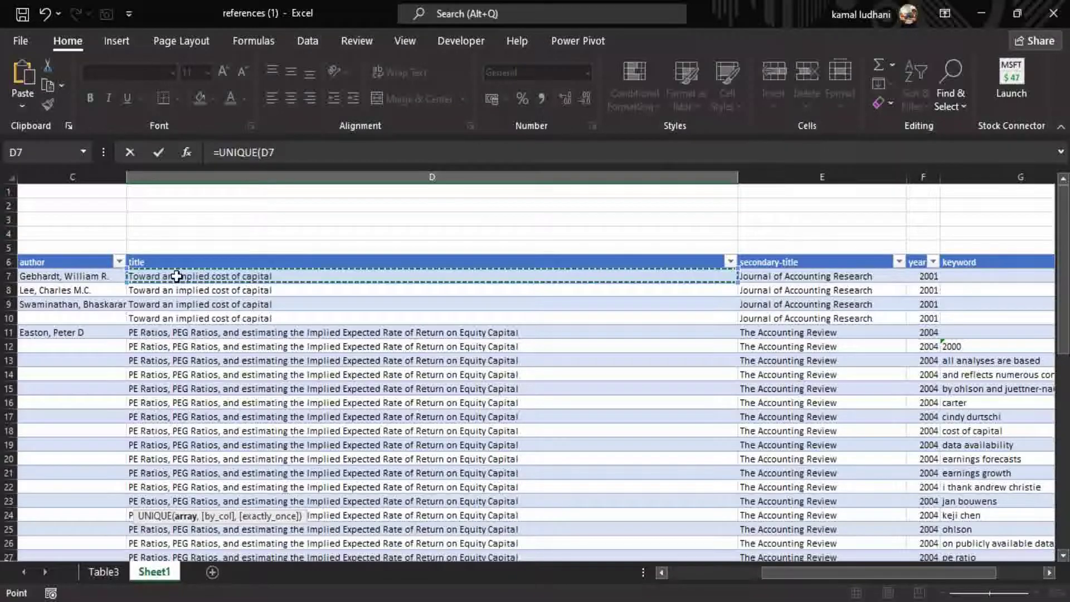
scroll(176, 276, down, 13)
click(239, 291)
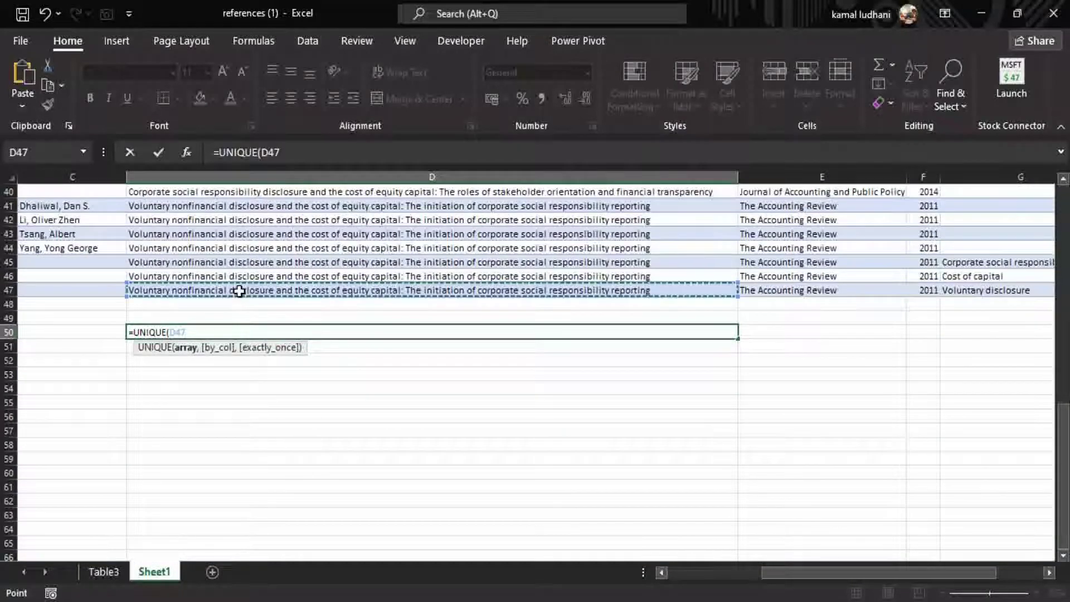
click(225, 329)
key(BackSpace)
key(BackSpace)
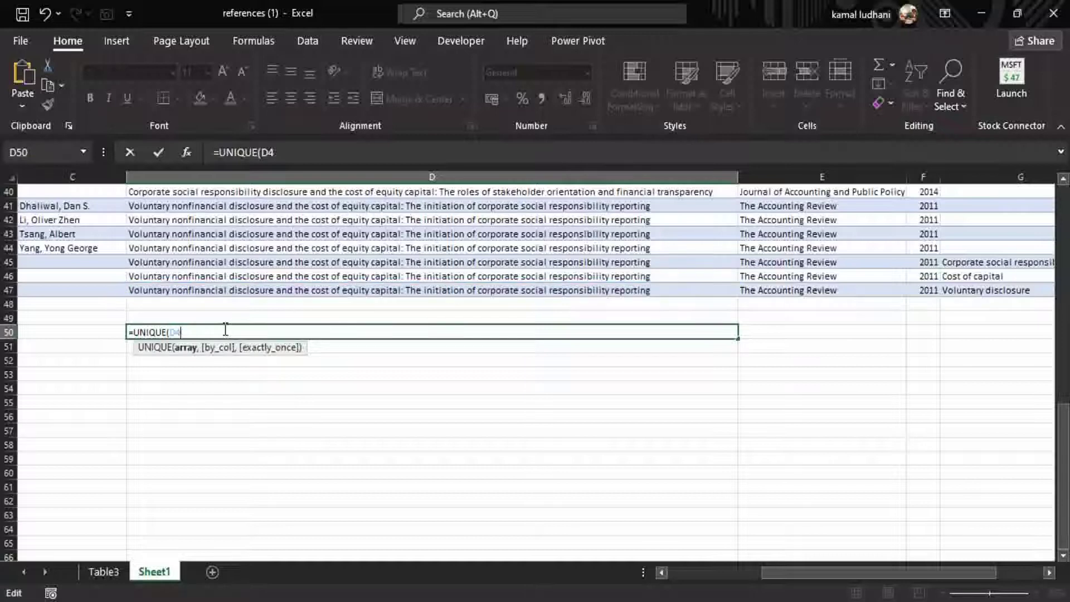
text(7:D)
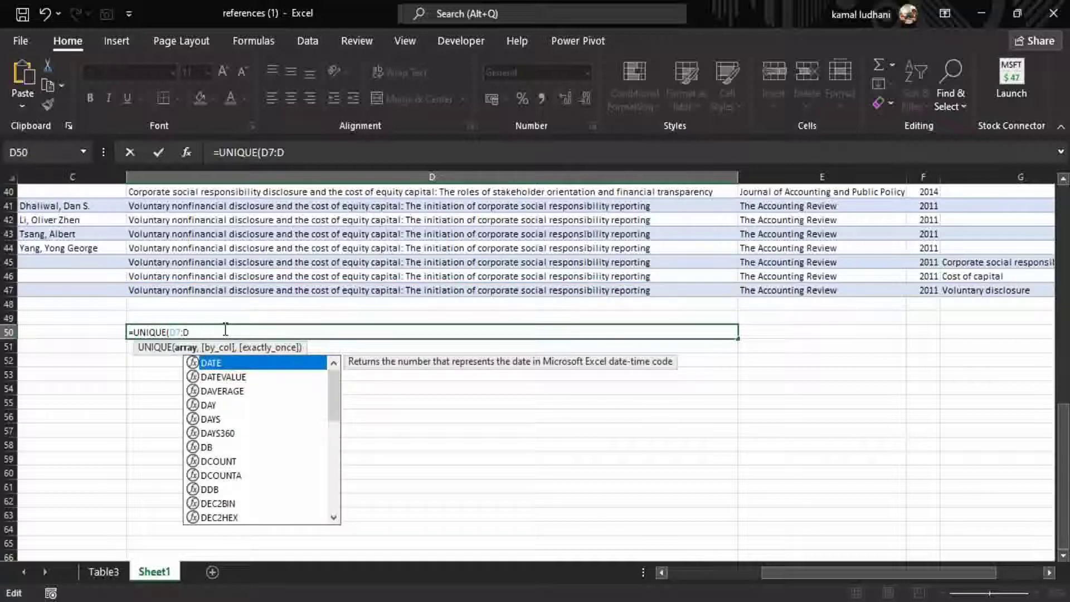
text(47)
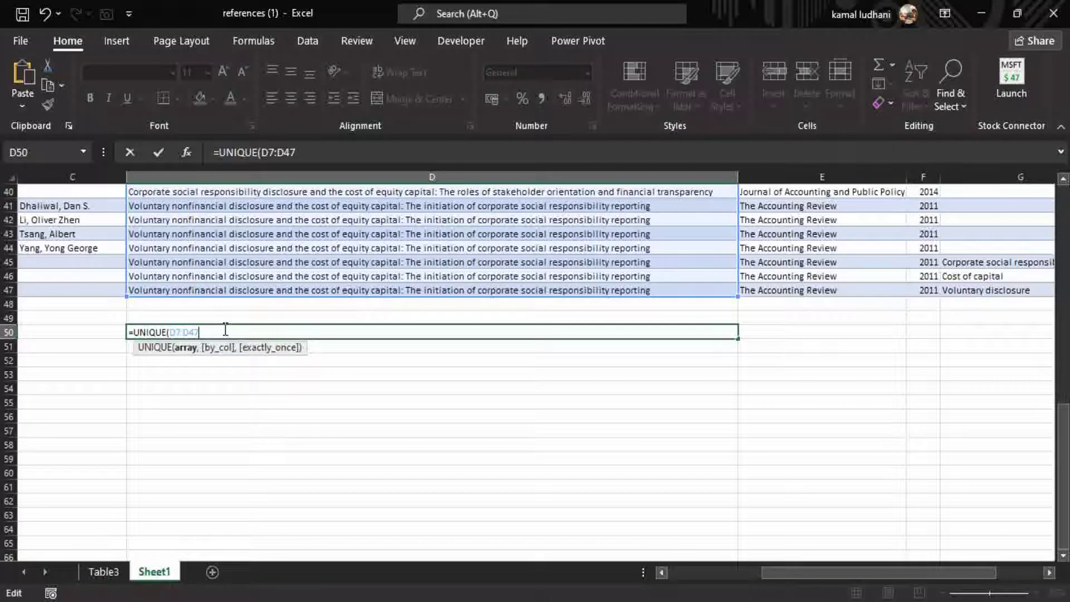
drag(215, 333, 171, 326)
key(F4)
click(230, 332)
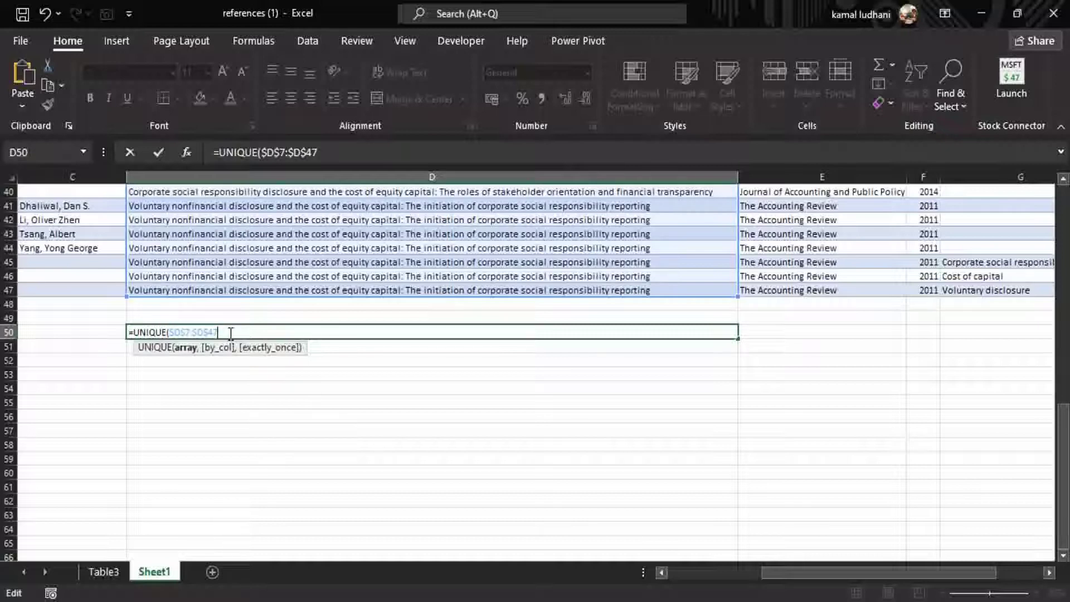
- Set both the by_col and exactly_once arguments of UNIQUE to FALSE and enter the completed formula in D50
text(,)
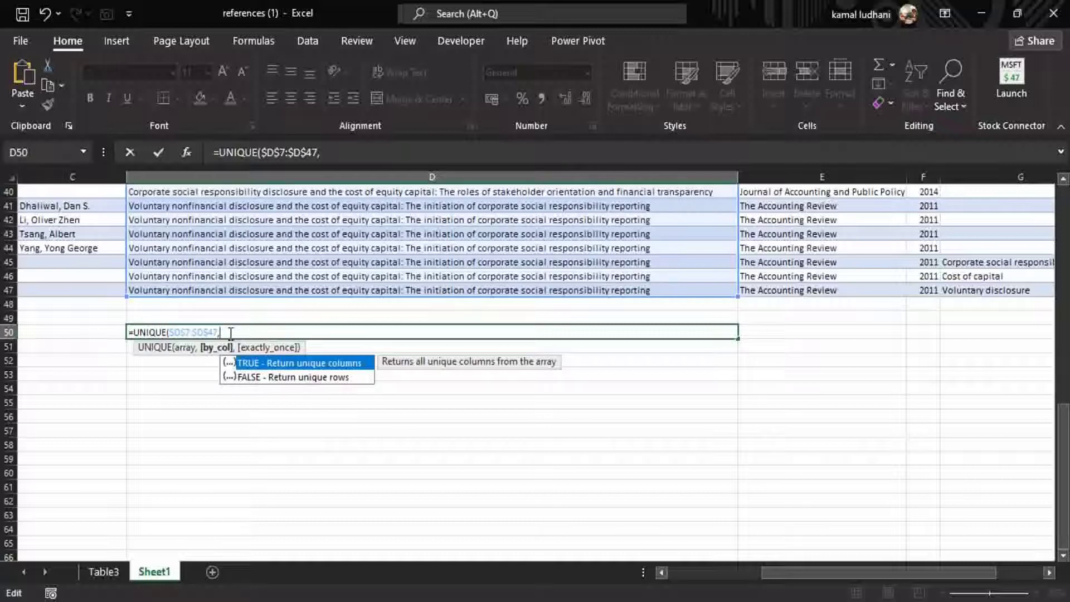
text(False)
key(Down)
key(Tab)
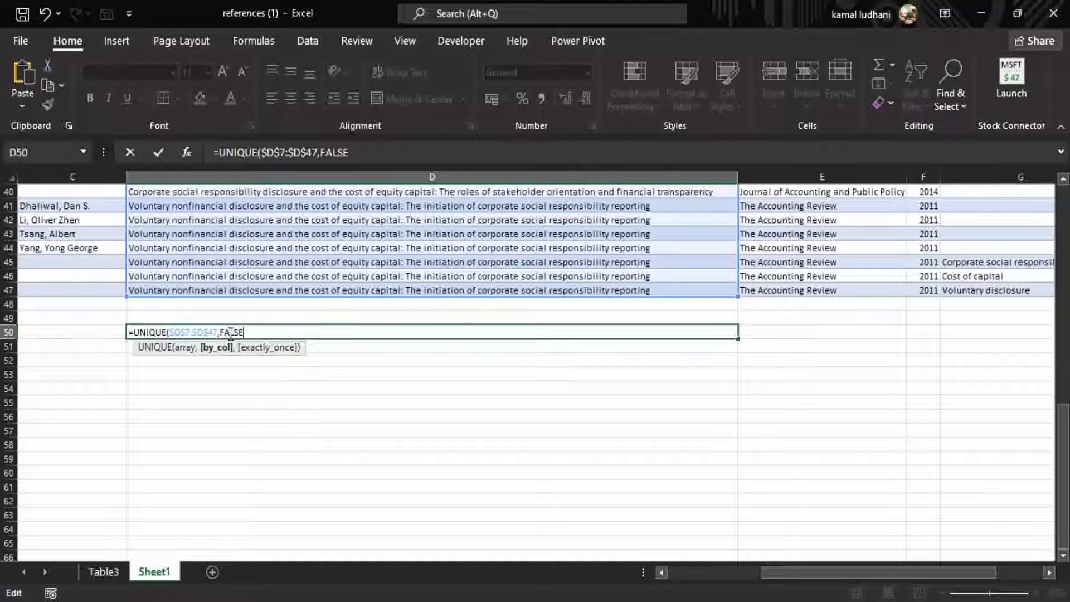
text(,False)
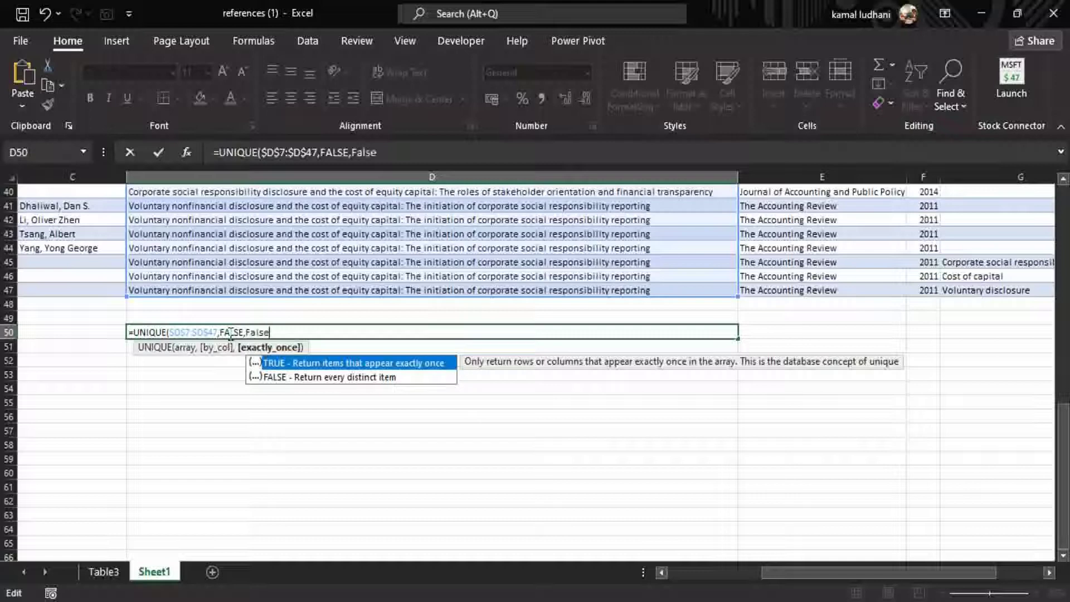
key(Down)
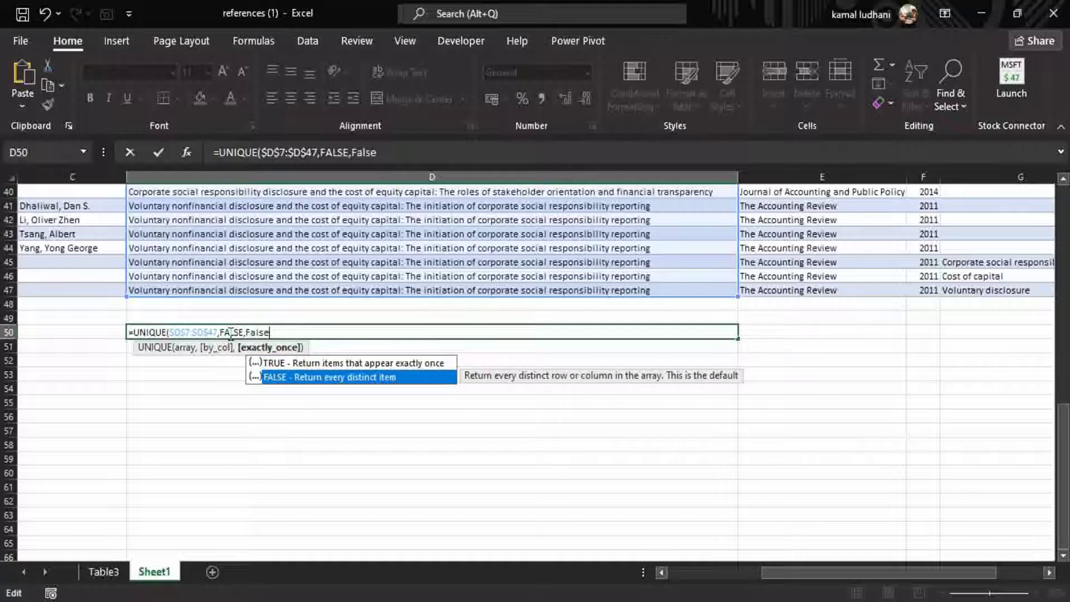
key(Tab)
text())
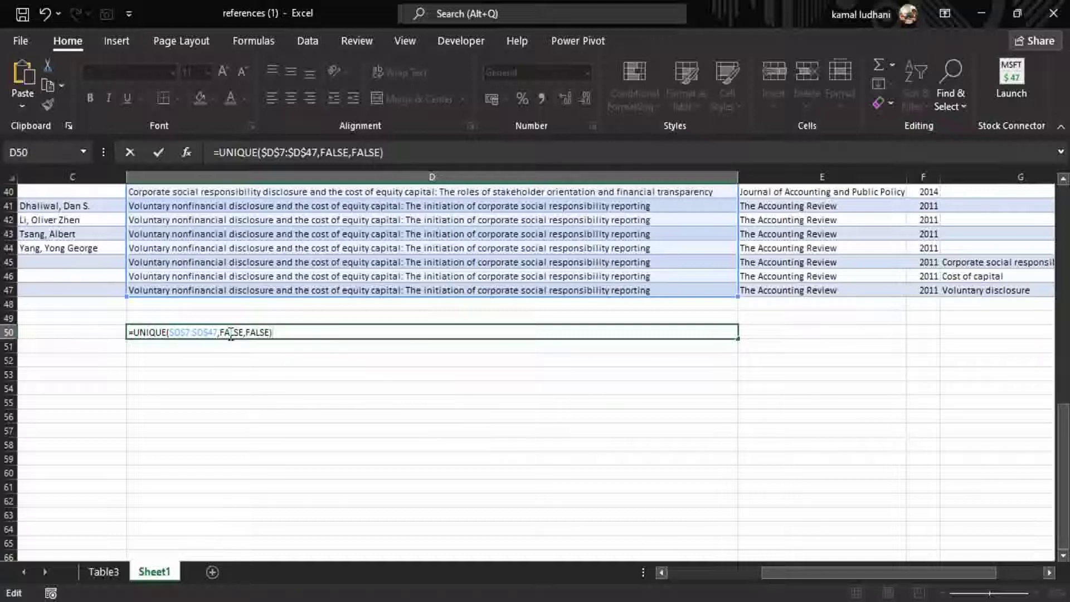
key(Return)
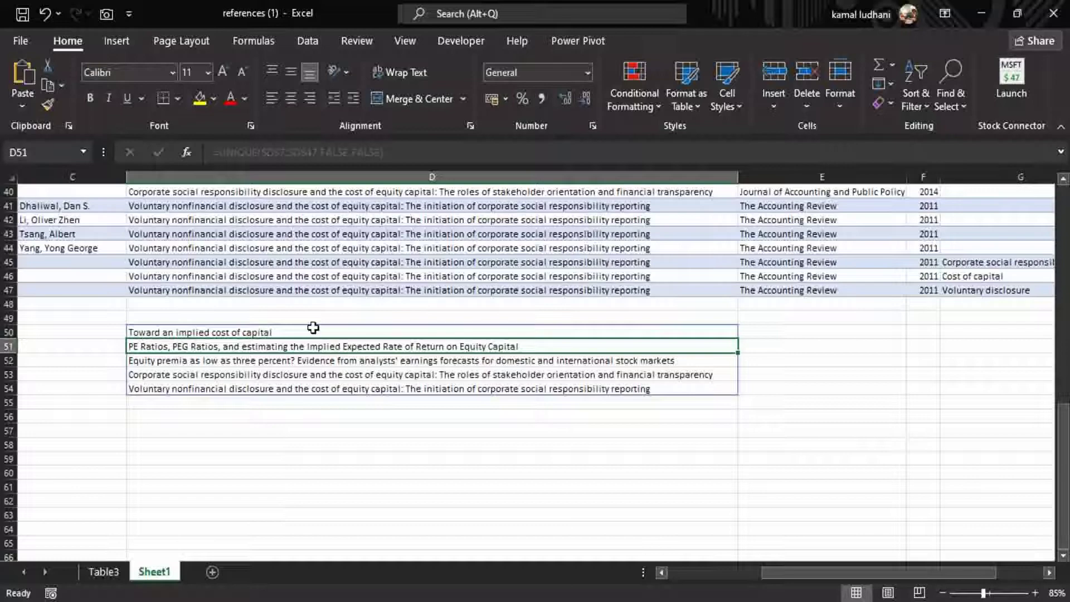
scroll(315, 332, up, 5)
scroll(312, 321, down, 6)
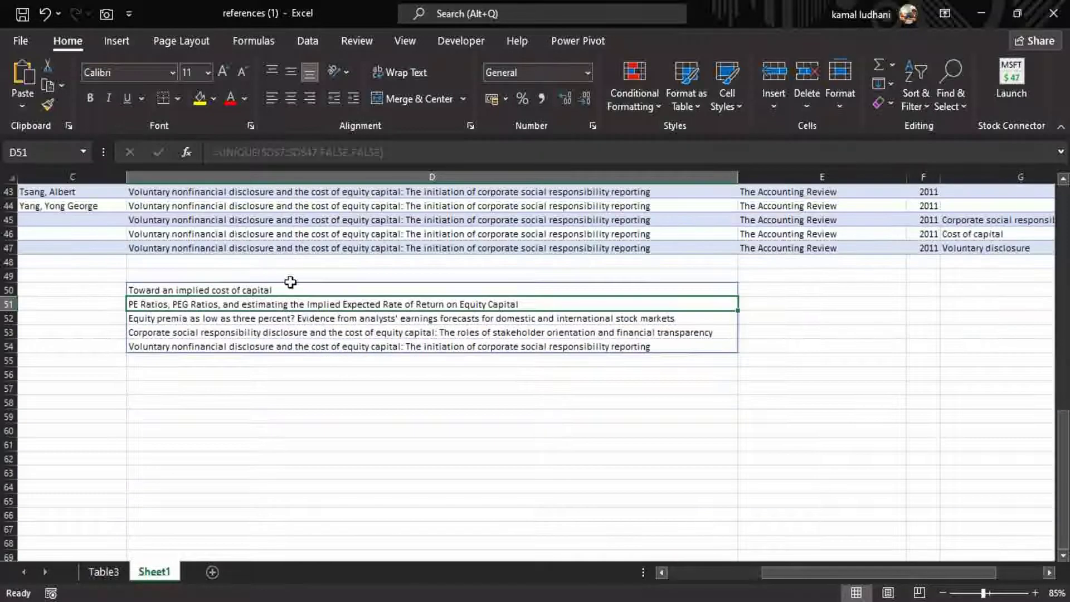
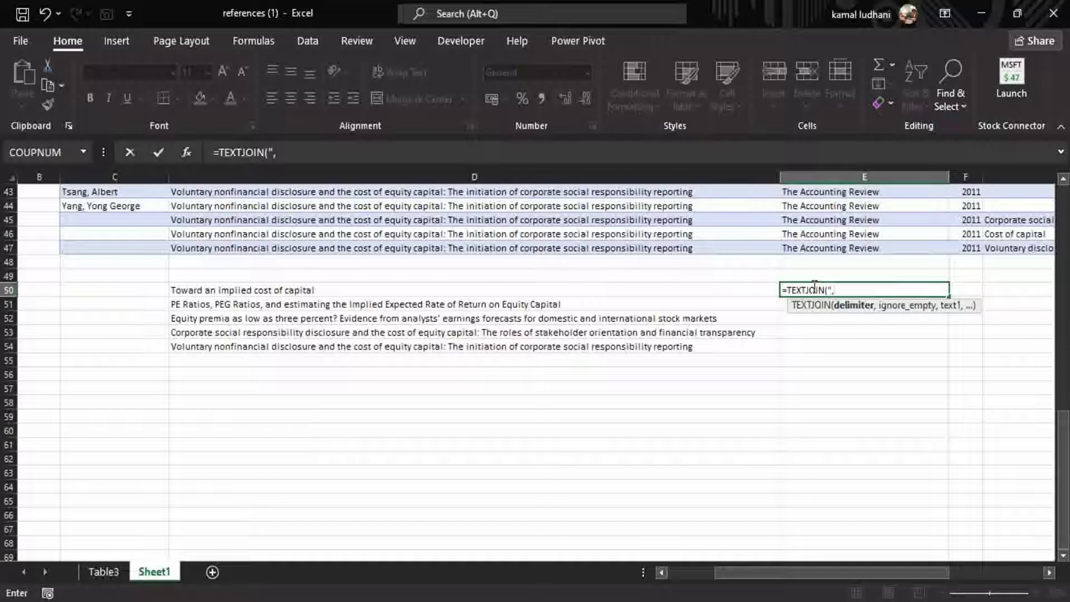
- Give the TEXTJOIN formula in E50 a "," delimiter, set ignore_empty to TRUE, and open a nested IF for its text
text(,)
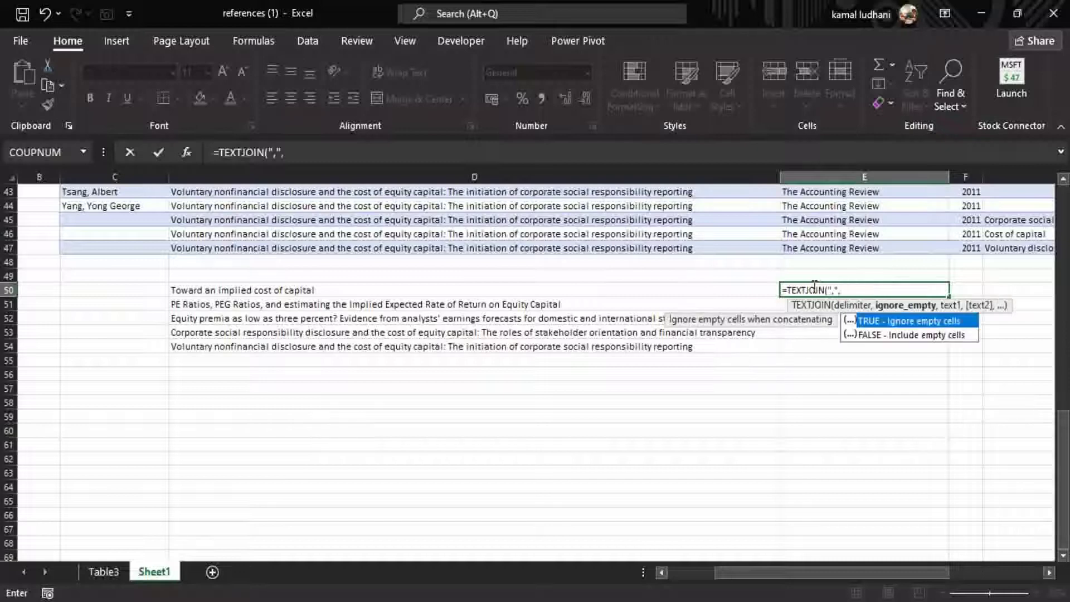
text(TRUE)
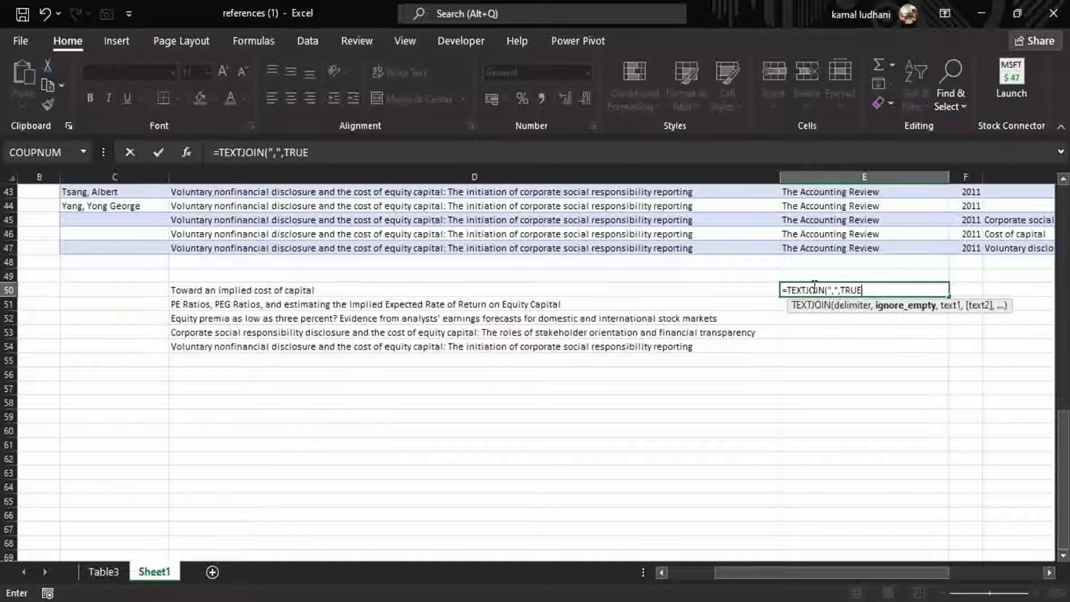
text(,)
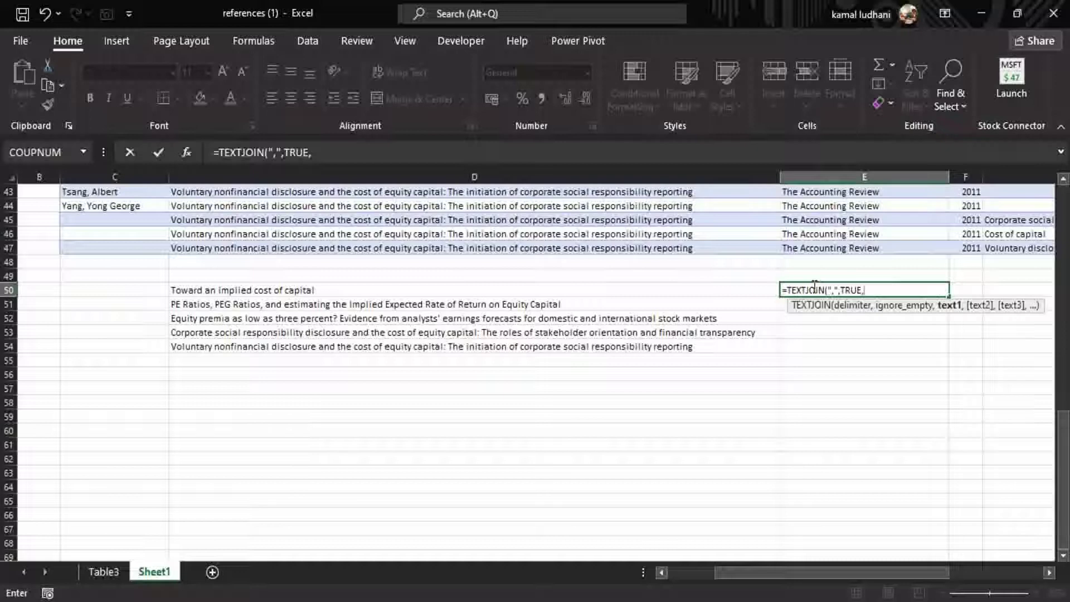
text(IF)
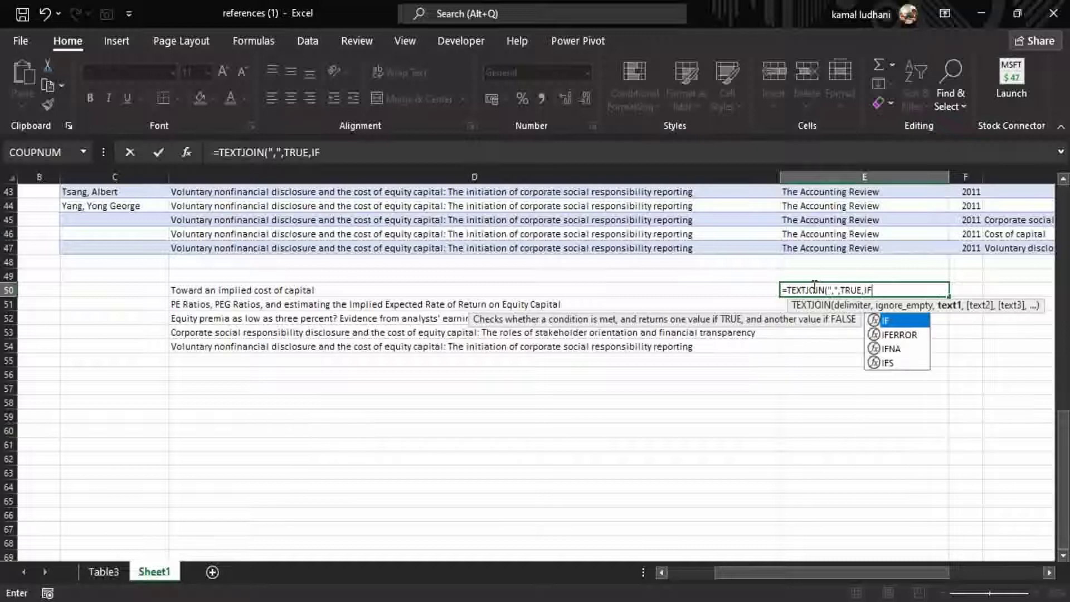
text(()
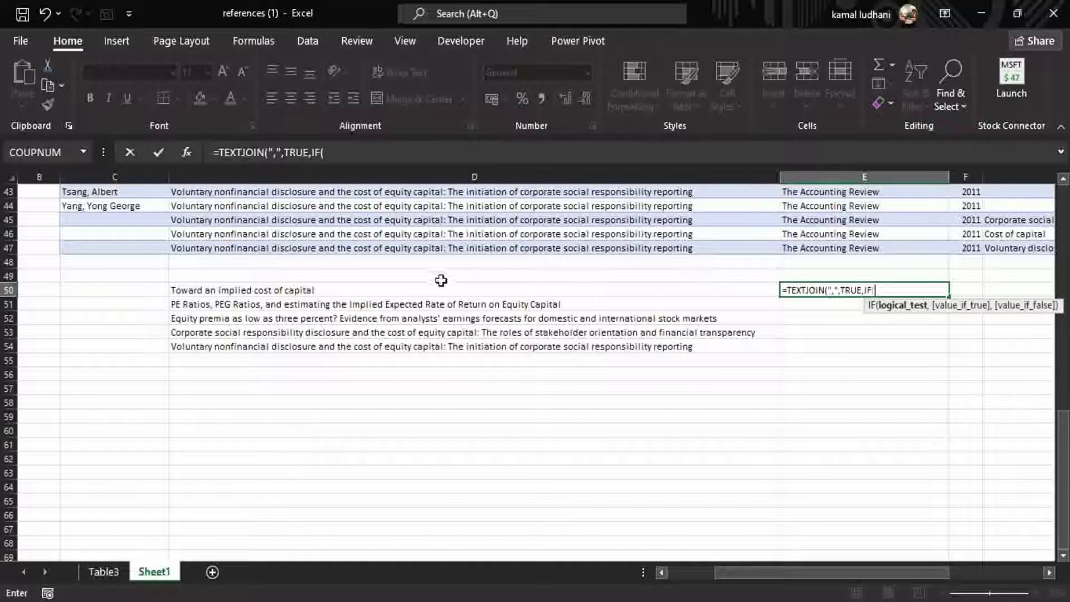
- Set the nested IF's logical test in E50 to compare D50 with the absolute title range $D$7:$D$47
click(421, 291)
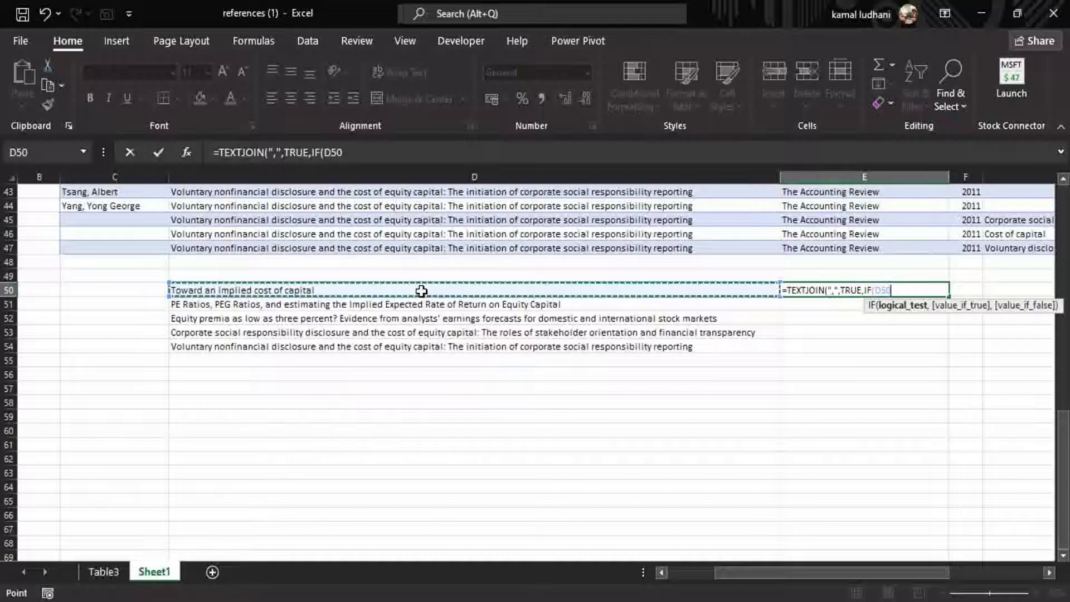
text(=)
scroll(613, 317, up, 2)
scroll(613, 318, up, 11)
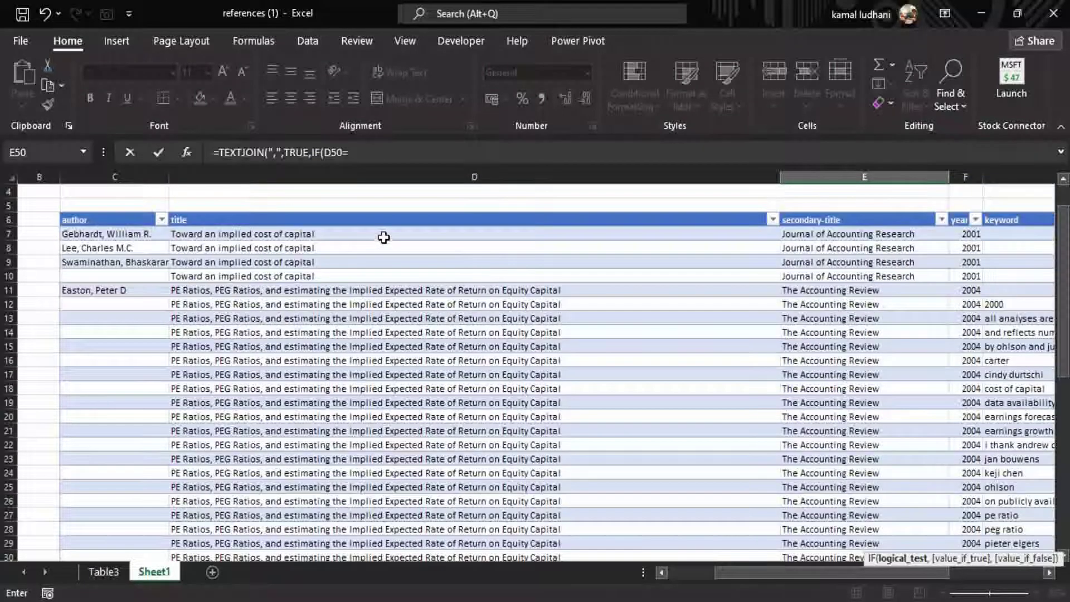
scroll(490, 308, down, 10)
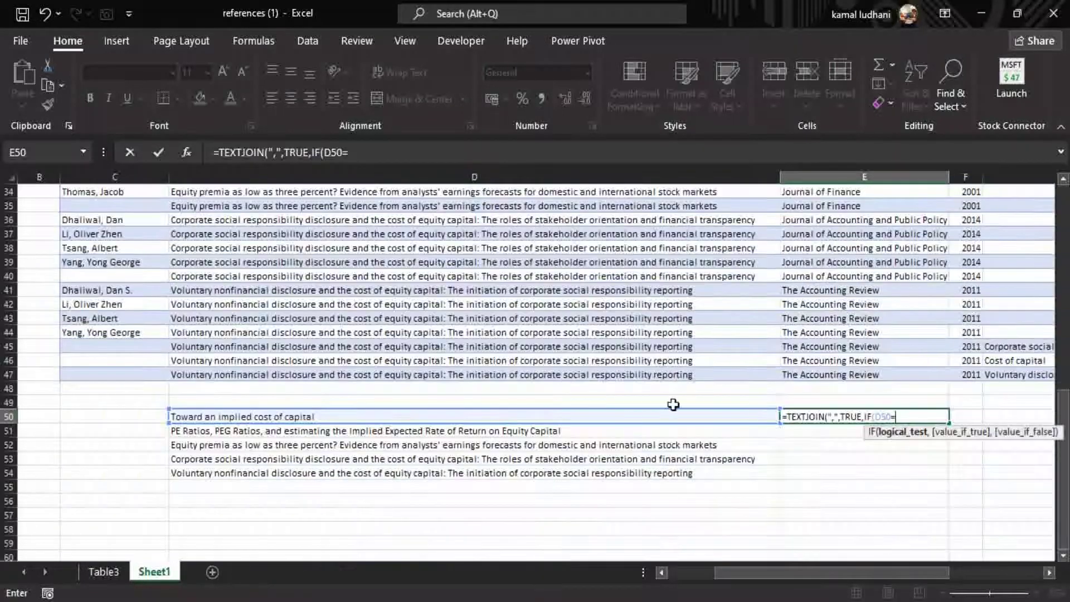
text(D)
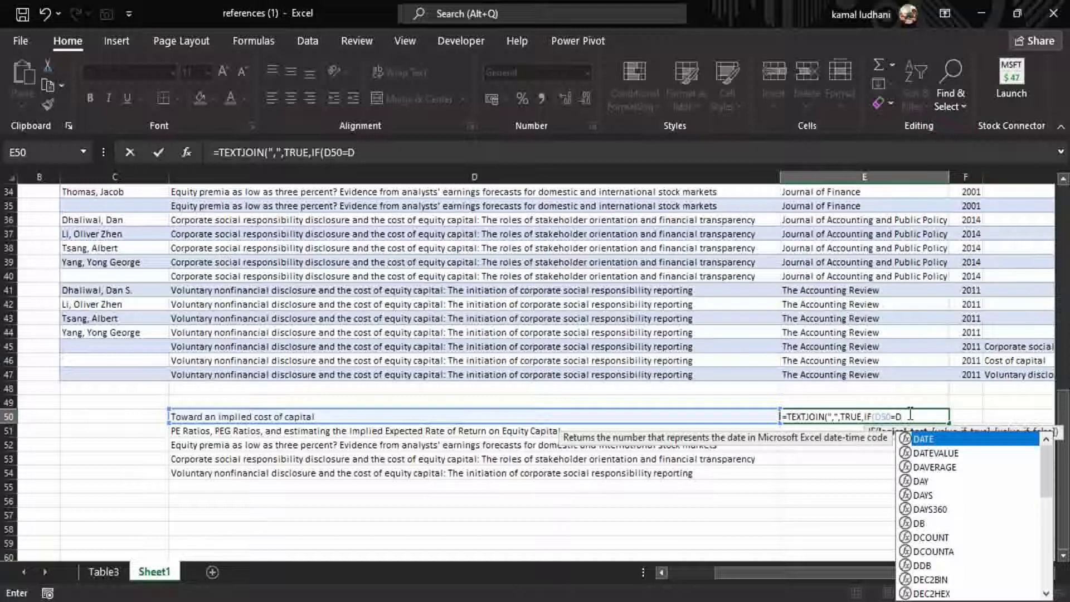
text(7:D47)
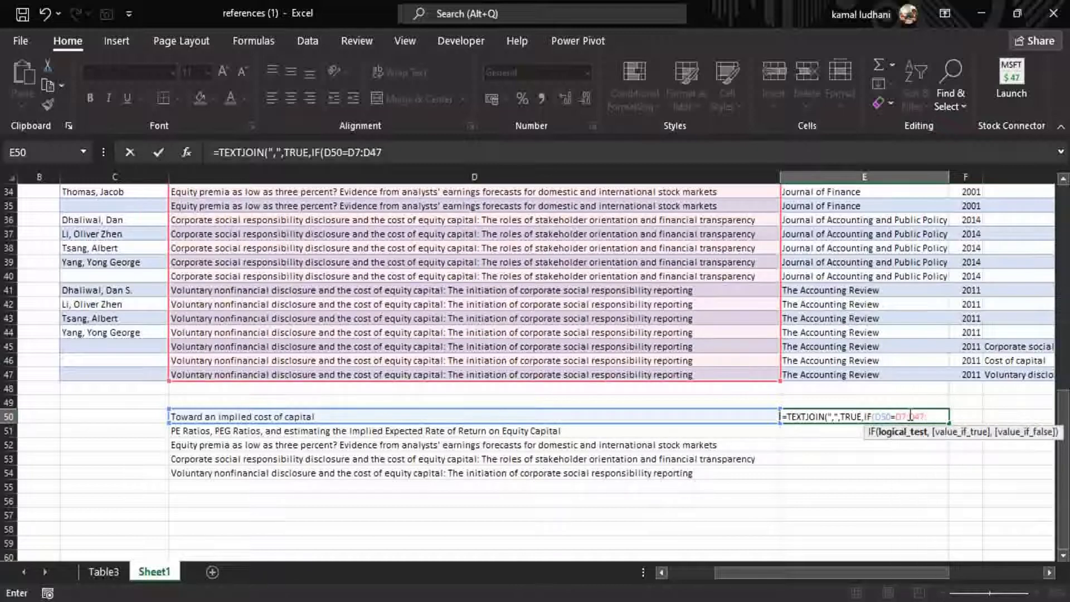
drag(925, 417, 896, 410)
key(F4)
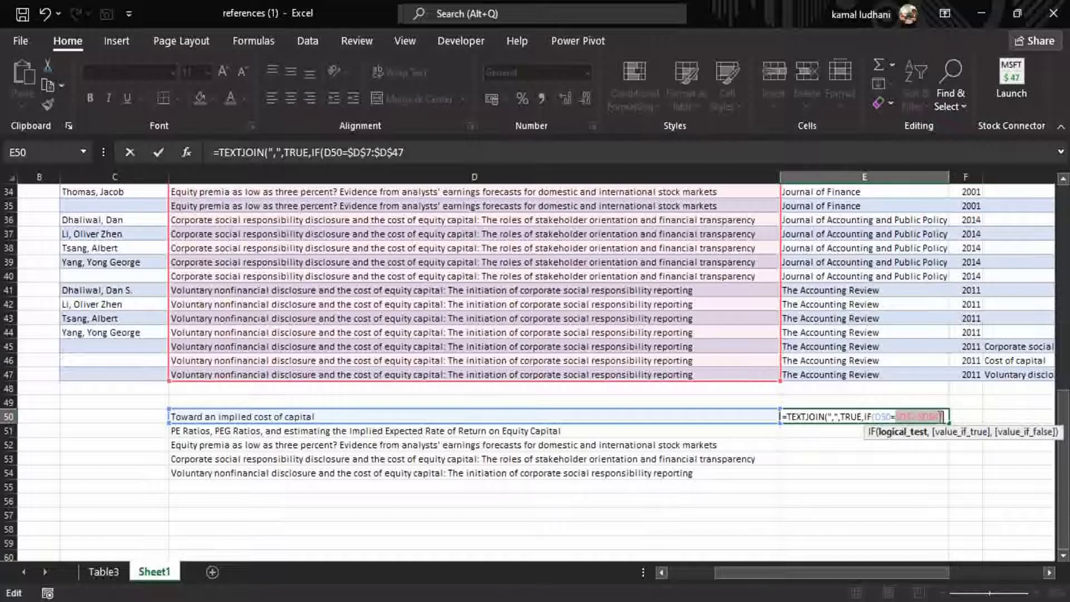
key(Right)
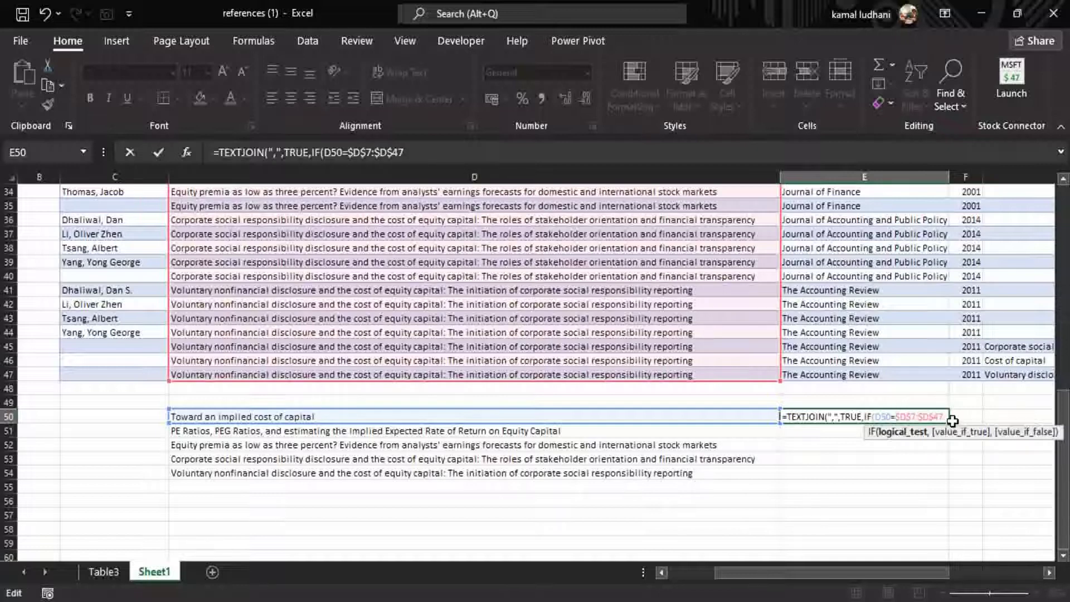
text(,)
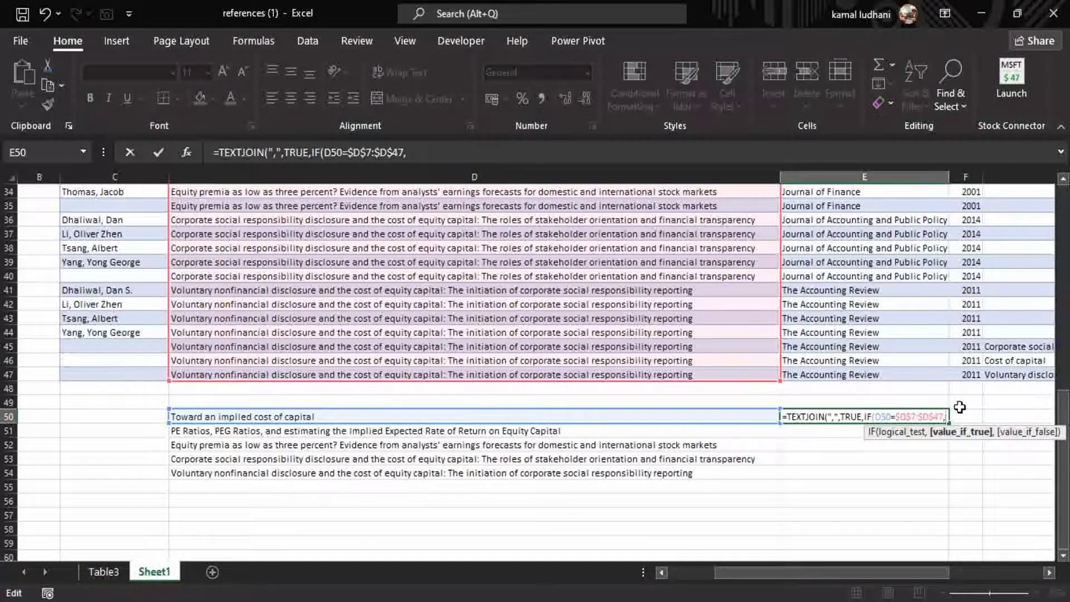
- Set the IF's value_if_true to the secondary-title column as the absolute range $E$7:$E$47
scroll(959, 407, up, 8)
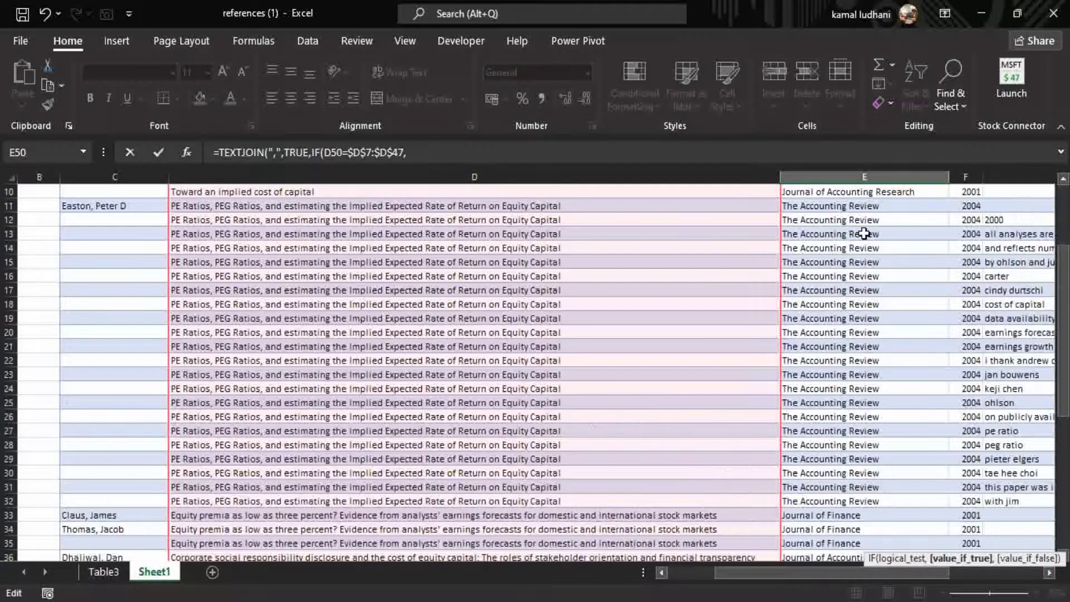
scroll(864, 233, up, 2)
scroll(869, 279, down, 9)
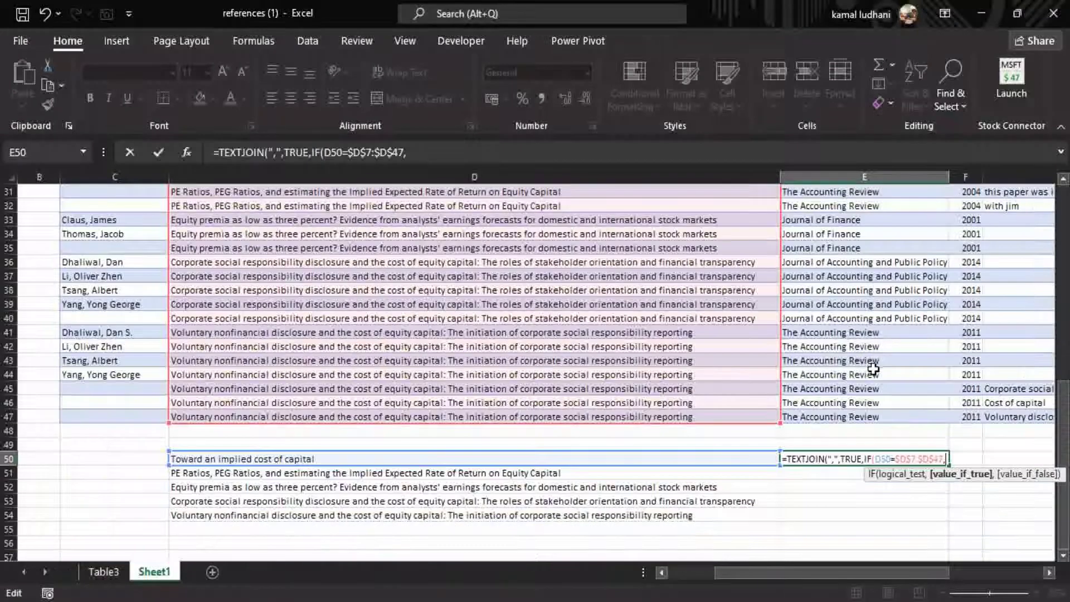
scroll(873, 369, down, 3)
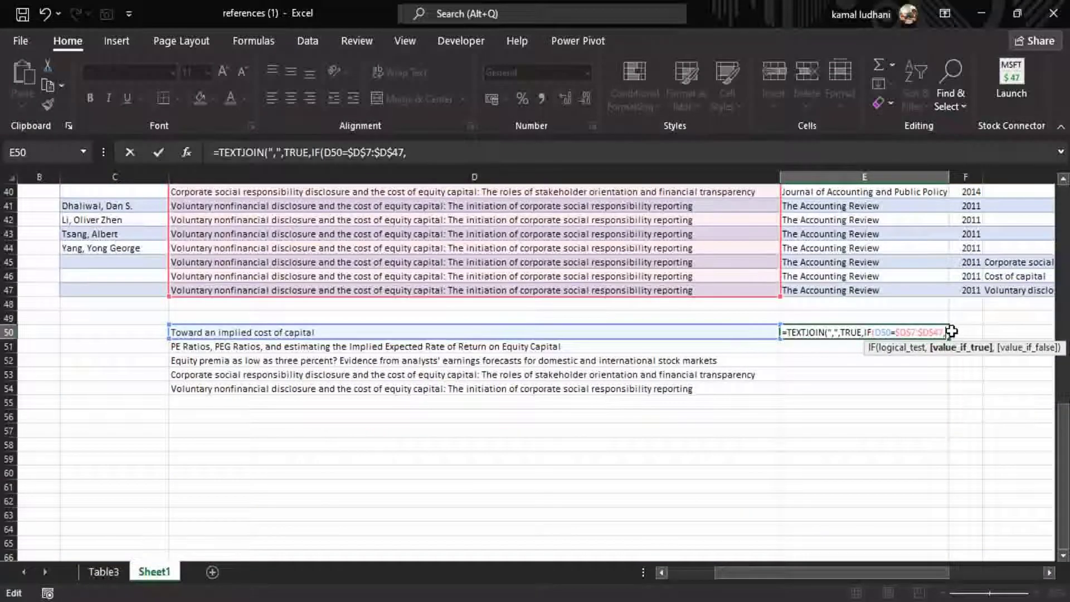
text(E7:E)
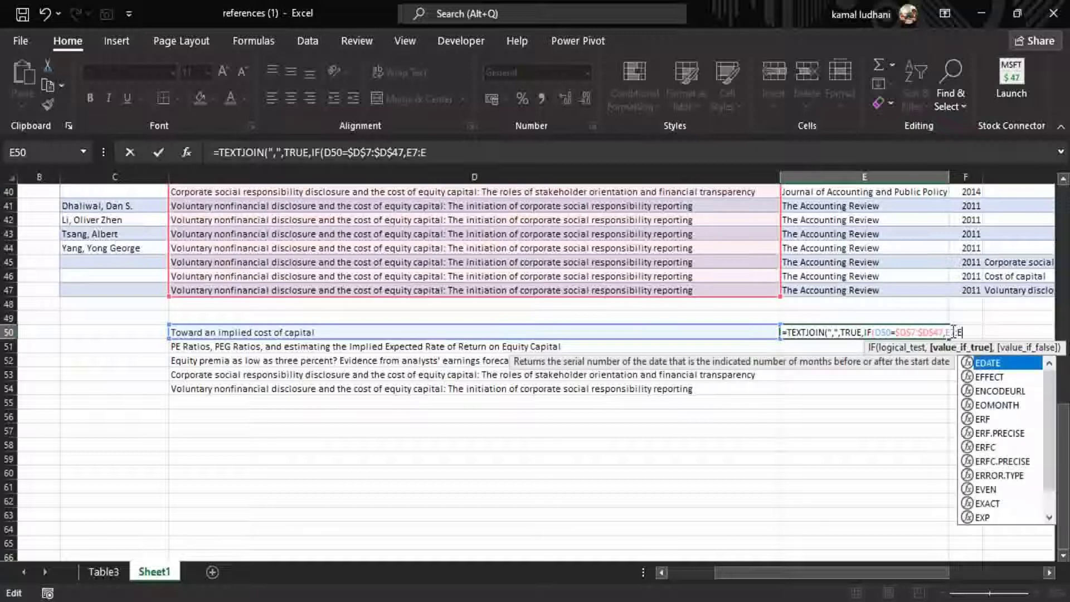
text(47)
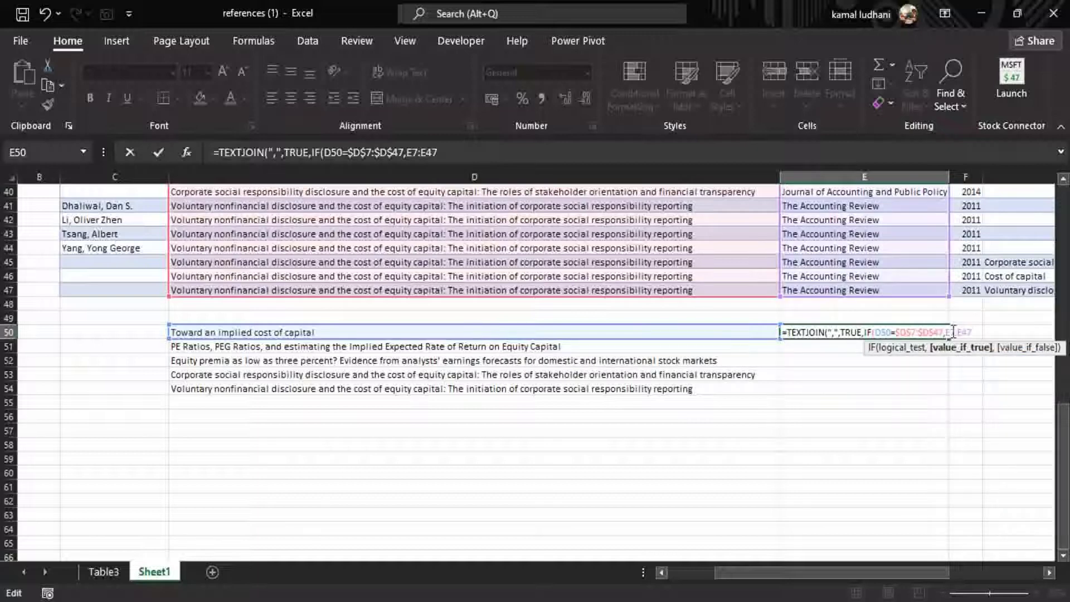
drag(977, 332, 945, 332)
key(F4)
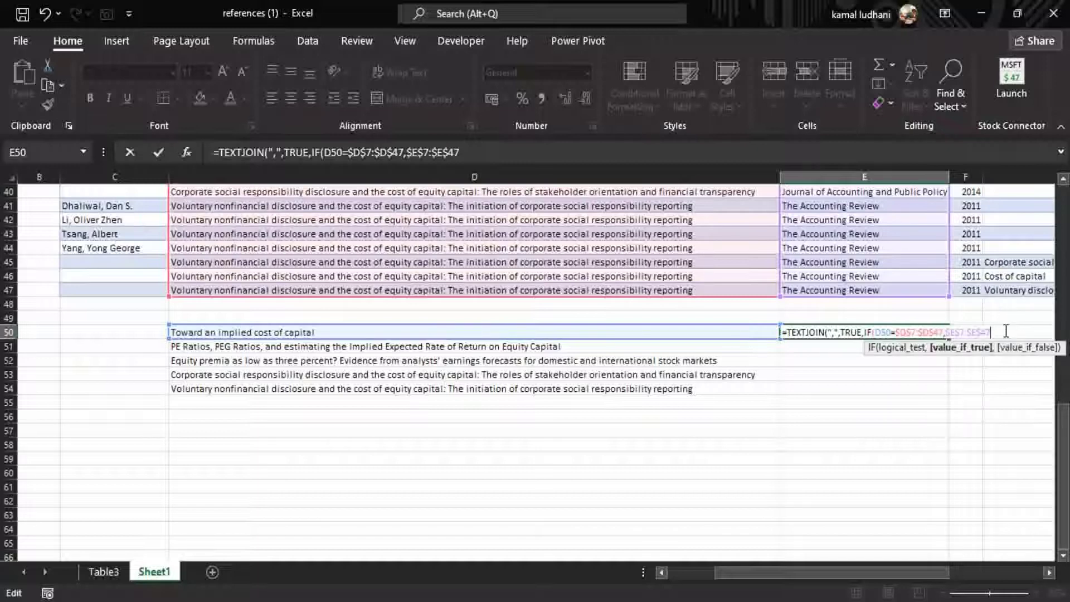
text(,)
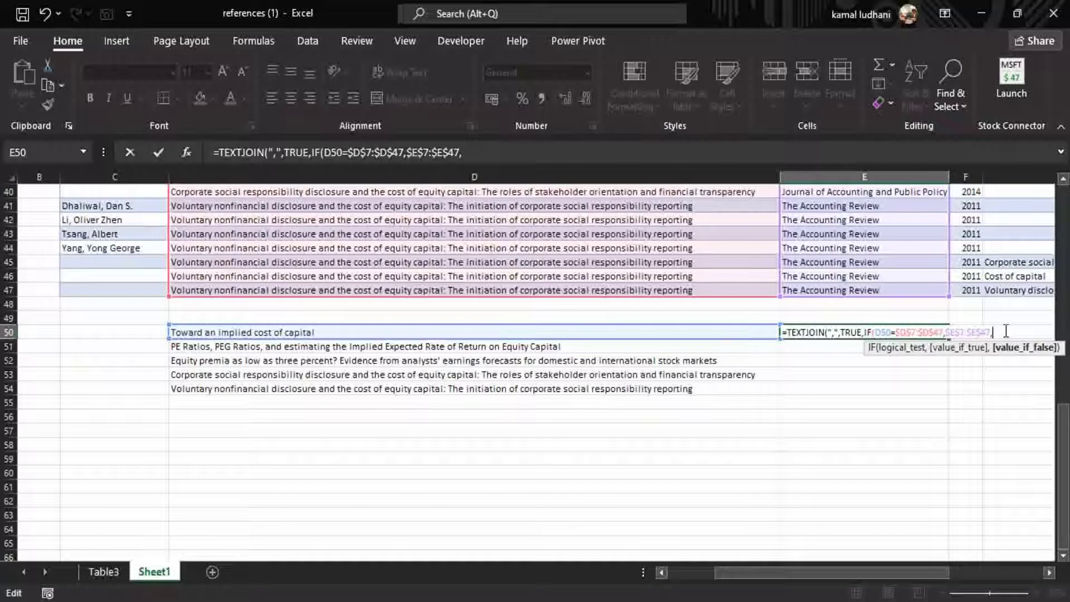
- Set the IF's value_if_false to an empty string "", close both functions and enter the TEXTJOIN formula in E50
text(")
text(")
text()))
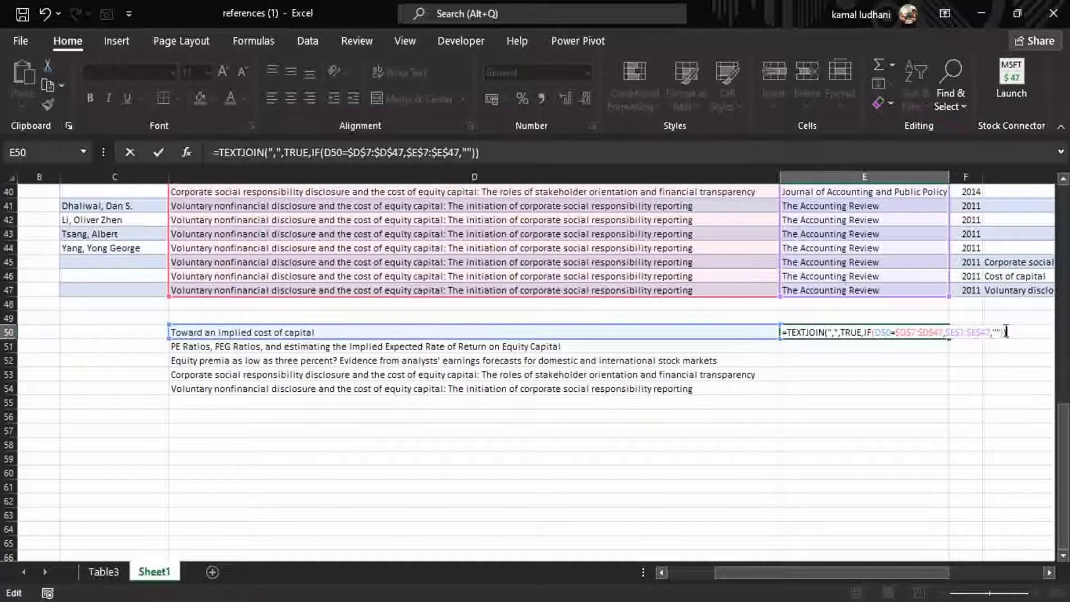
key(Return)
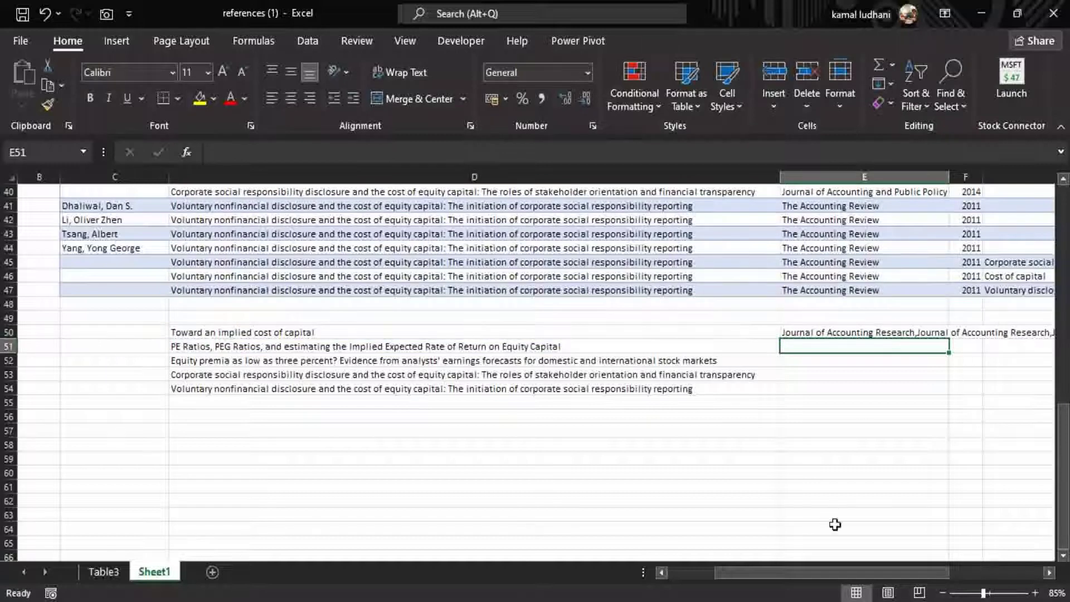
- Compare E50's joined result with the source journal names and insert UNIQUE(( before the IF in its TEXTJOIN formula
drag(856, 572, 955, 570)
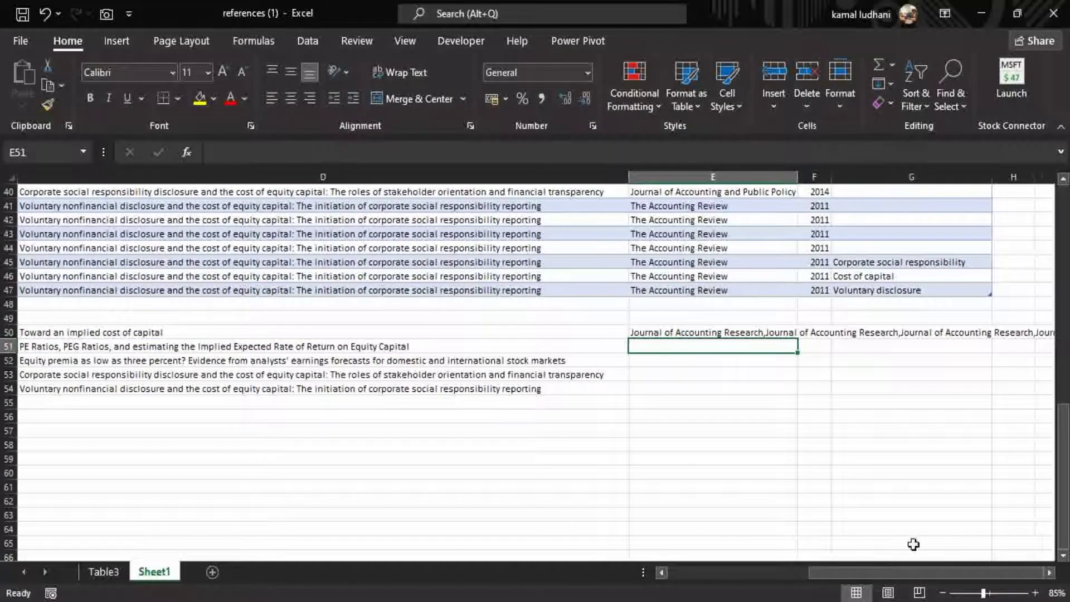
click(170, 333)
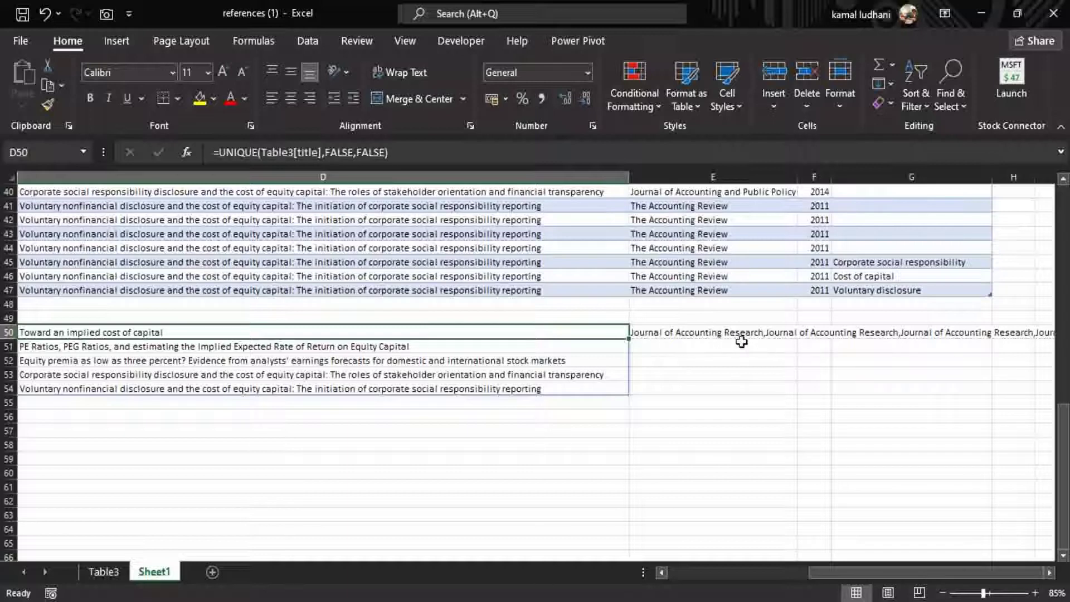
drag(841, 571, 794, 568)
scroll(833, 392, up, 13)
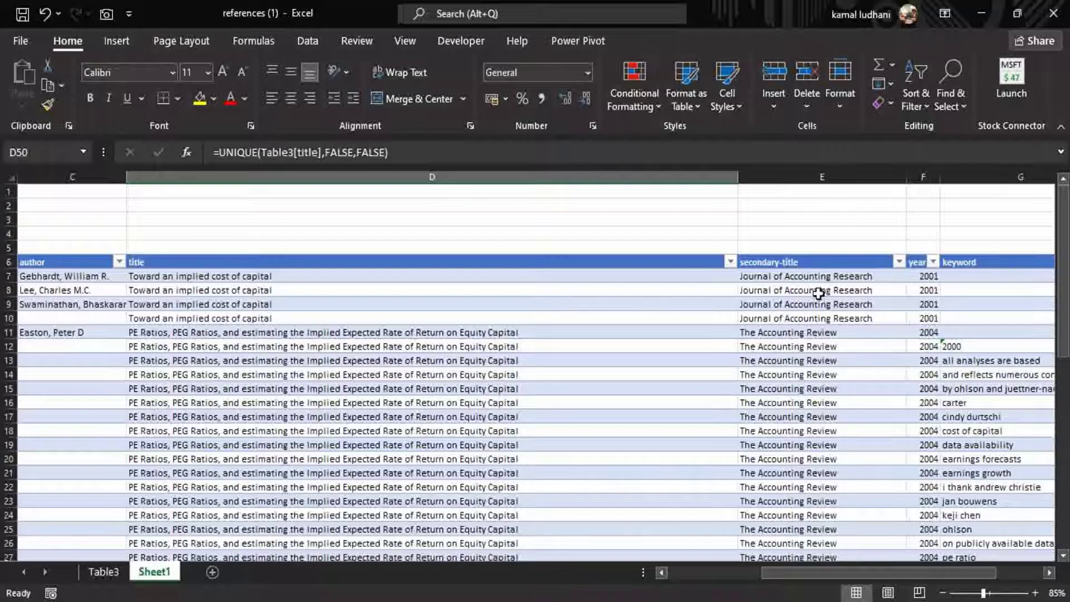
scroll(819, 293, down, 13)
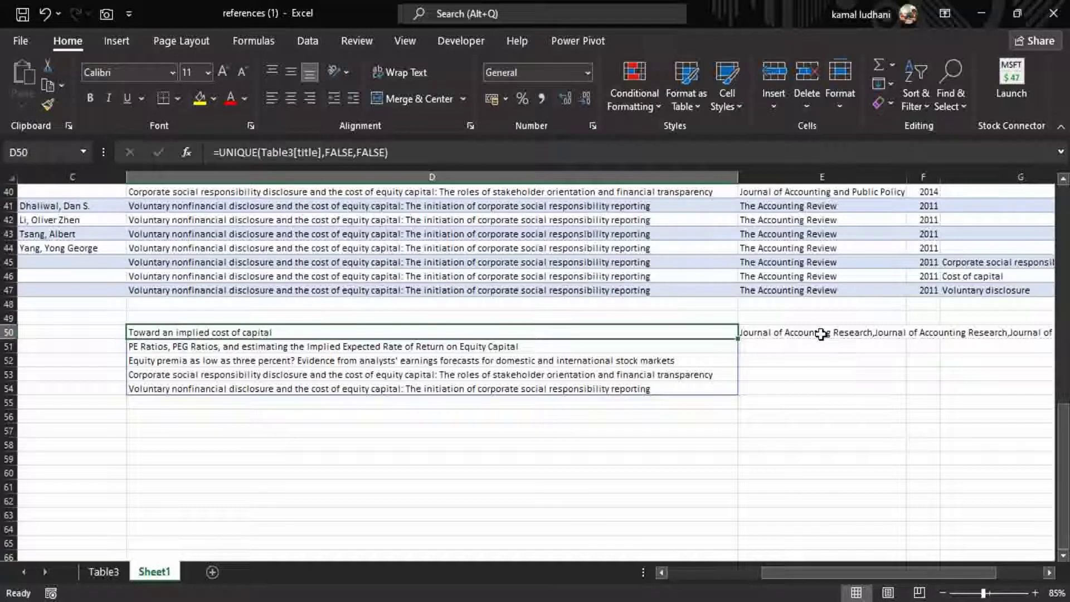
click(821, 333)
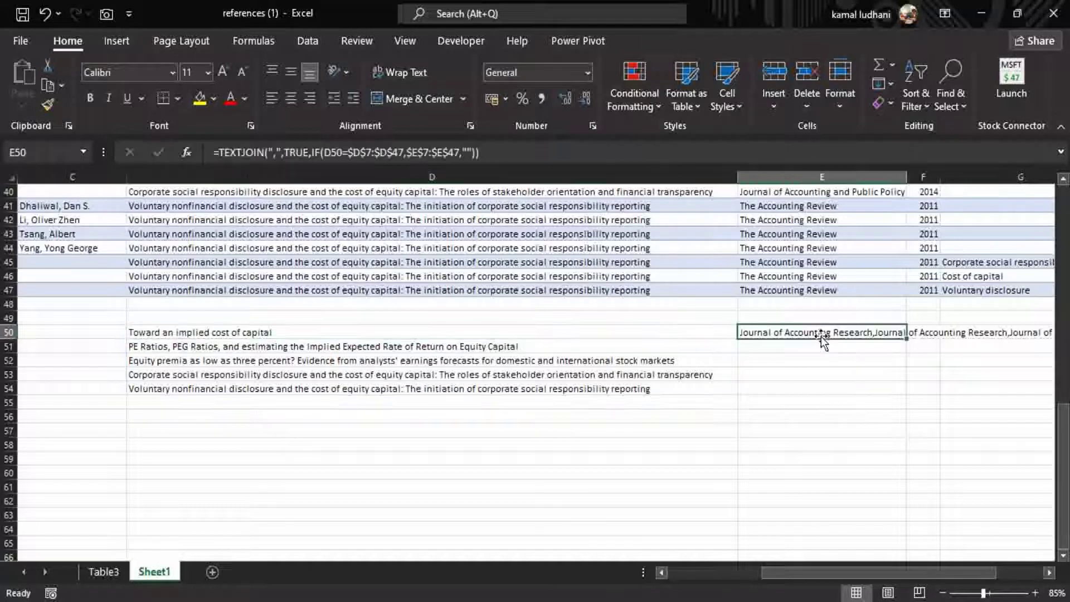
double_click(822, 333)
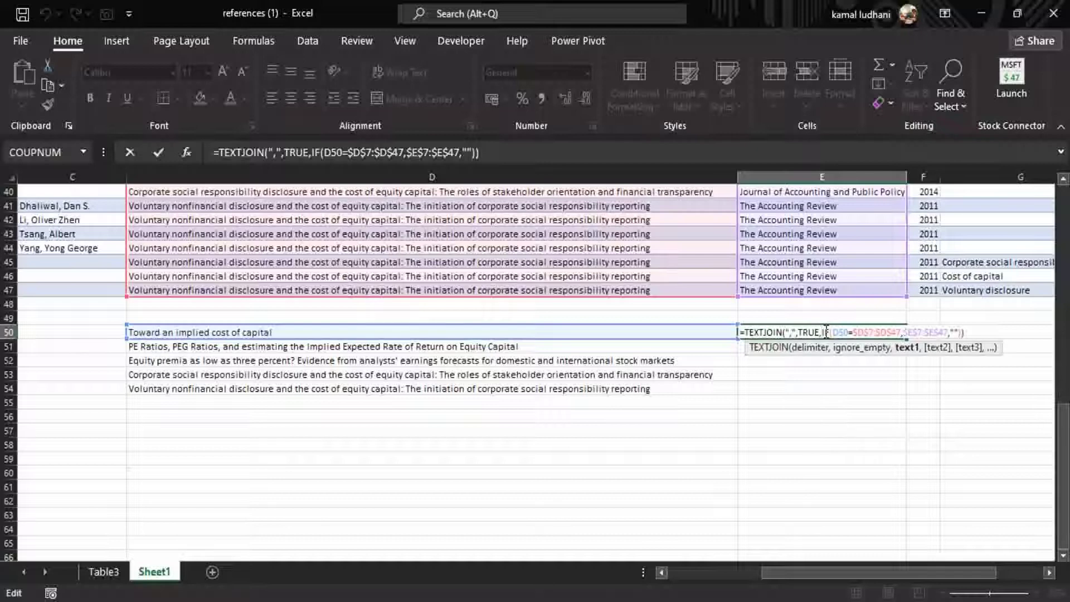
click(826, 332)
text(UNI)
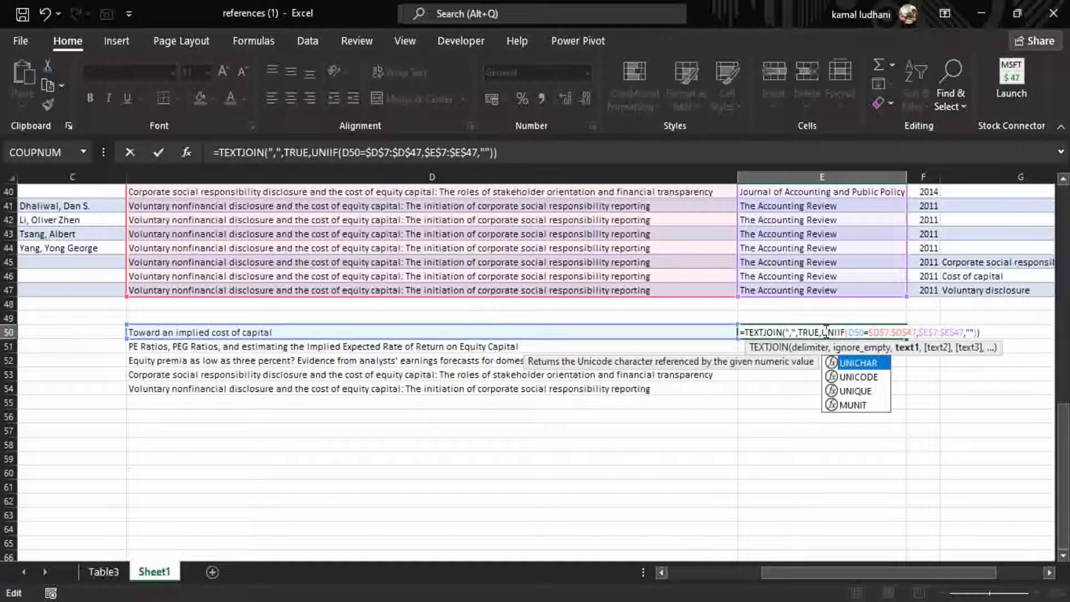
text(Q)
key(Tab)
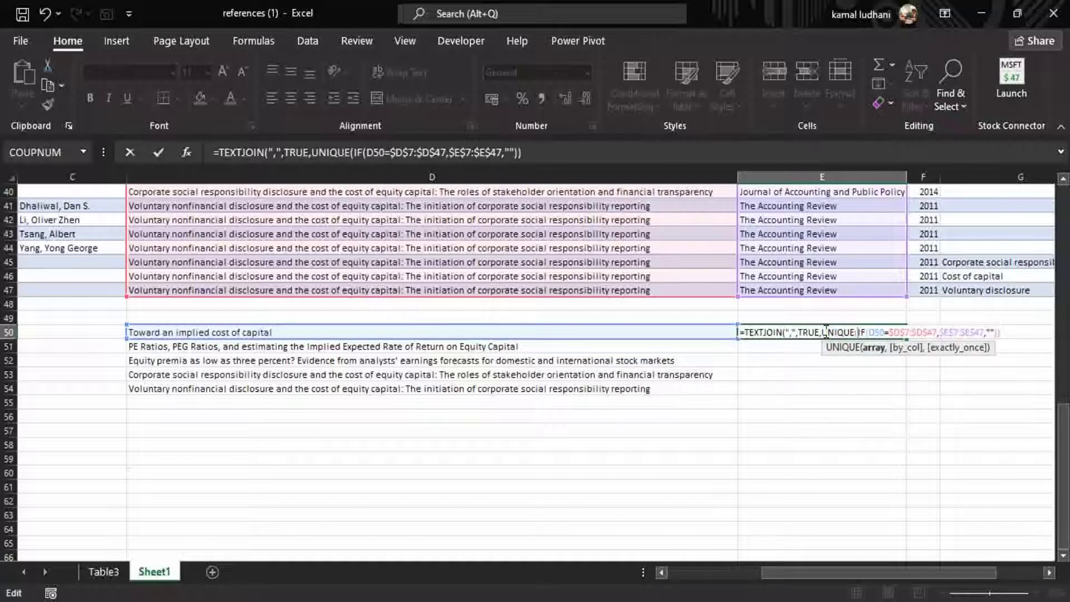
text(()
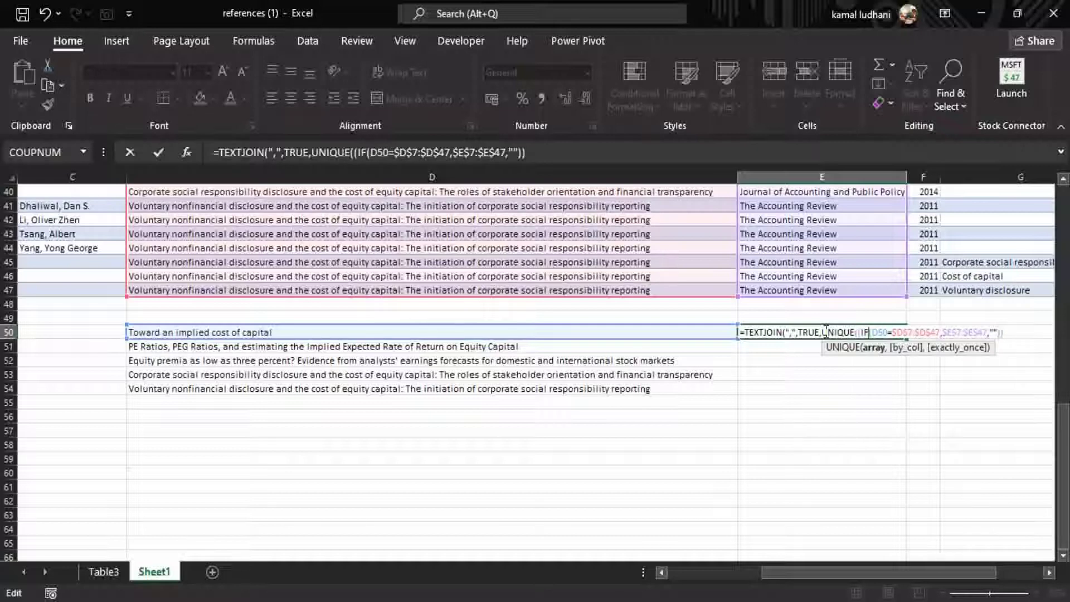
- Add the two missing closing parentheses after the IF and enter the revised TEXTJOIN formula in E50
key(Right)
key(Right)
key(Right)
key(Right)
key(Right)
key(Right)
key(Right)
key(Right)
key(Right)
key(Right)
key(Right)
key(Right)
key(Right)
key(Right)
key(Right)
key(Right)
key(Right)
key(Right)
key(Right)
key(Right)
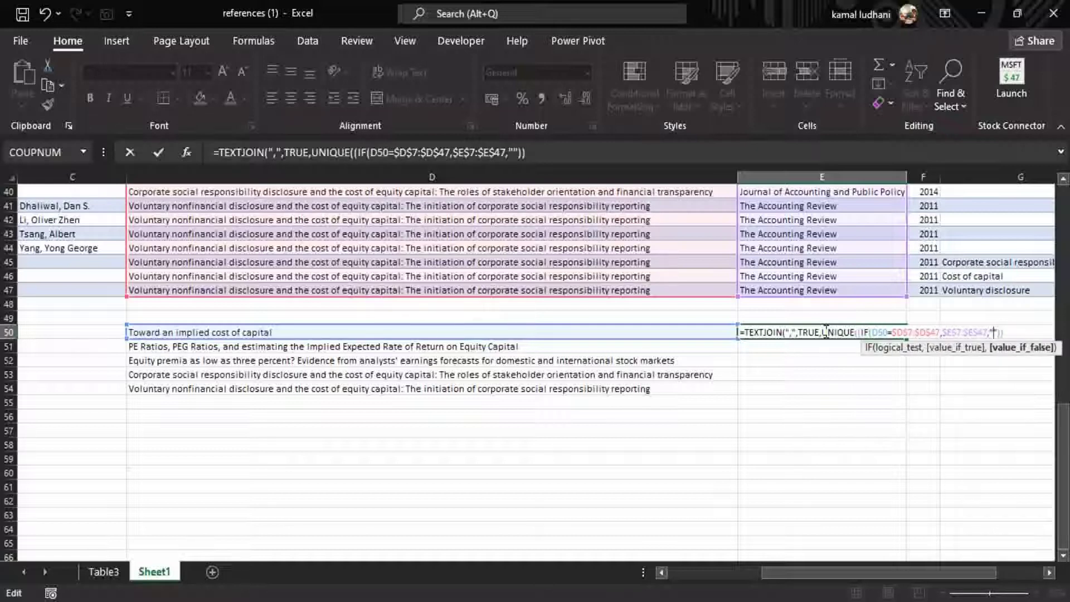
key(Right)
key(Right)
key(Right)
text())
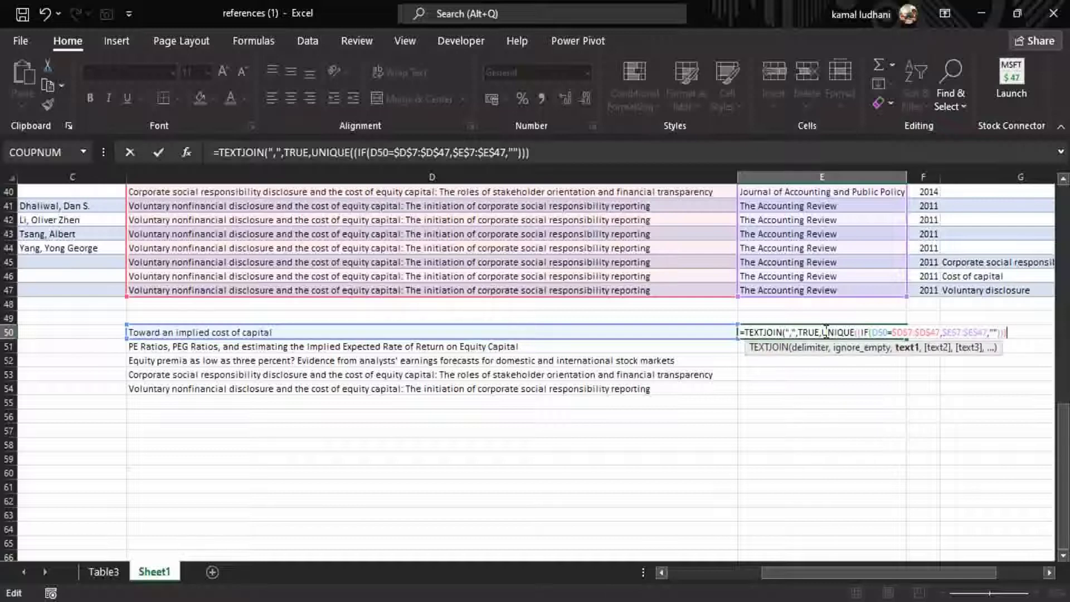
text())
key(Return)
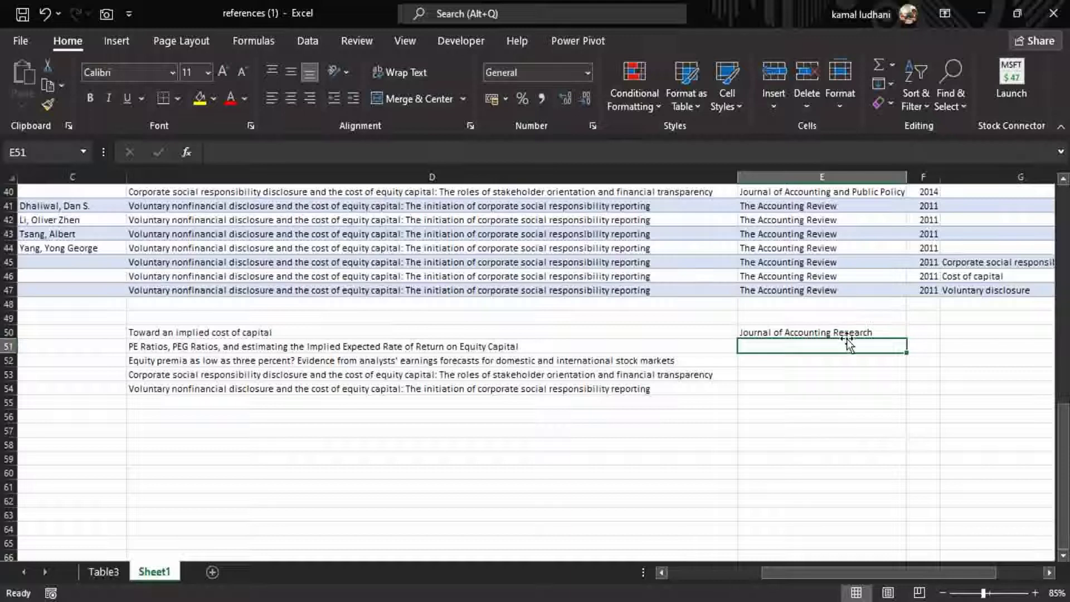
- Fill the TEXTJOIN formula from E50 down to E54, and also copy it across from E50 into F50
click(808, 334)
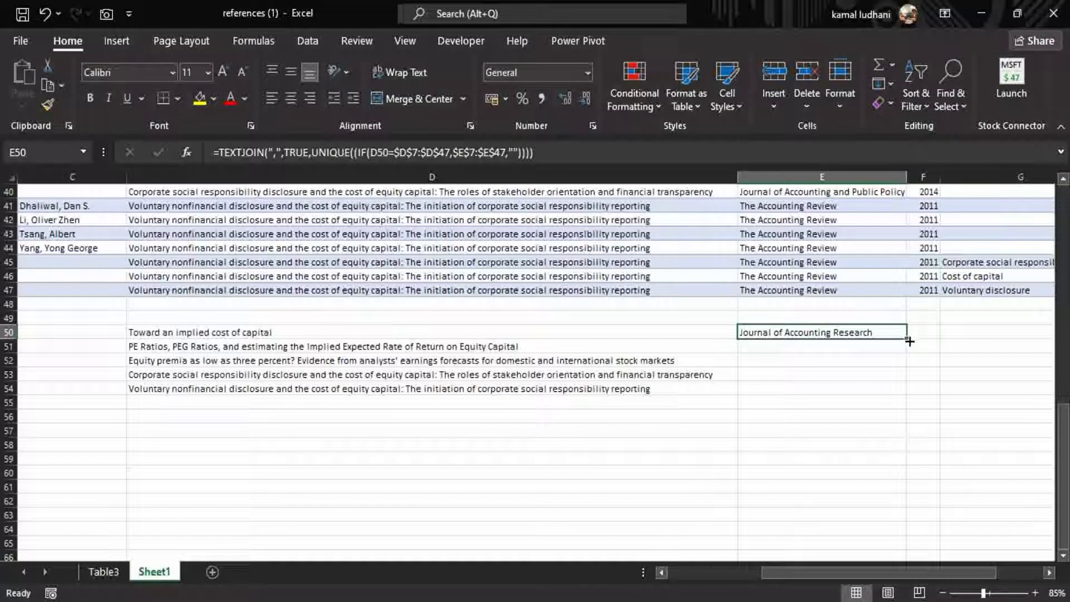
drag(910, 341, 889, 396)
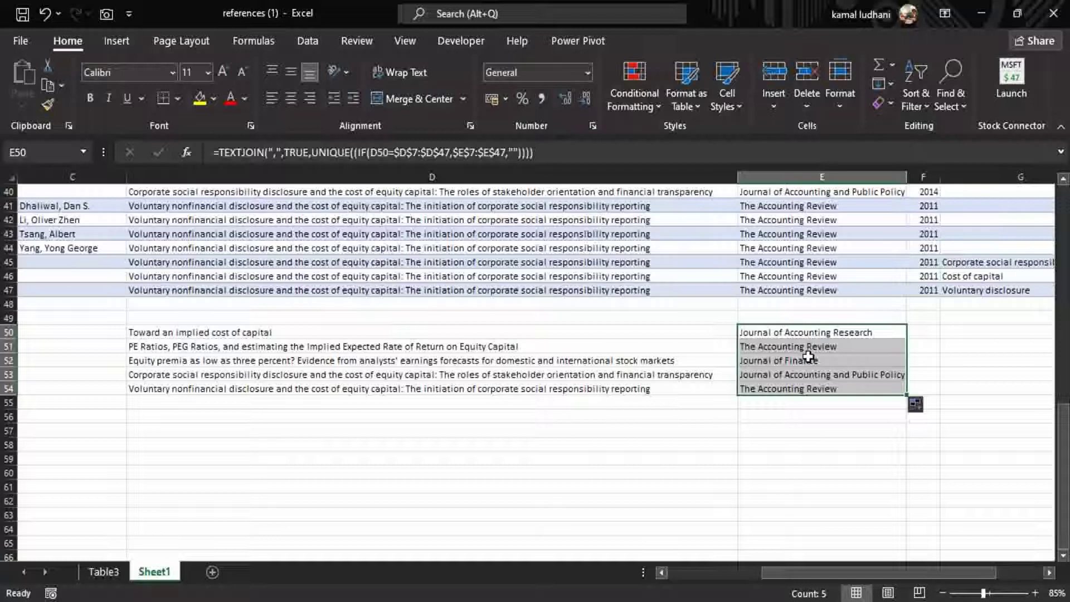
click(923, 333)
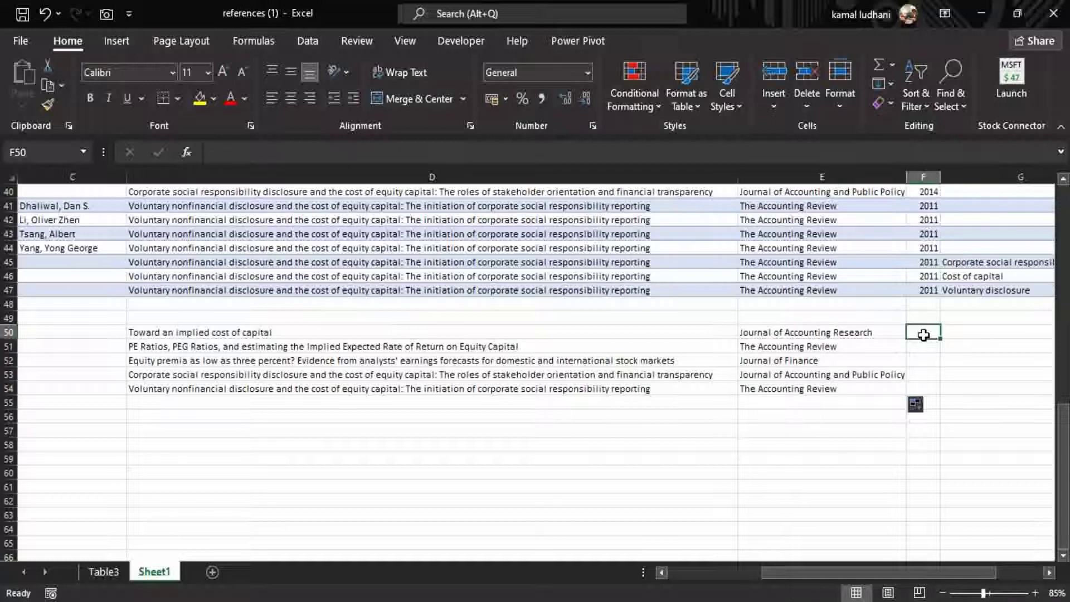
drag(921, 573, 968, 574)
click(739, 330)
drag(798, 339, 831, 342)
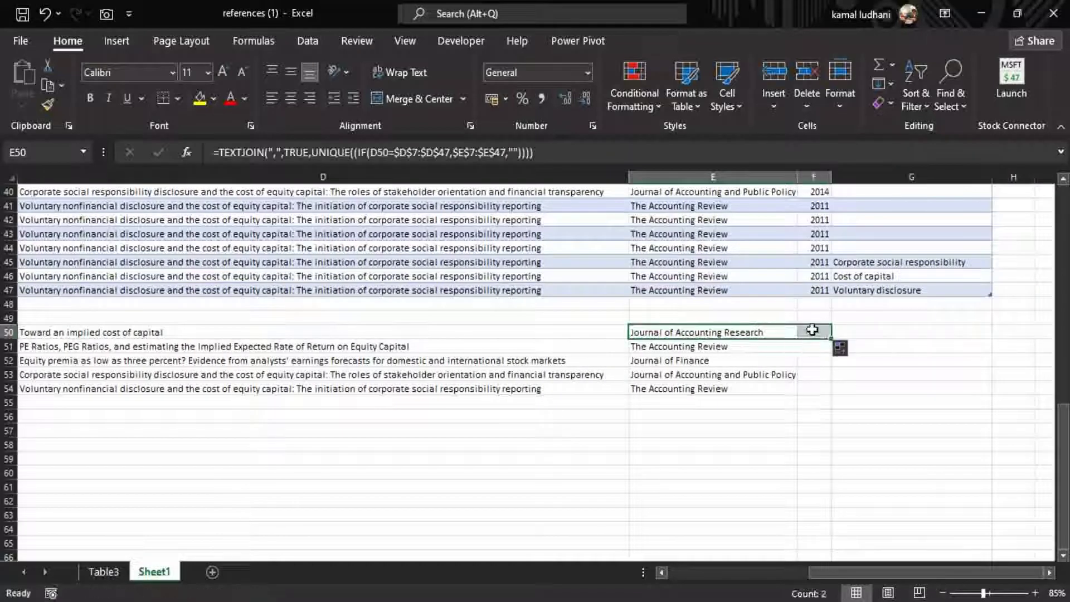
- Change the IF's logical test in F50's TEXTJOIN formula so that it compares D50 with $D$7:$D$47
double_click(814, 333)
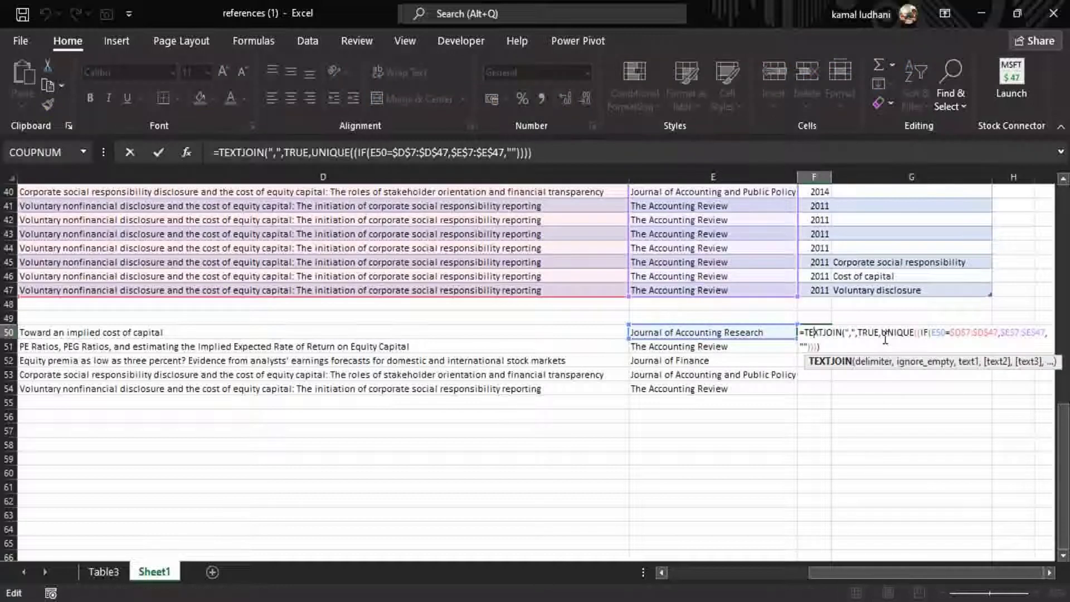
drag(936, 575, 955, 568)
click(937, 333)
key(BackSpace)
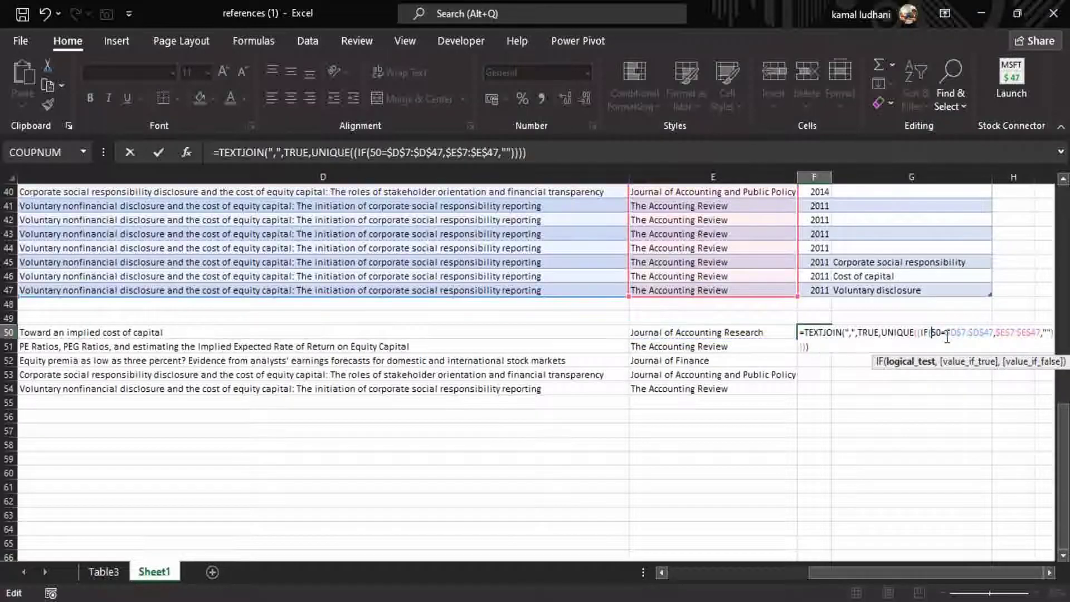
text(D)
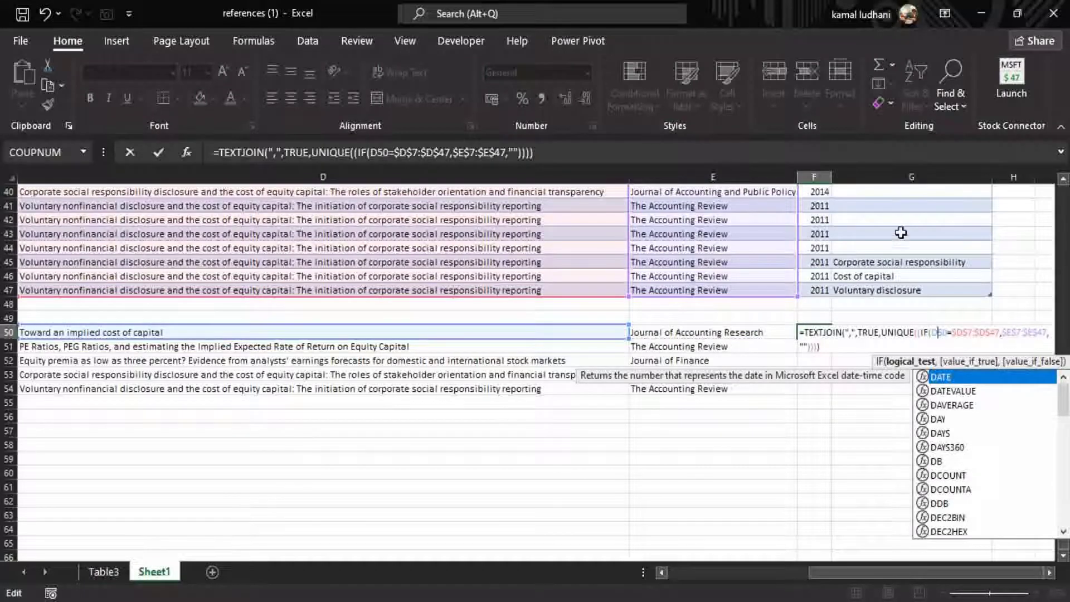
- Set the IF's value_if_true range in F50's formula to the year column $F$7:$F$47 and enter the formula
scroll(825, 220, up, 4)
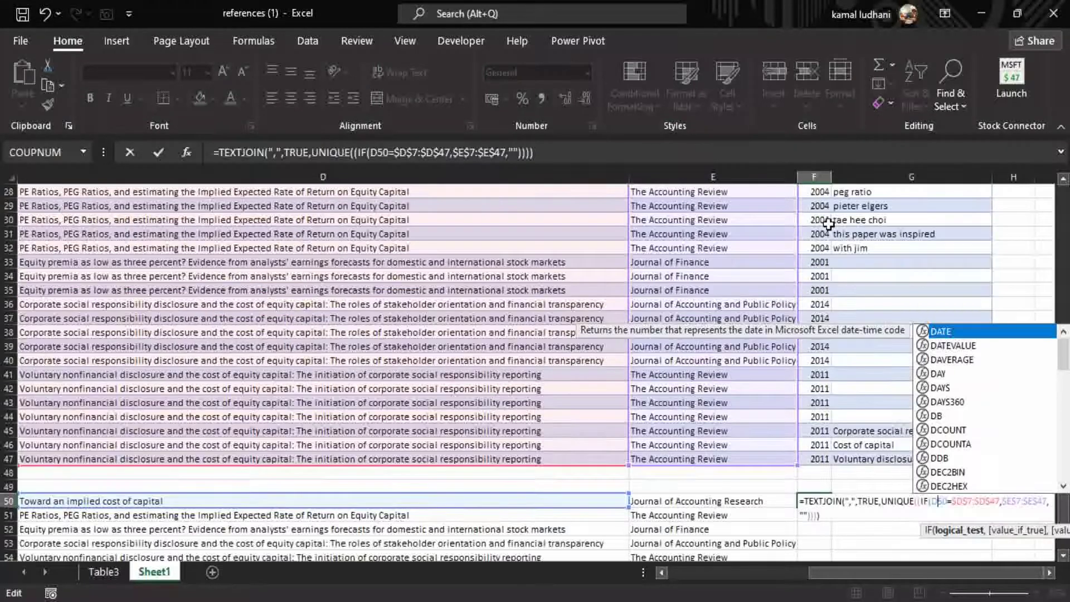
scroll(830, 226, down, 3)
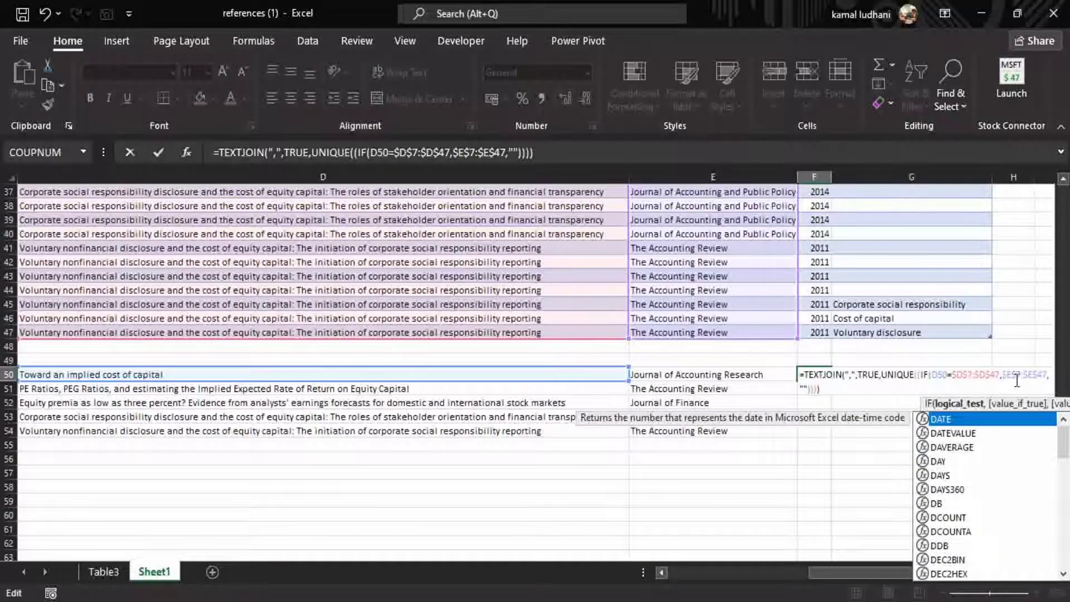
click(1014, 379)
key(BackSpace)
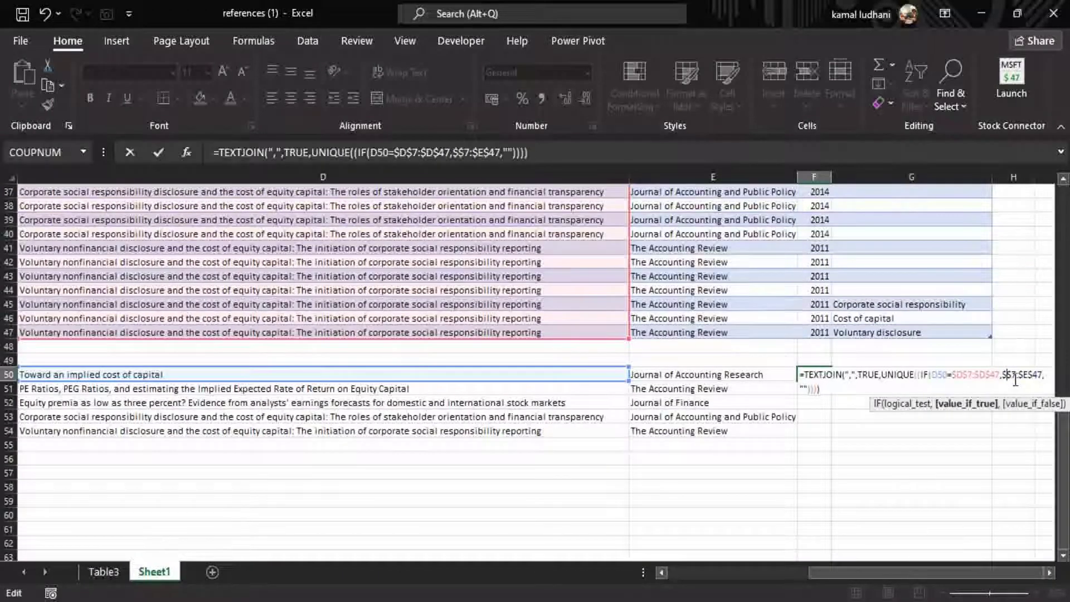
text(F)
key(Right)
key(Right)
key(Right)
key(Right)
key(Right)
key(BackSpace)
text(F)
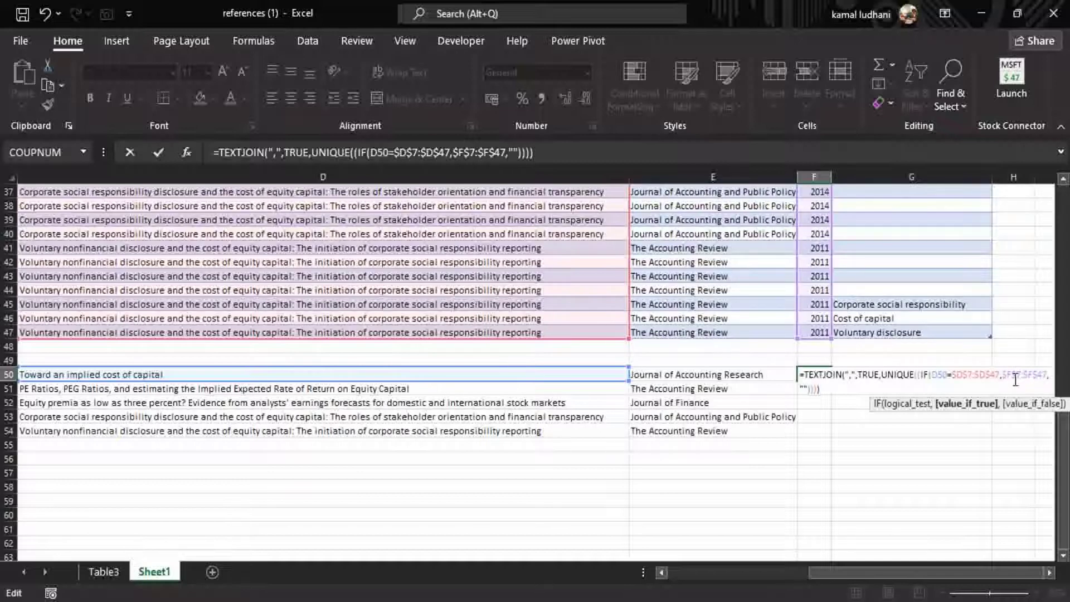
key(Return)
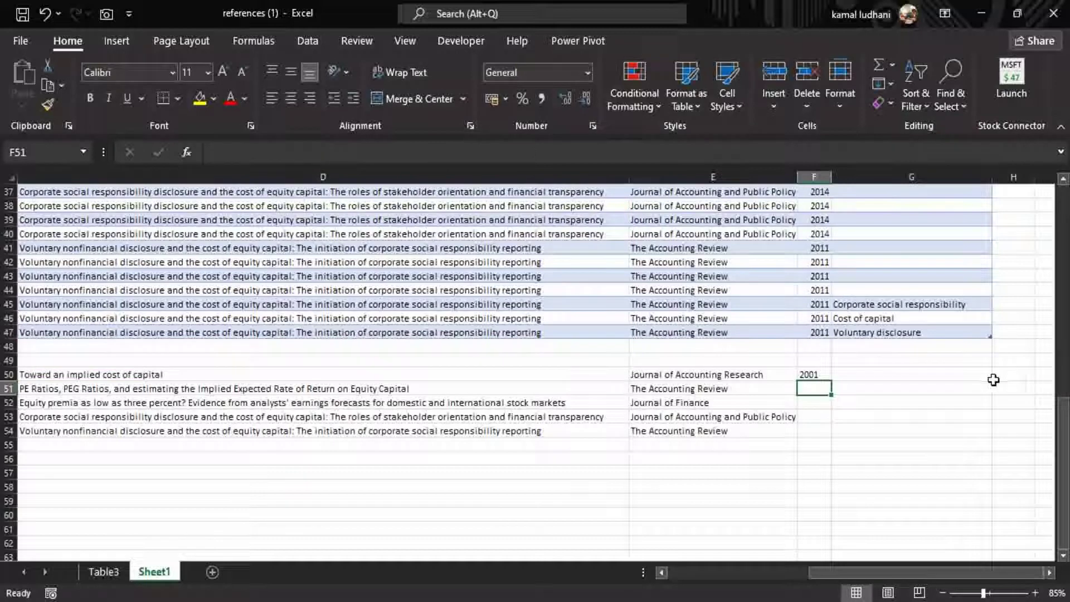
- Compare the formulas in F50 and E50, and fill the year formula from F50 down to F54
click(815, 374)
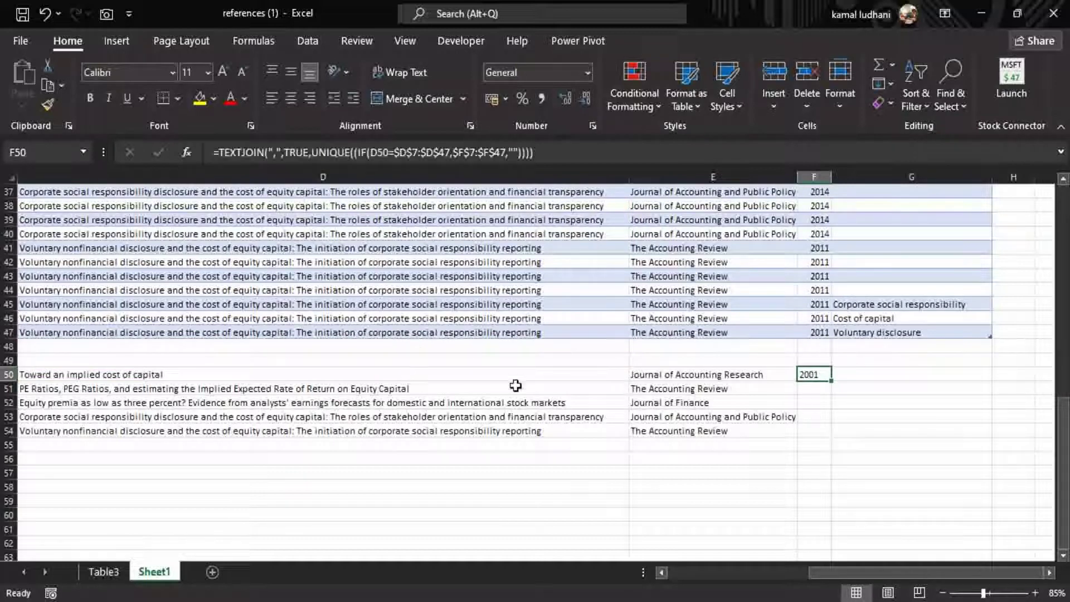
click(686, 373)
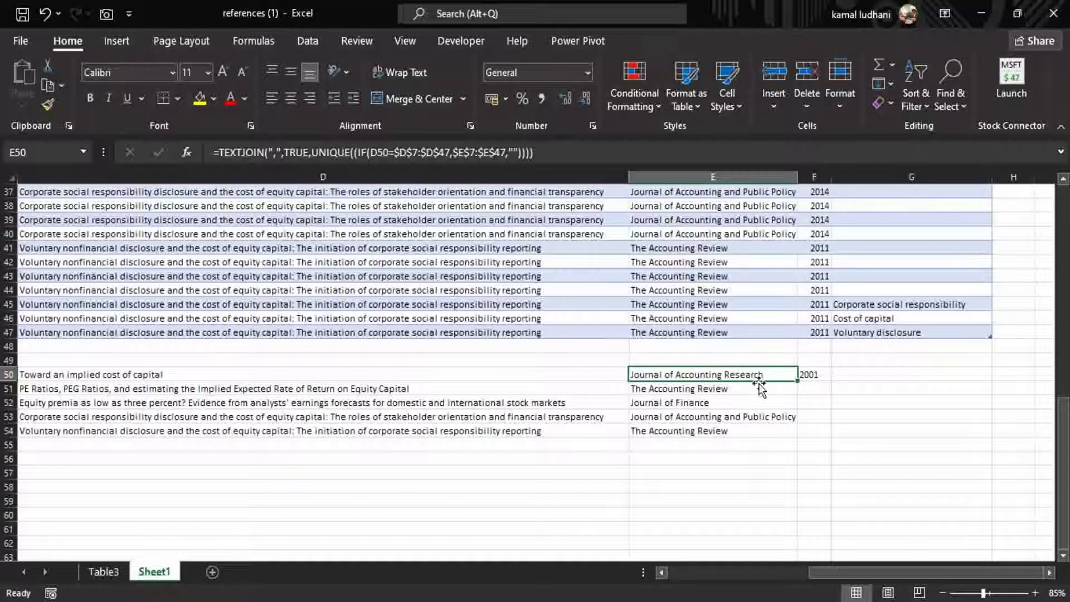
click(805, 376)
drag(832, 383, 820, 440)
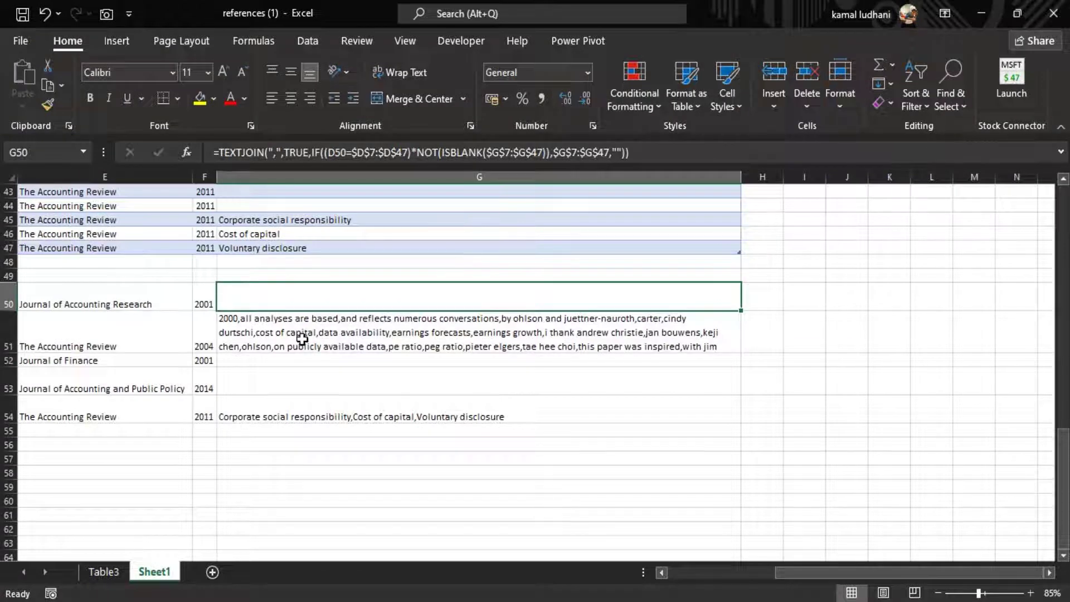
- Examine the keyword TEXTJOIN formula in G51 against the source keywords in the table above
click(302, 338)
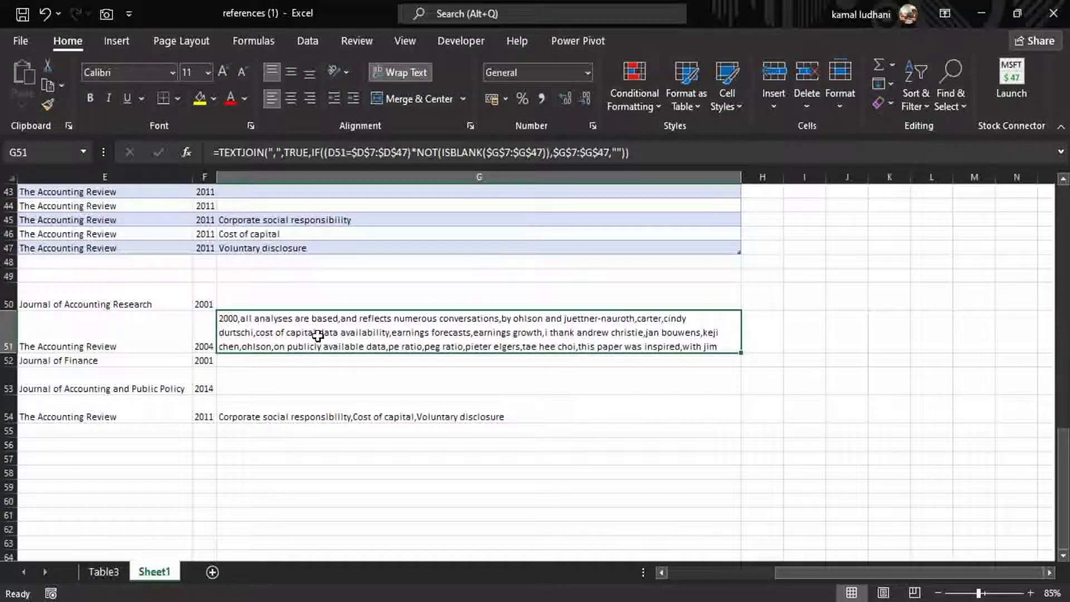
scroll(399, 360, up, 4)
scroll(399, 359, down, 3)
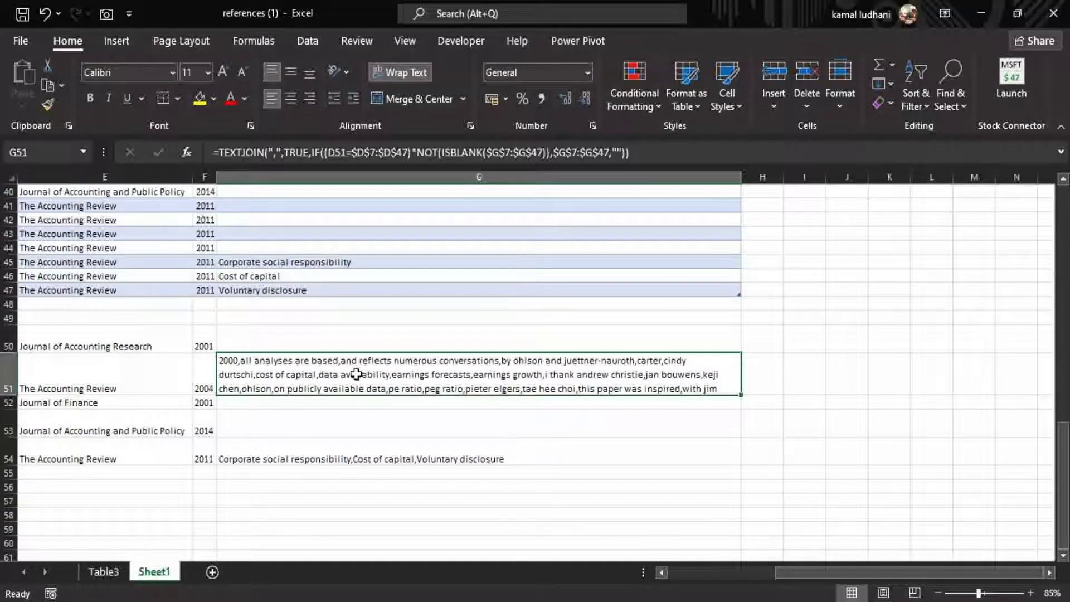
- Check the author TEXTJOIN formula in C50 and copy the consolidated article rows C50:G54
click(750, 571)
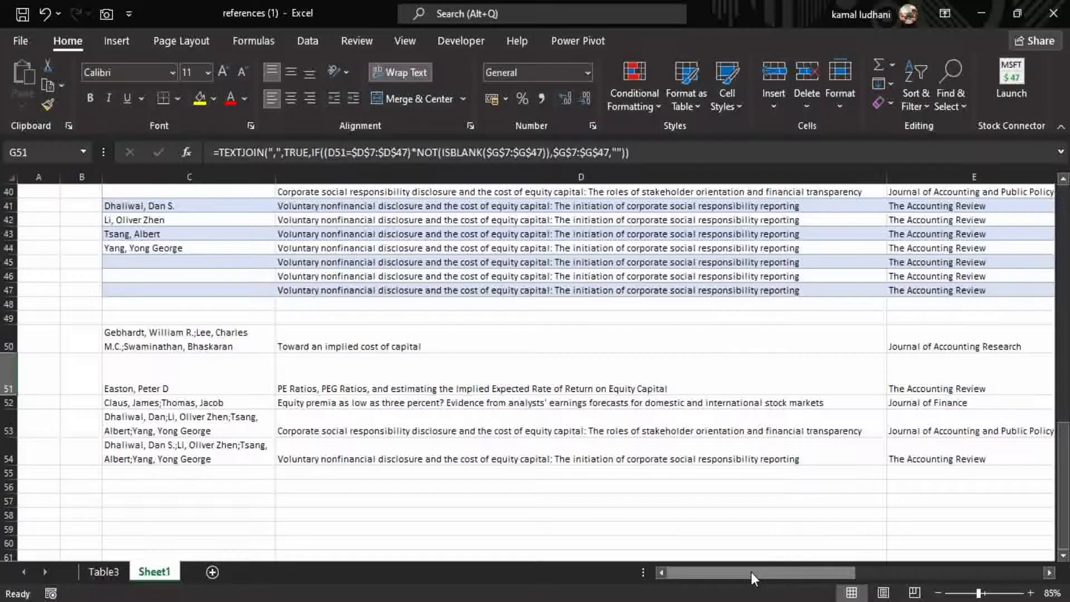
click(200, 346)
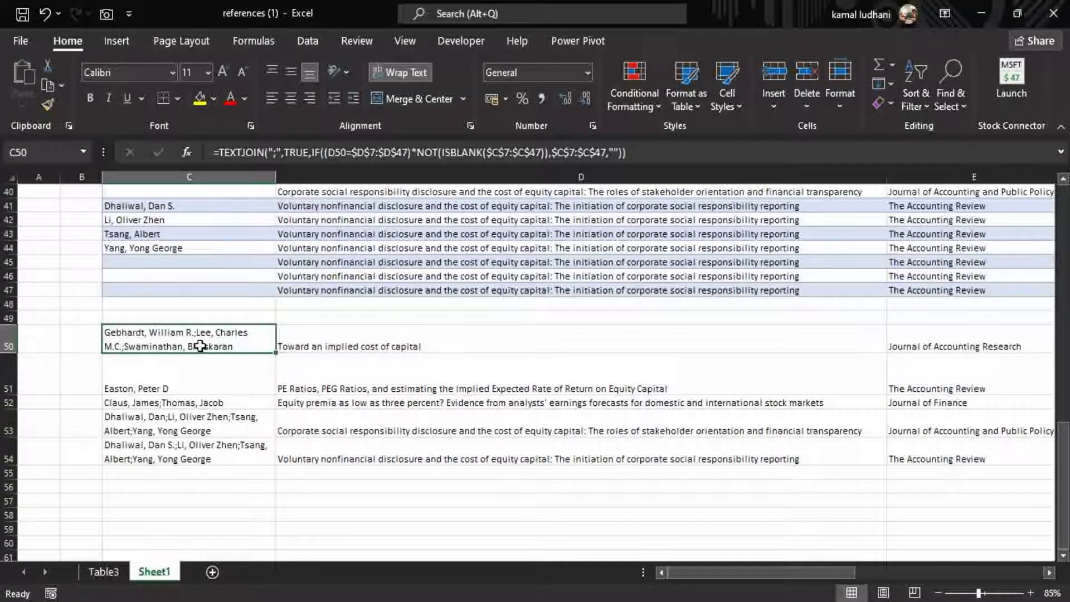
drag(200, 346, 650, 449)
key(ctrl+c)
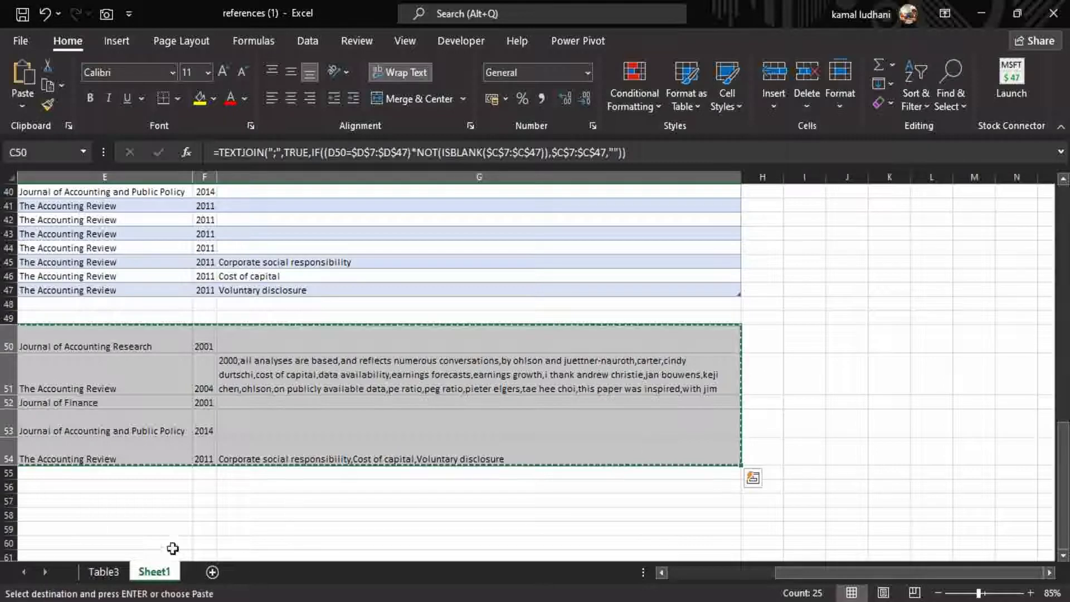
- Paste the copied rows as values only at A9 on the Table3 sheet and compare them with the table above
click(104, 572)
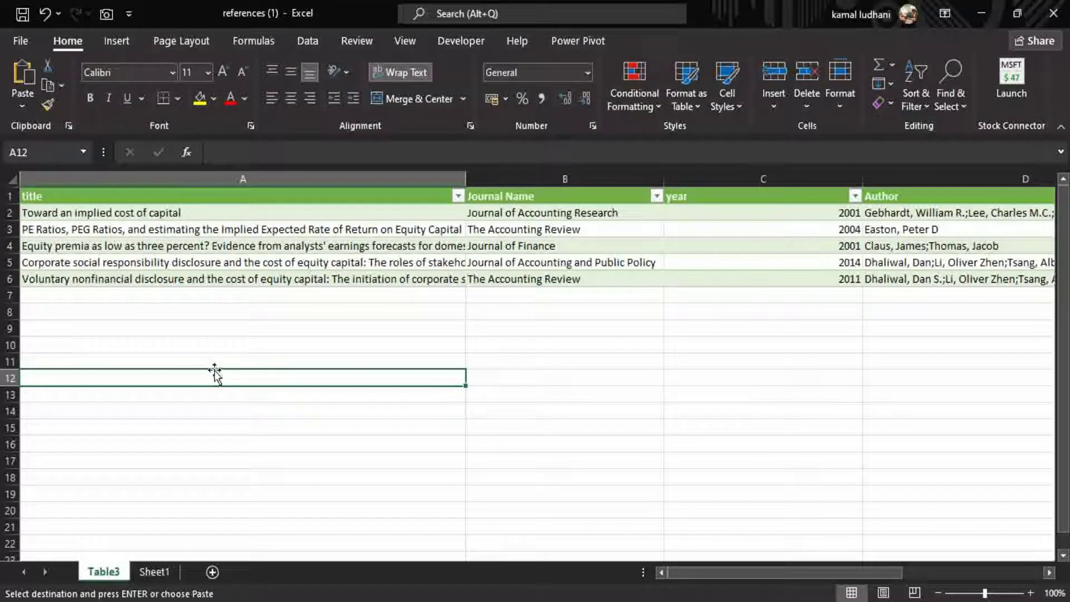
click(208, 328)
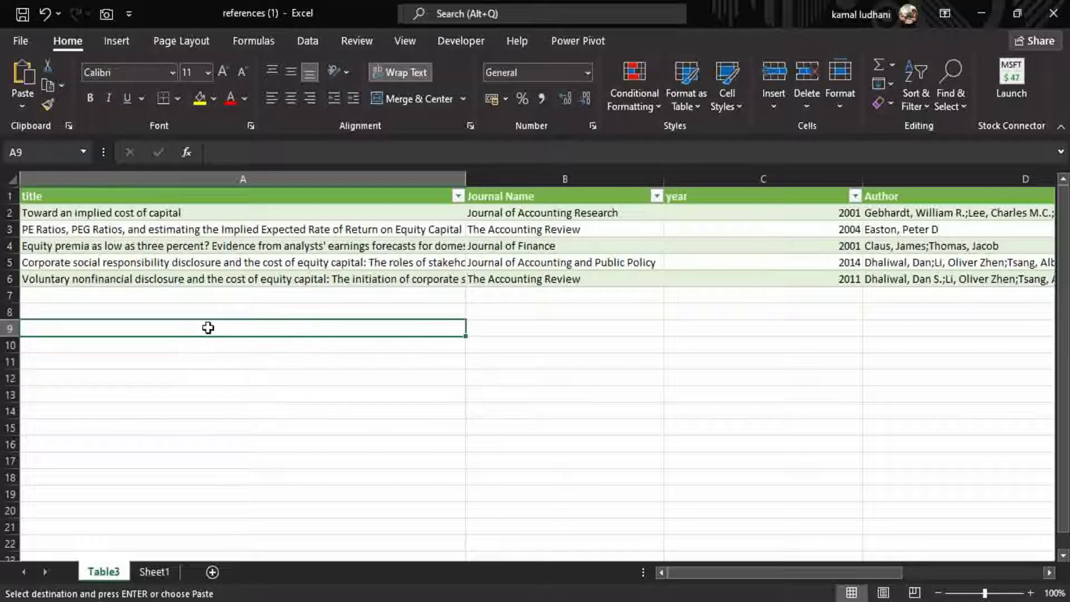
right_click(209, 328)
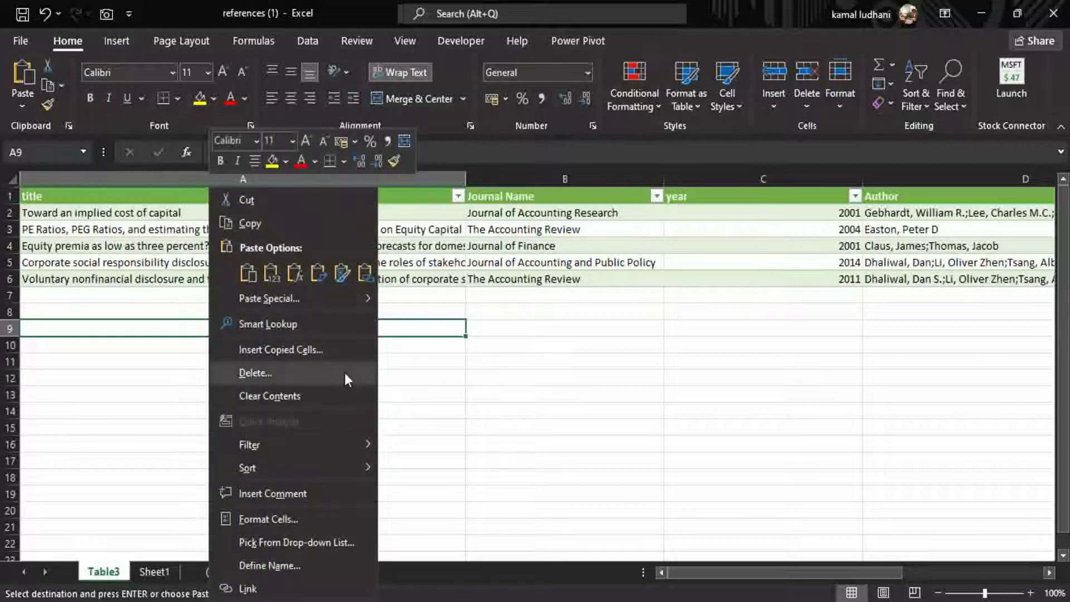
mouse_move(373, 299)
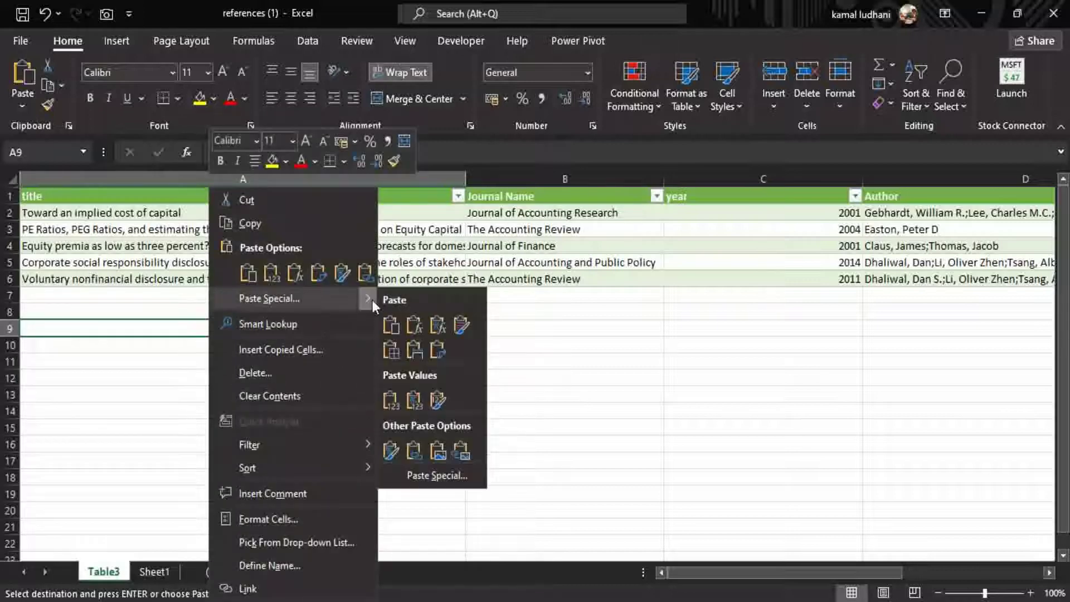
click(391, 399)
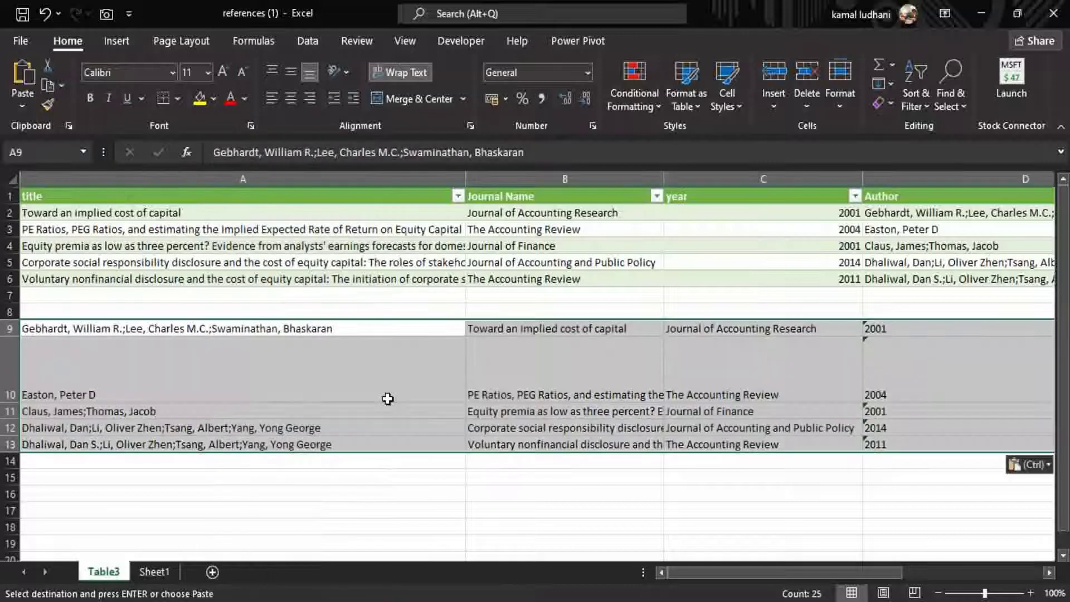
click(392, 414)
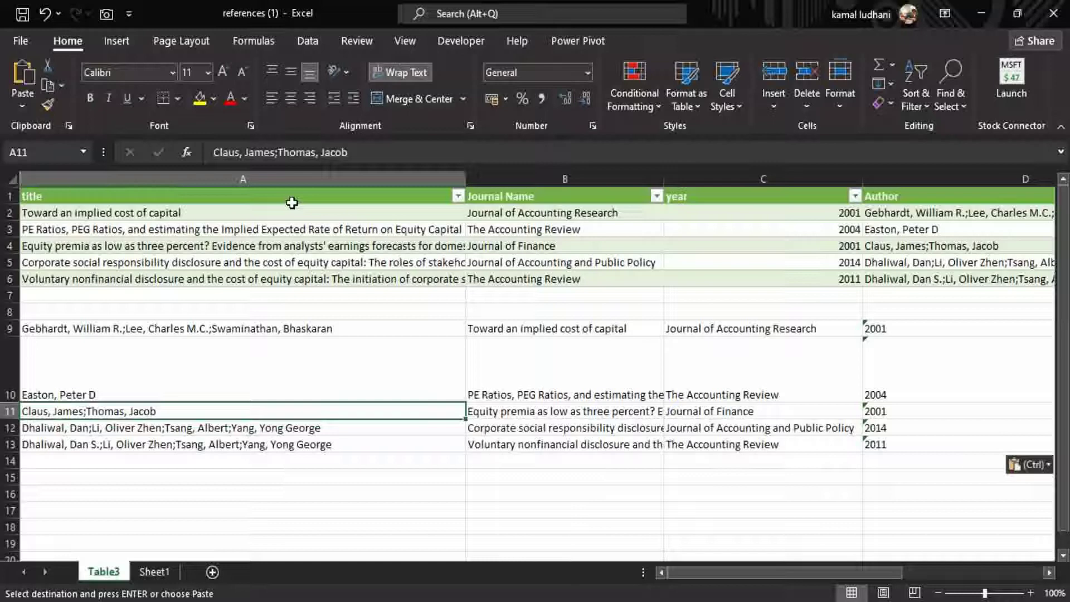
click(538, 333)
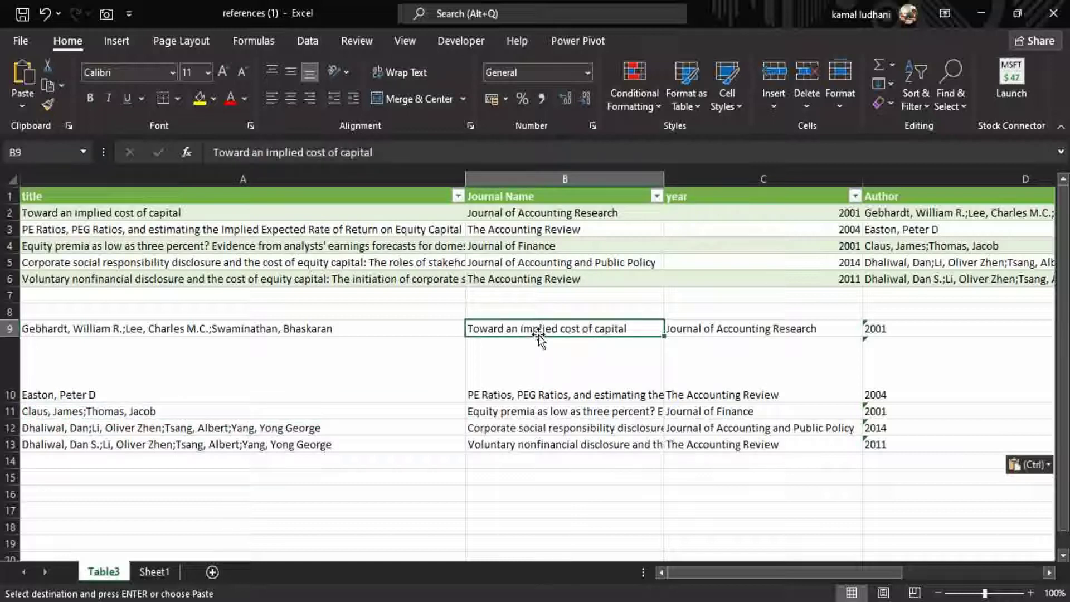